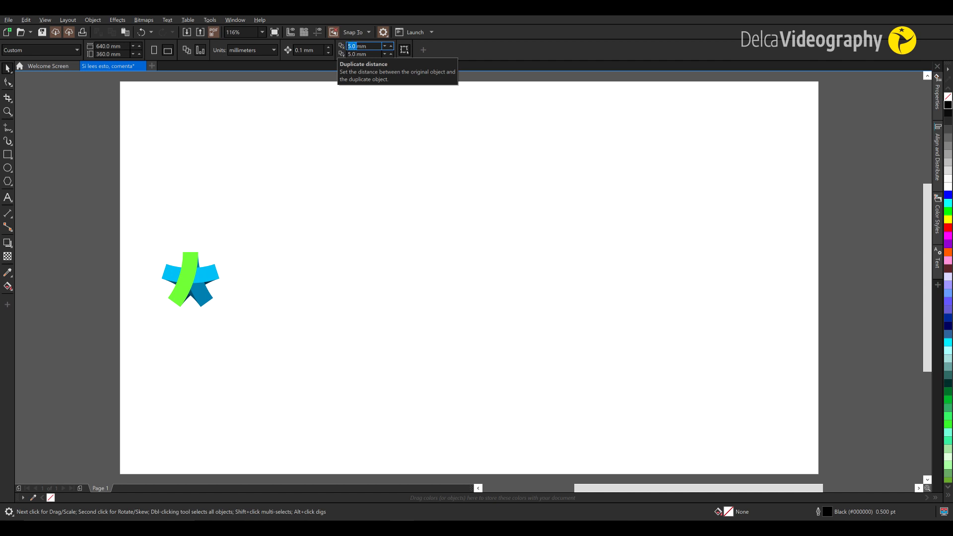
Set the horizontal and vertical duplicate distances to 0 mm, and add the Objects docker and collapse it.
type("0")
key("Tab")
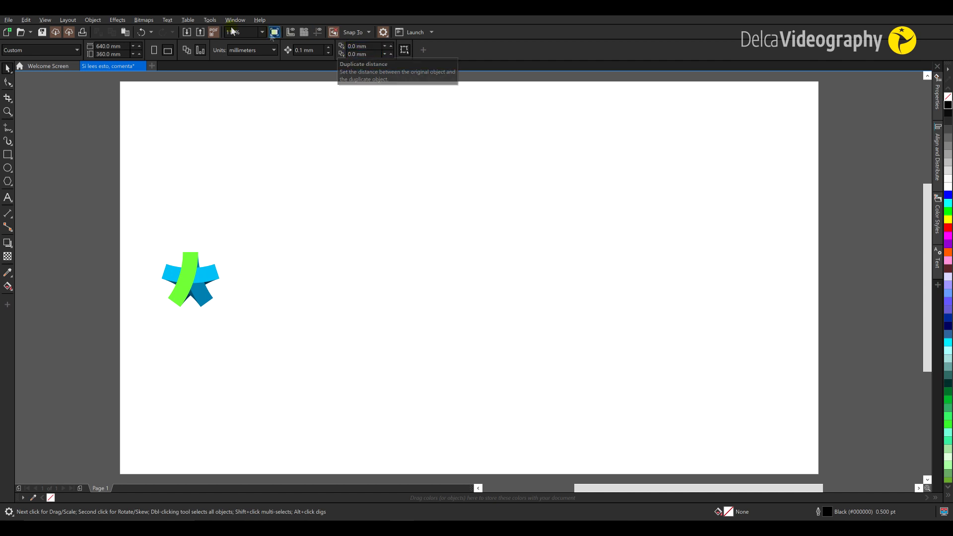
left_click(91, 21)
left_click(111, 350)
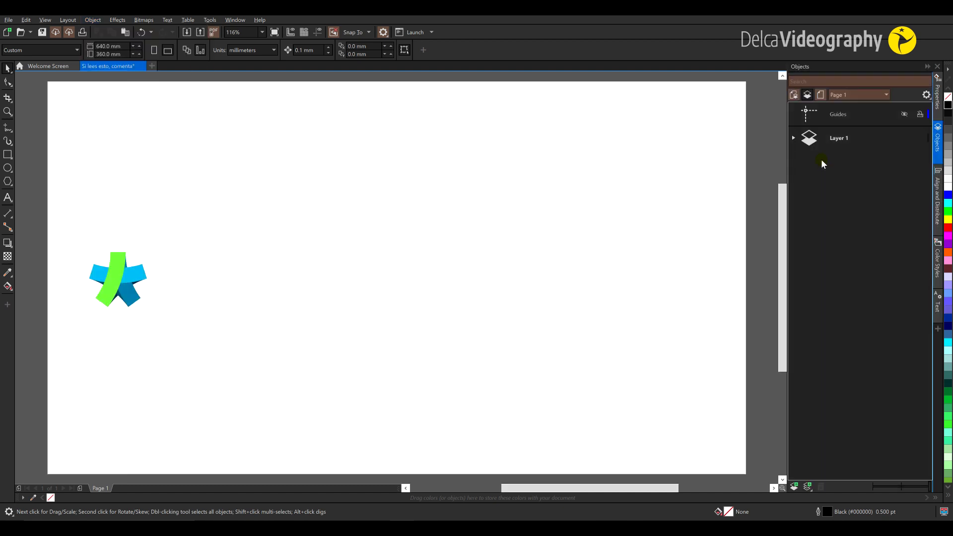
left_click(925, 65)
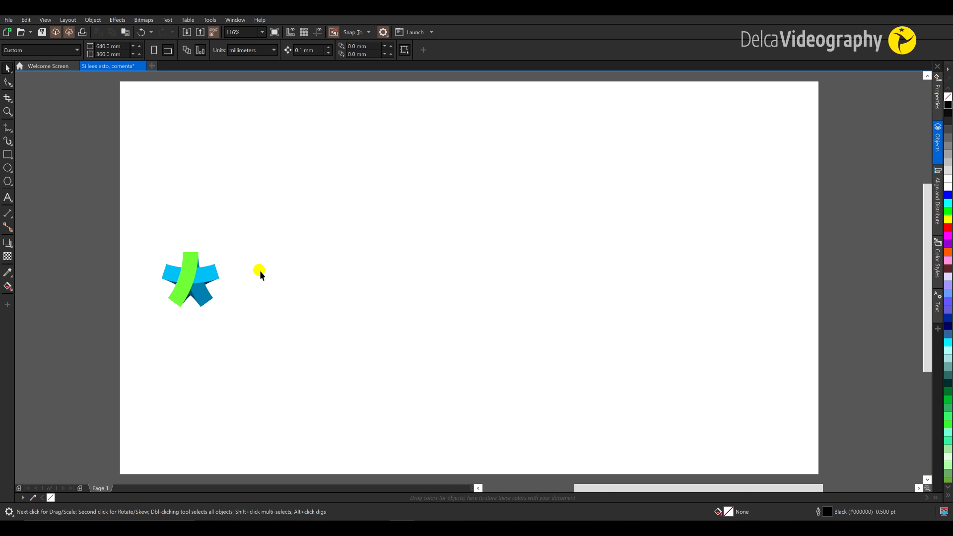
Draw a five-sided polygon outward from the page center and set its width to 60 mm, scaling the height proportionally.
left_click(8, 181)
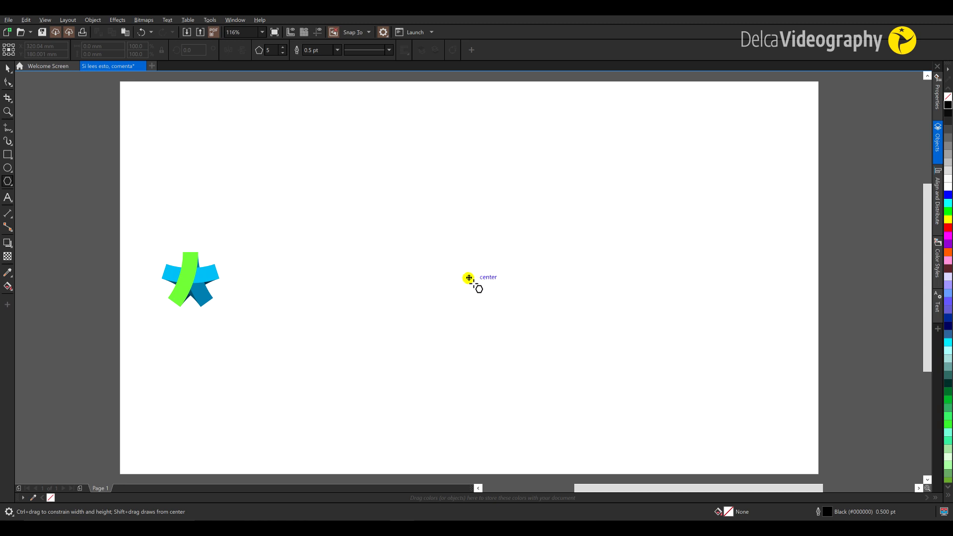
left_click_drag(473, 283, 526, 297)
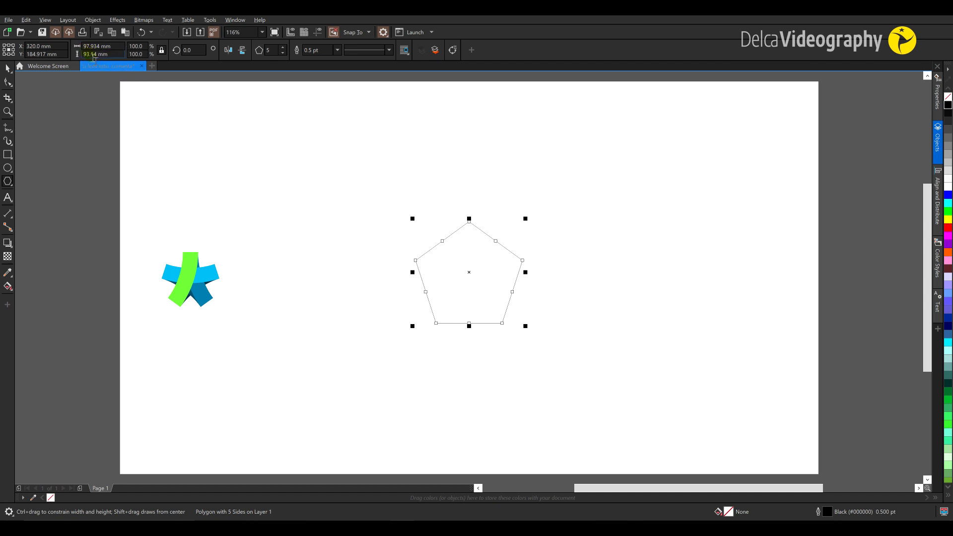
left_click_drag(89, 49, 101, 49)
type("60")
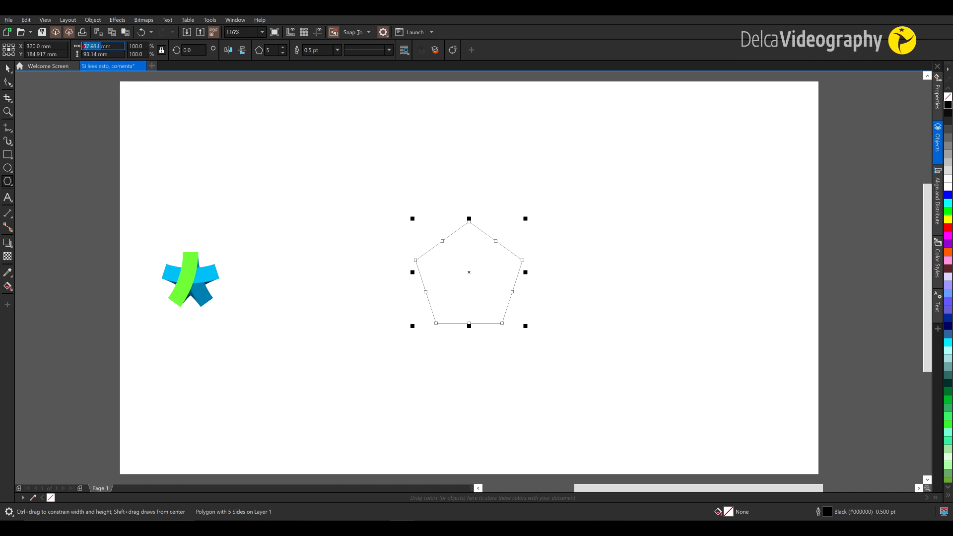
key("Return")
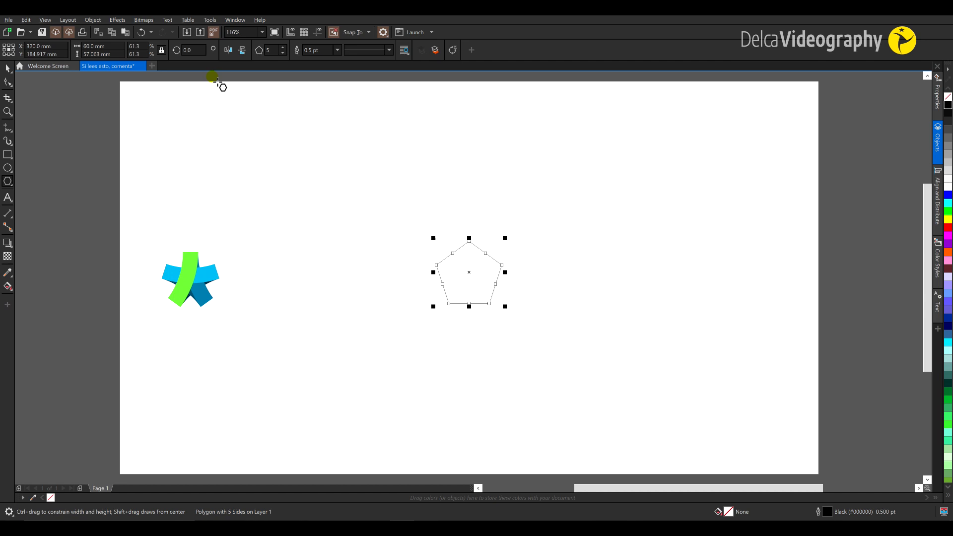
Set the pentagon's outline width to 2.0 pt and mirror it vertically so one vertex points down.
left_click(337, 49)
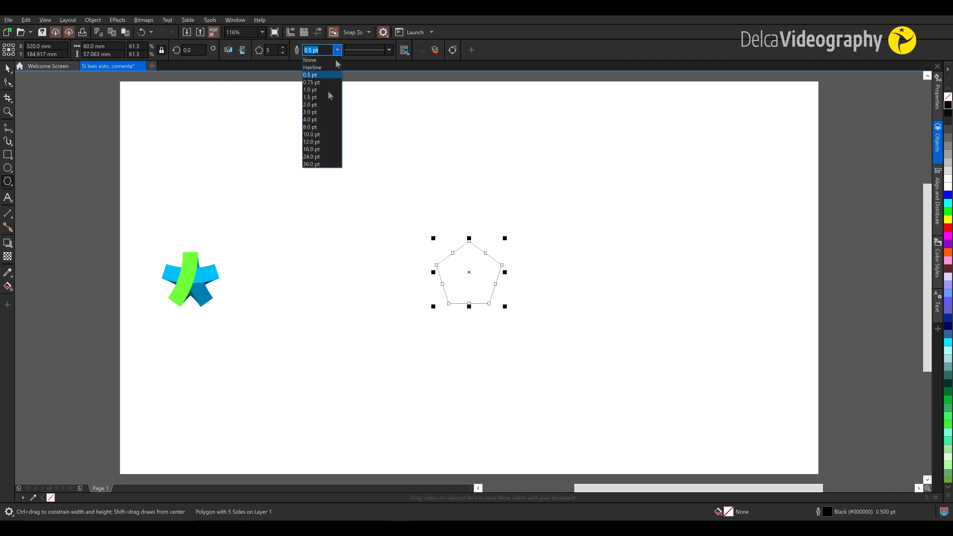
left_click(318, 105)
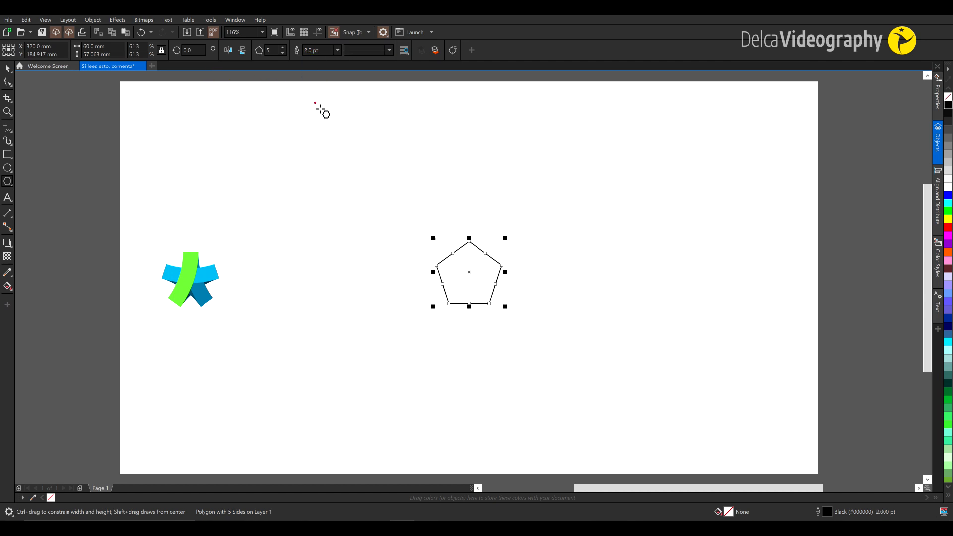
left_click(243, 50)
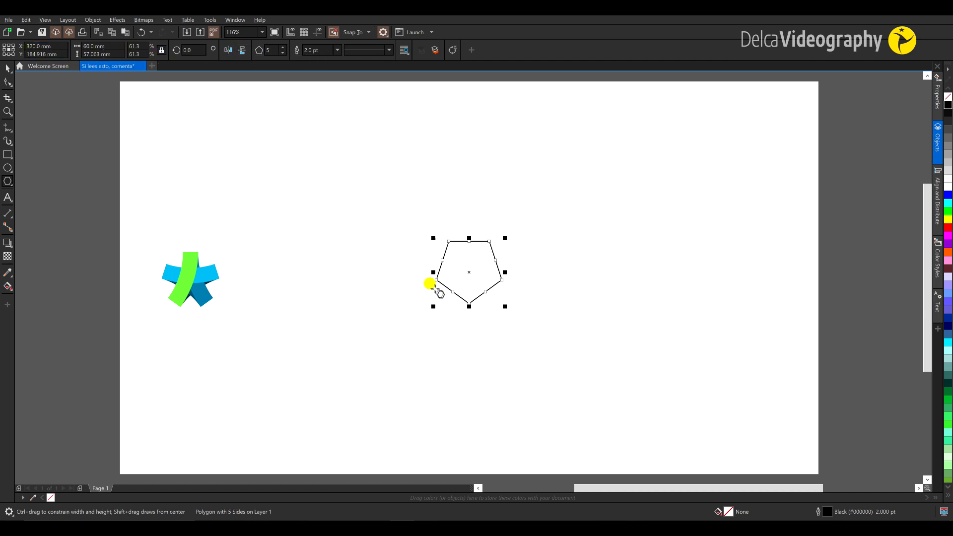
left_click(540, 295)
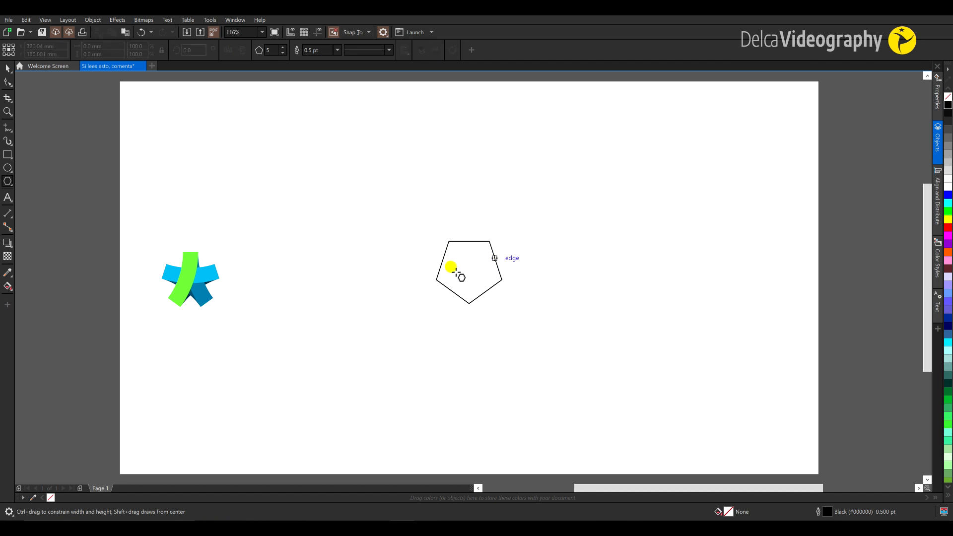
Draw a vertical construction line with the Polyline tool from the midpoint of the pentagon's top edge to its bottom vertex.
scroll(456, 272, "up", 2)
left_click_drag(458, 274, 444, 272)
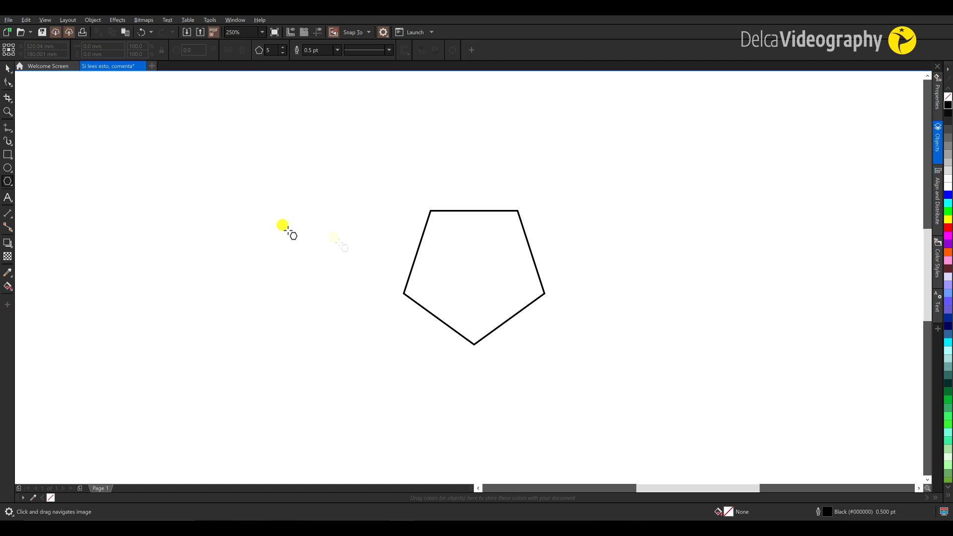
left_click(7, 129)
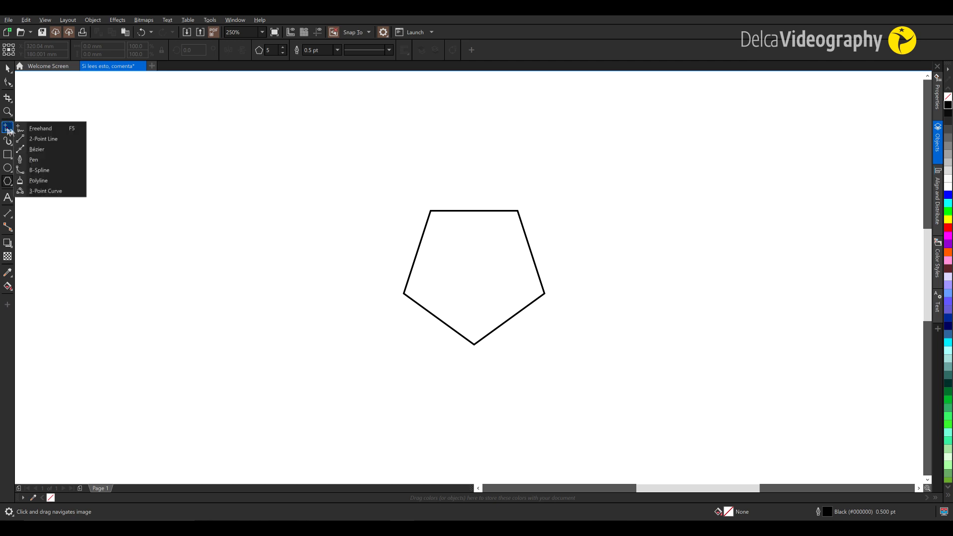
left_click(63, 182)
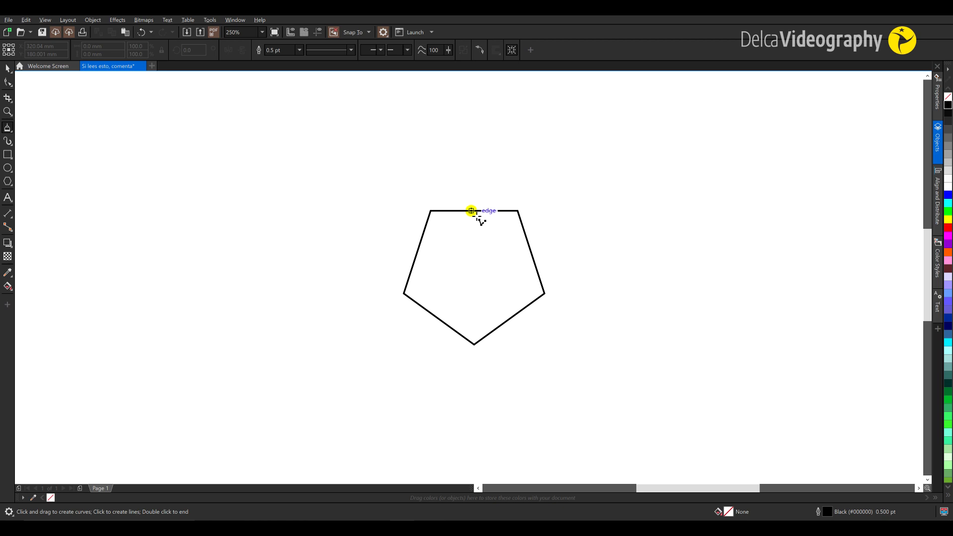
left_click(477, 213)
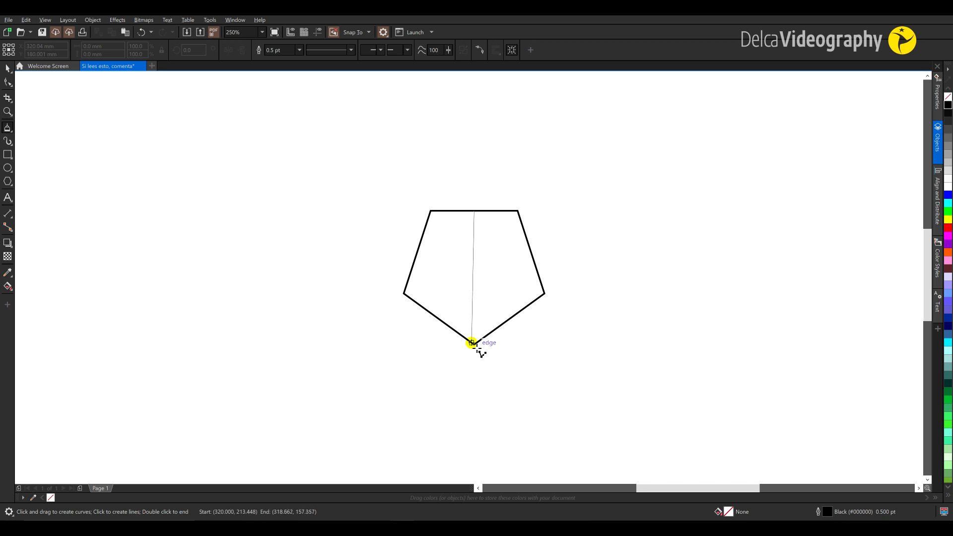
left_click(474, 344)
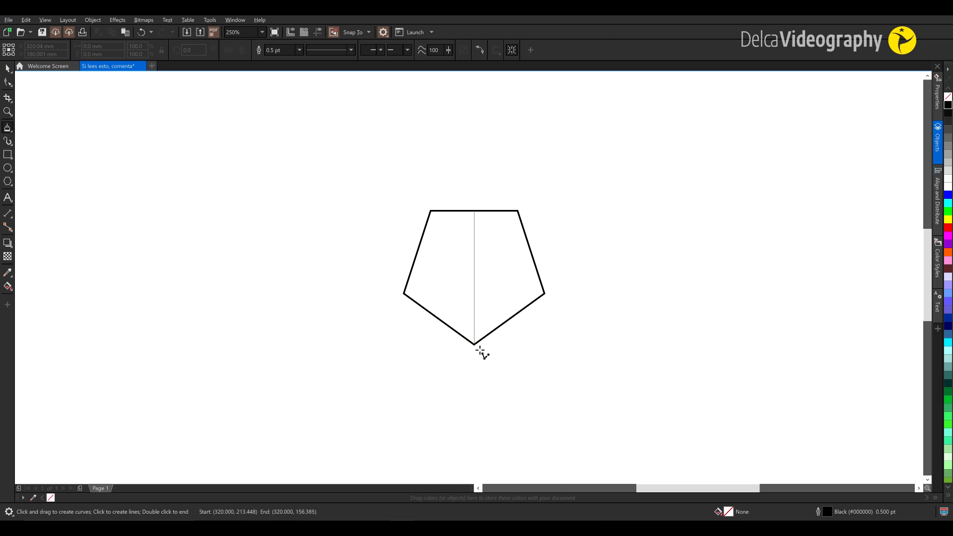
Draw a second construction line from the pentagon's upper-left vertex to the midpoint of its lower-right edge, crossing the vertical line.
left_click(514, 323)
left_click(435, 216)
key("space")
left_click(461, 247)
left_click(474, 191)
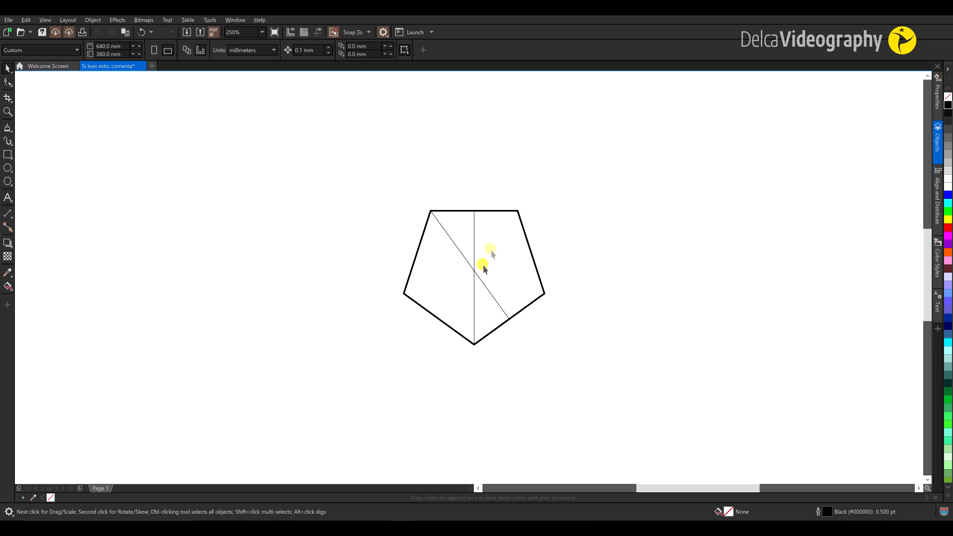
left_click(524, 225)
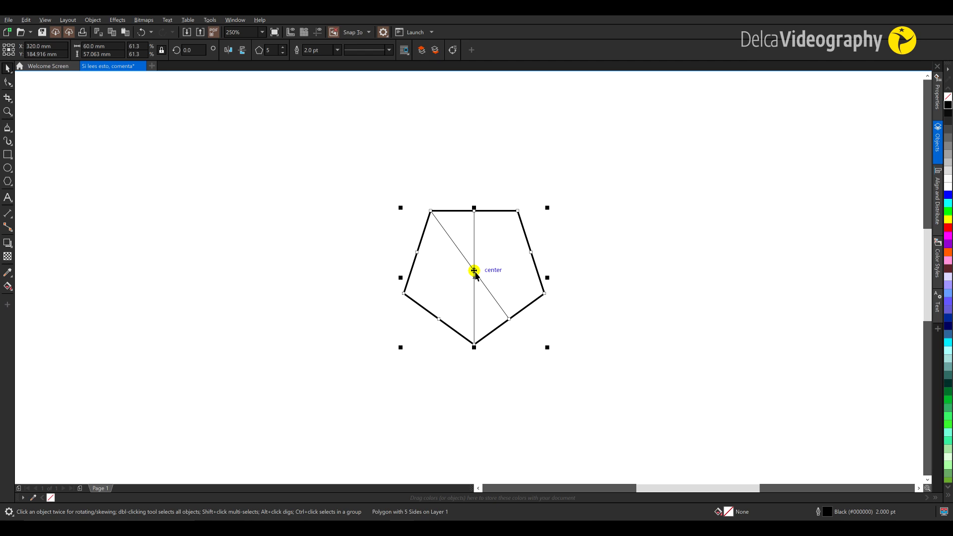
left_click(489, 160)
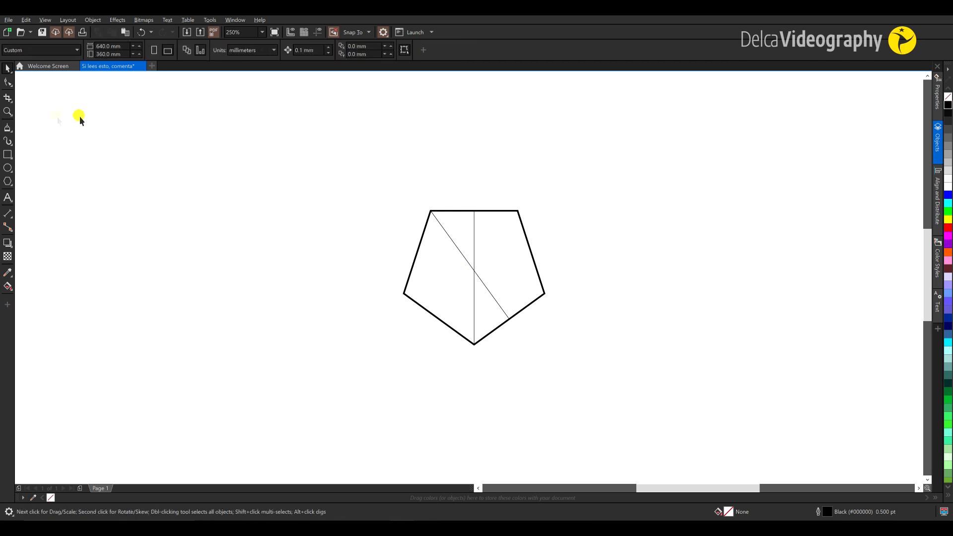
Draw a horizontal line about 228 mm long above the pentagon with the Polyline tool.
left_click(7, 127)
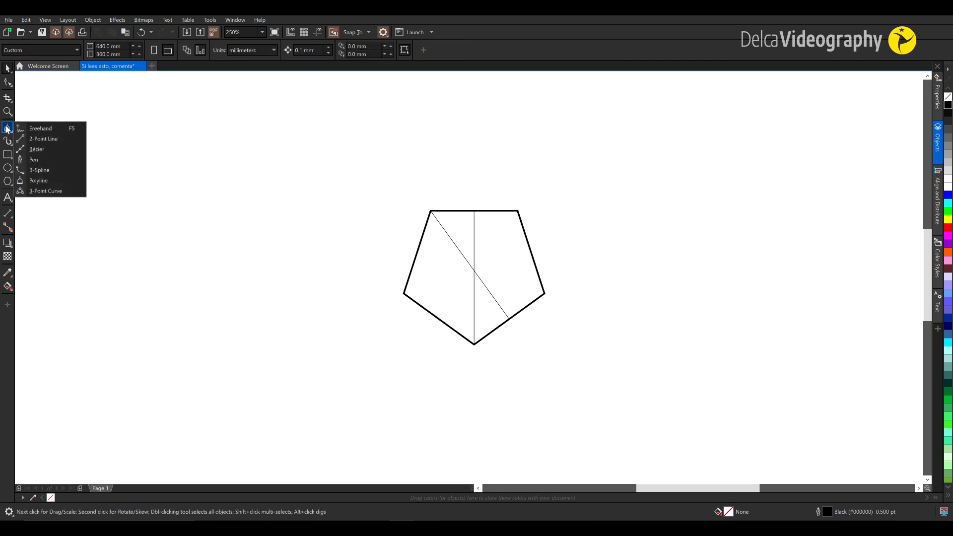
left_click(21, 130)
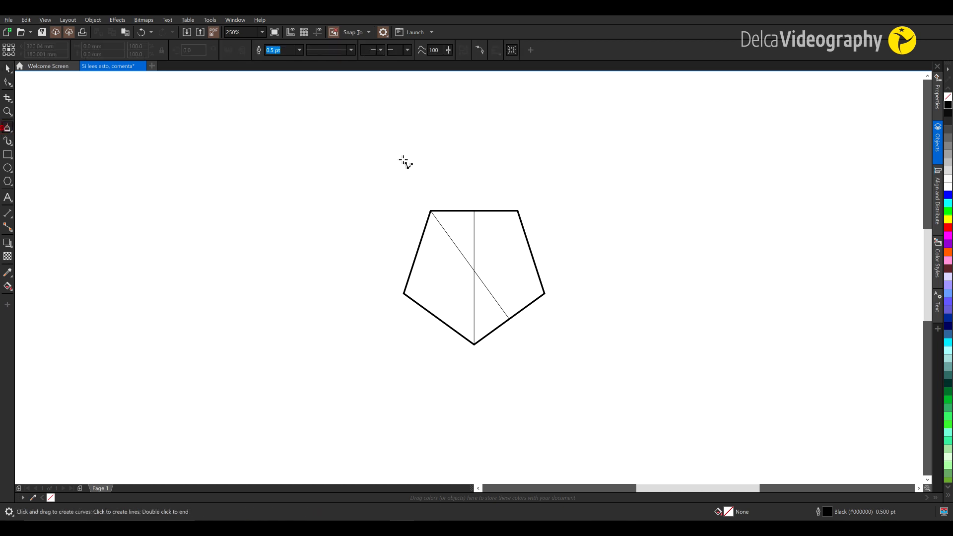
left_click(185, 133)
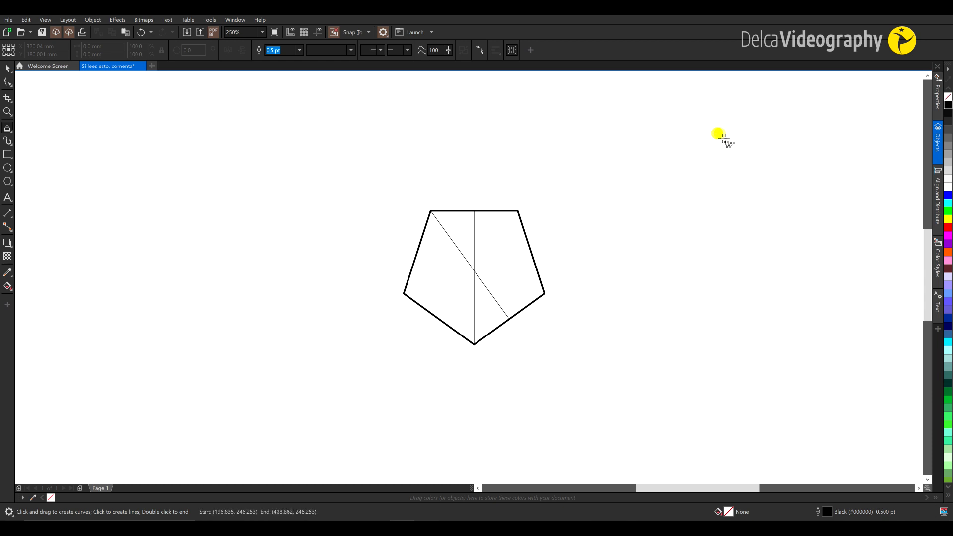
left_click(720, 133)
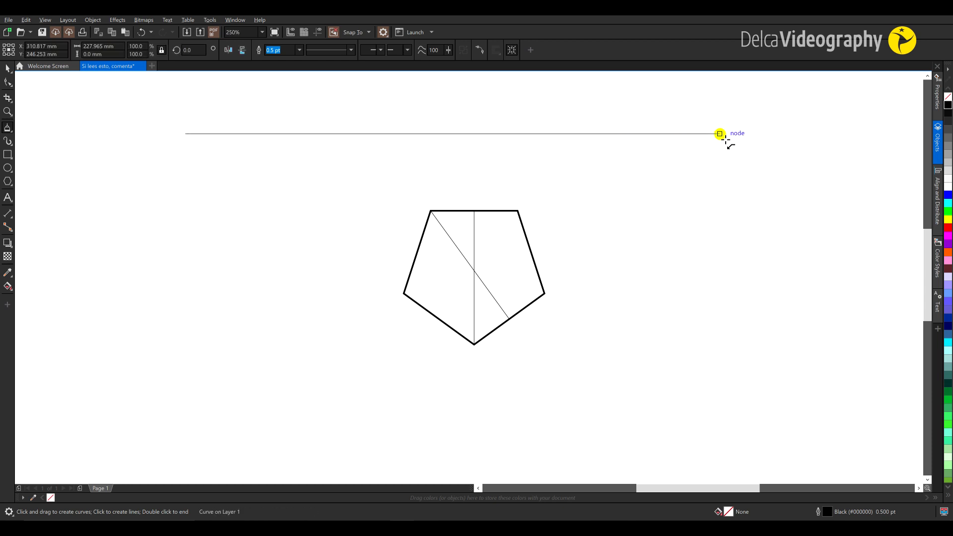
key("space")
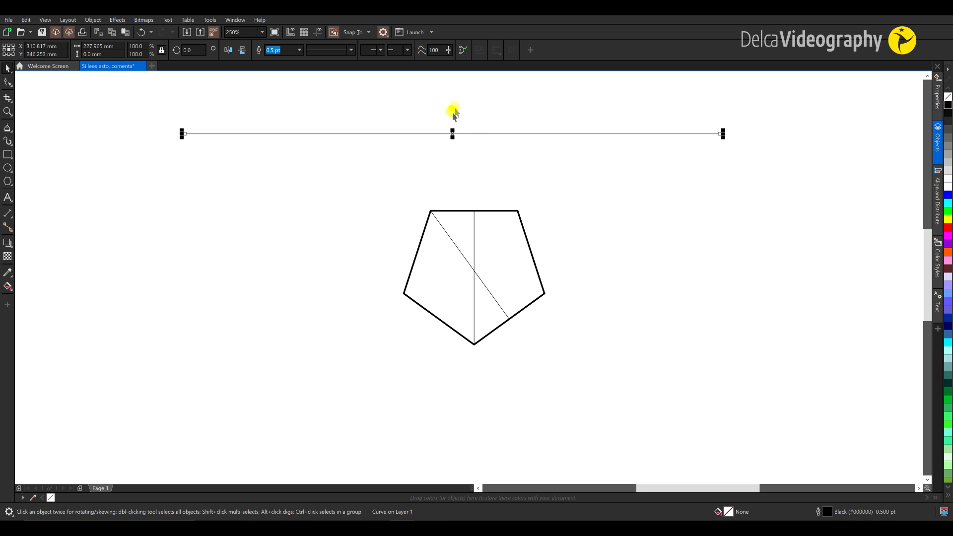
Set the horizontal line's width to 1.0 pt and move the line so its middle snaps to the midpoint of the pentagon's top edge.
left_click(299, 50)
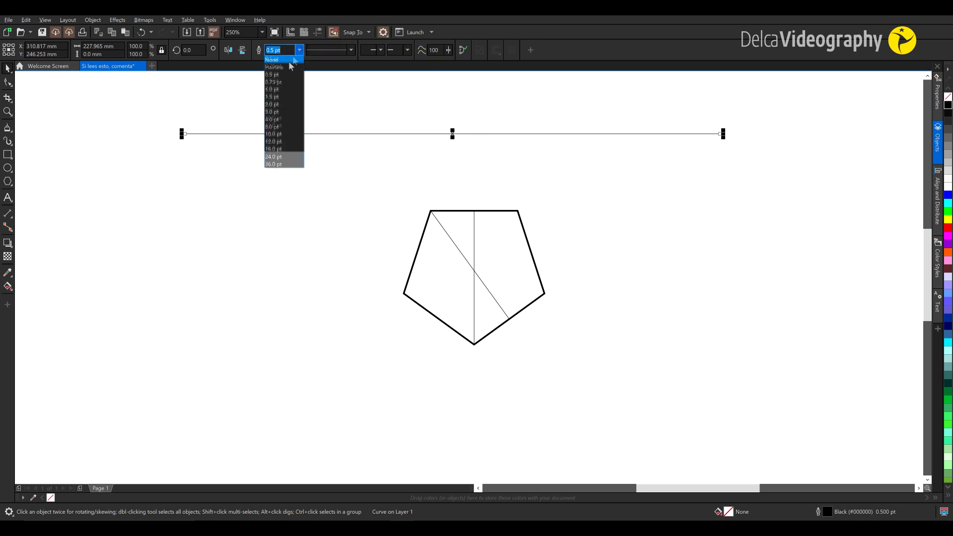
left_click(272, 89)
left_click(451, 149)
left_click(459, 134)
left_click_drag(459, 134, 474, 211)
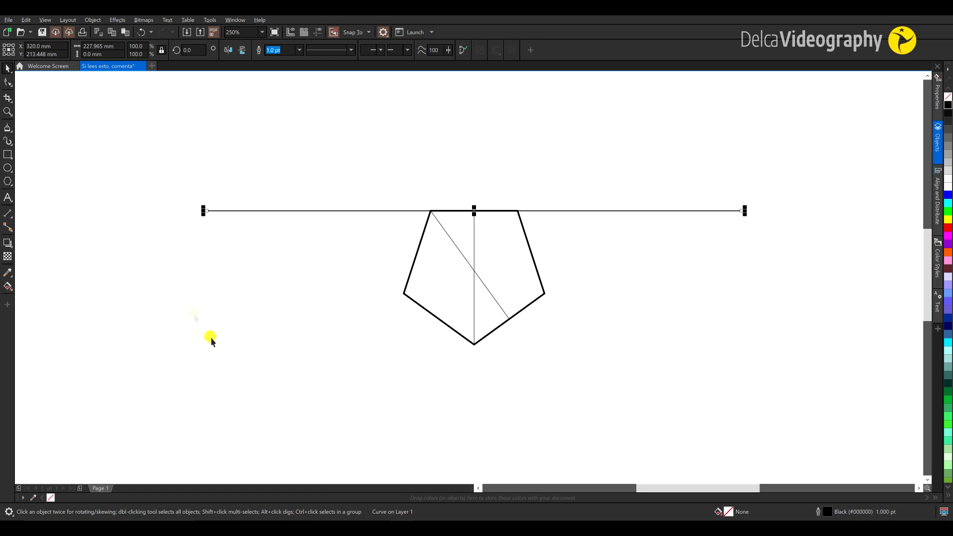
Set the horizontal line's outline width to 1.5 pt.
left_click(299, 49)
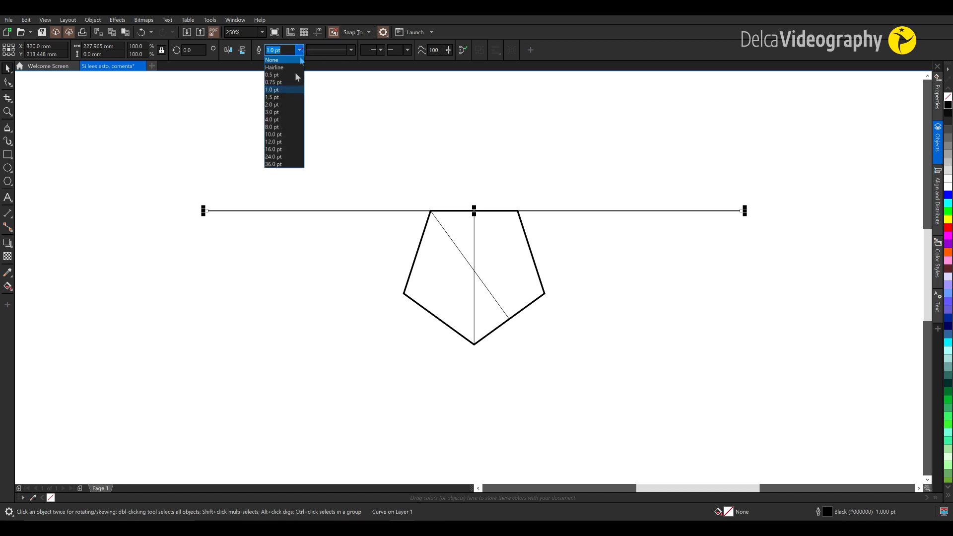
left_click(287, 97)
left_click(544, 216)
left_click(559, 211)
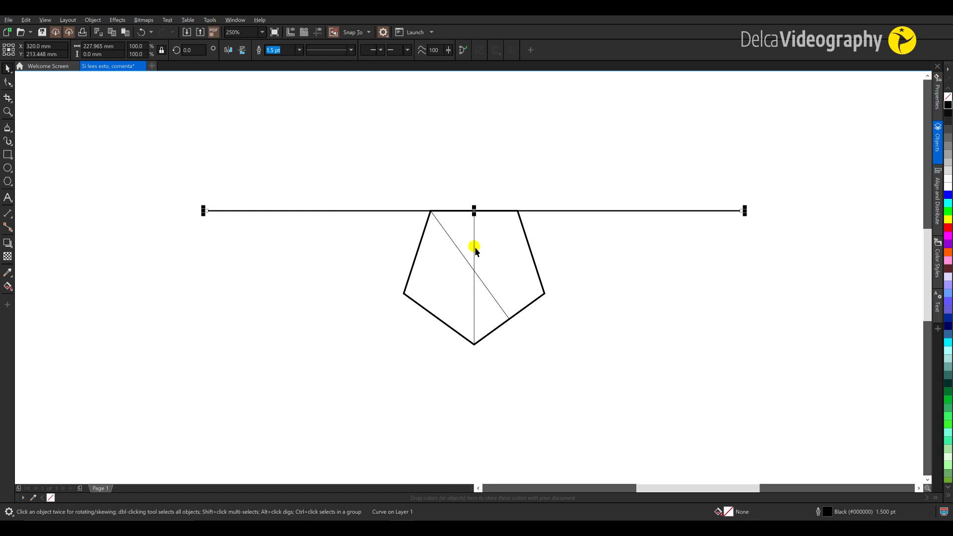
Move the horizontal line's rotation center to the intersection of the construction lines and create a copy rotated by 72°.
left_click(474, 211)
left_click_drag(474, 211, 573, 211)
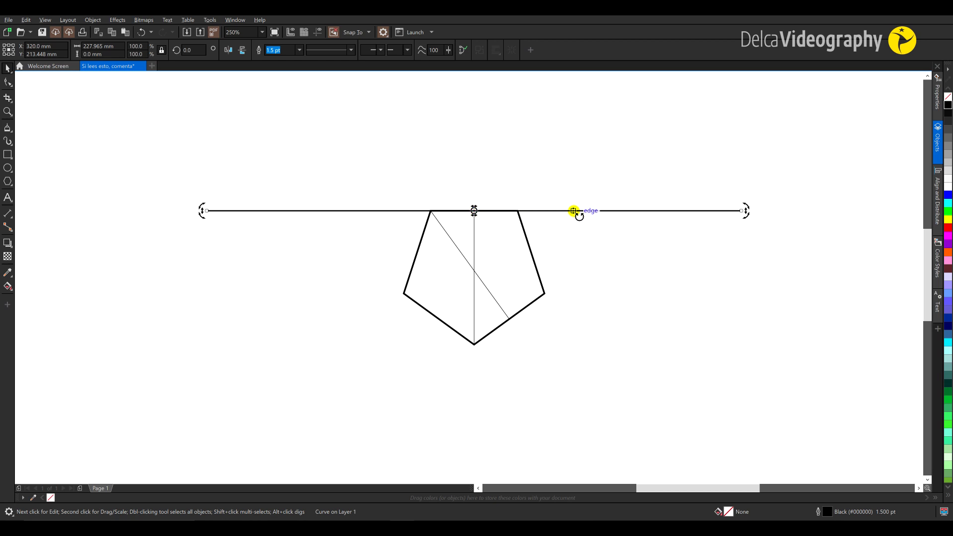
left_click_drag(473, 210, 474, 271)
type("72")
key("Return")
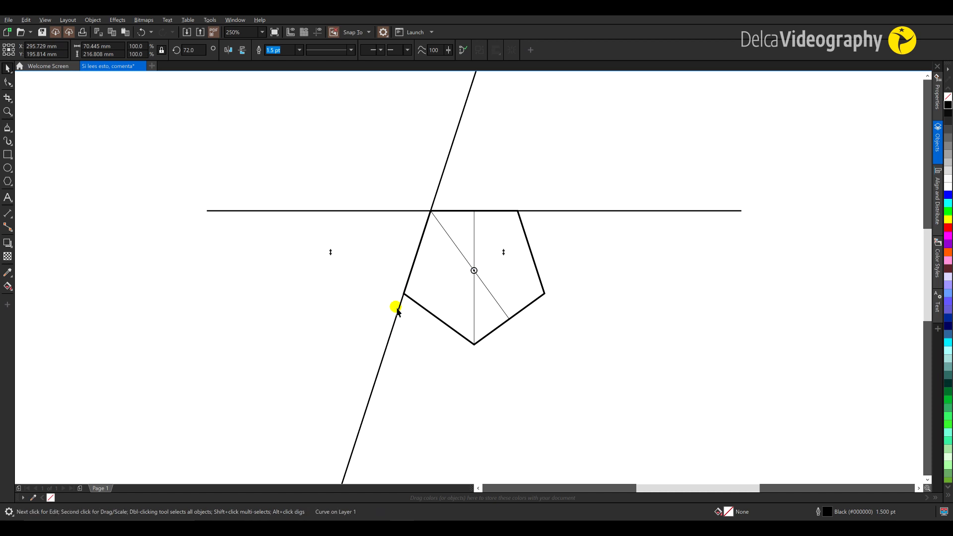
Create three more copies of the line, each rotated a further 72° about the same center, to complete the five-line star.
left_click(197, 52)
key("Return")
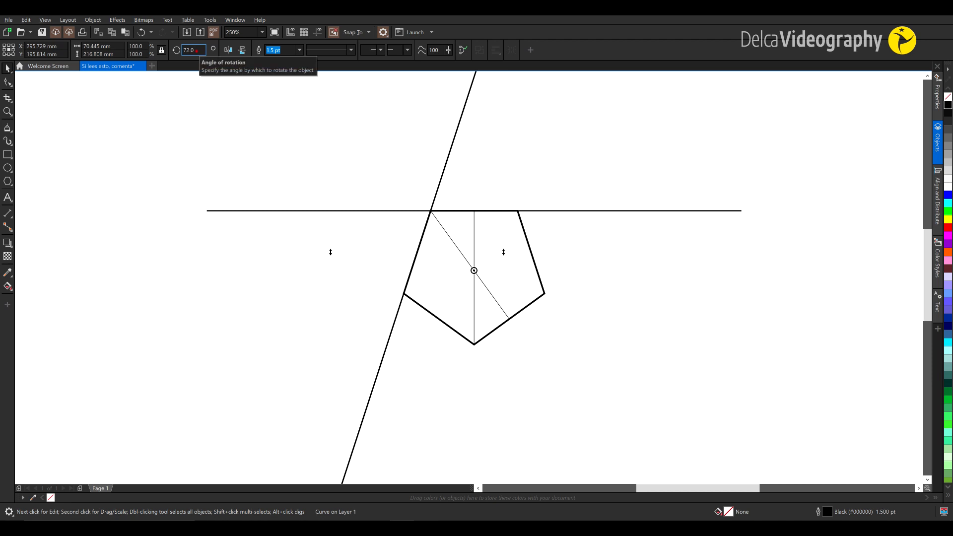
type("+72")
key("Return")
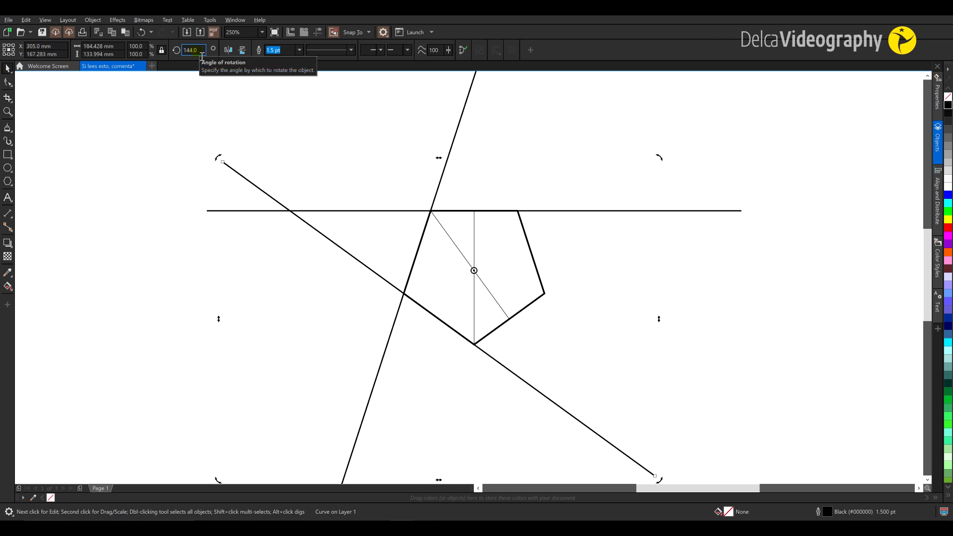
type("+72")
key("Return")
type("+72")
key("Return")
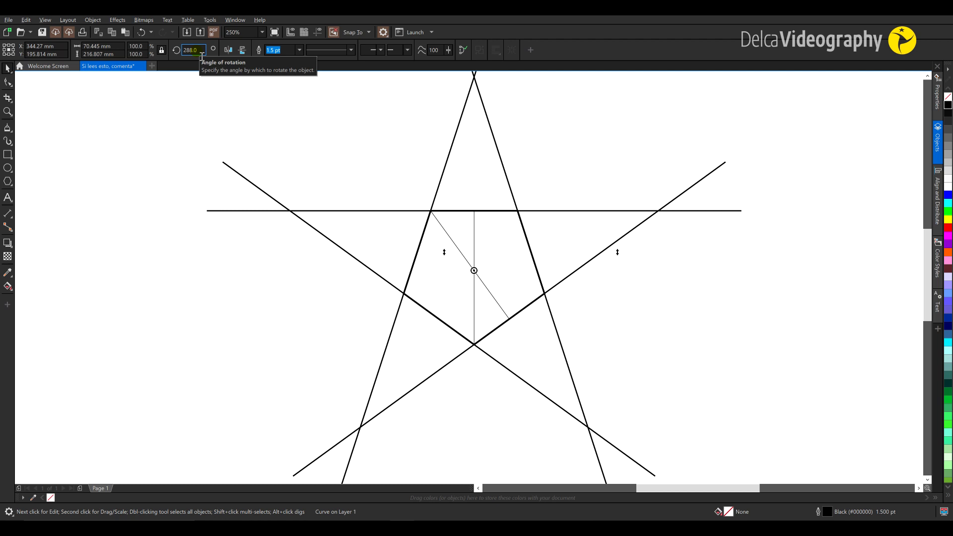
scroll(578, 265, "down", 2)
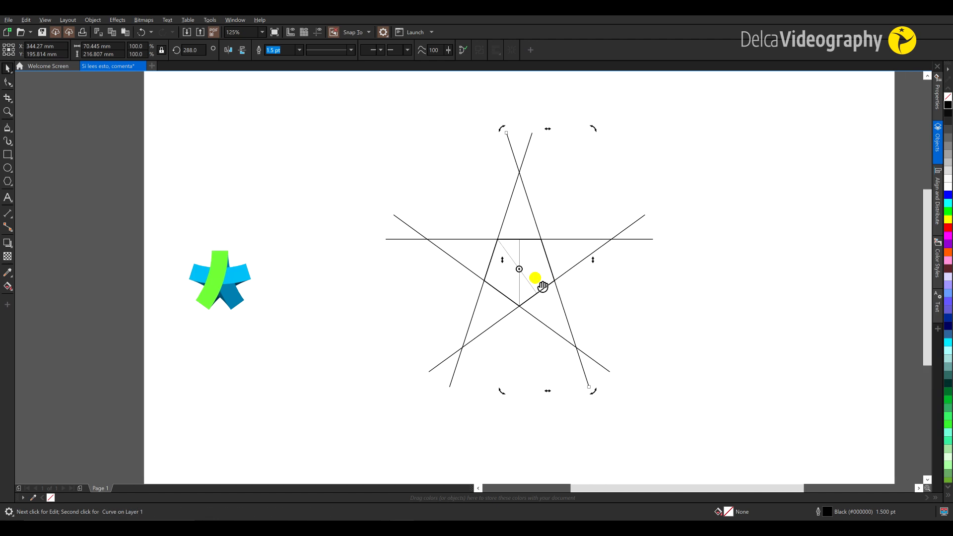
left_click(590, 315)
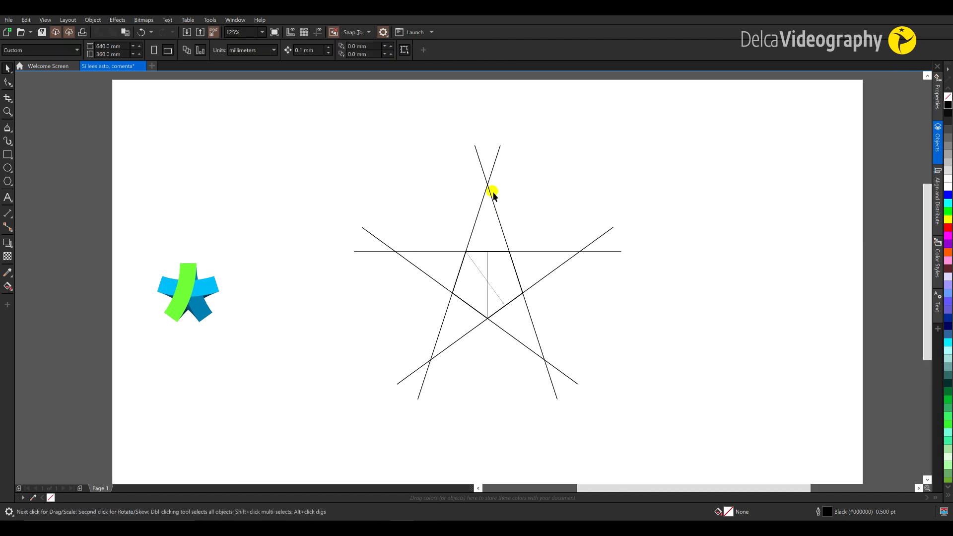
scroll(490, 249, "up", 2)
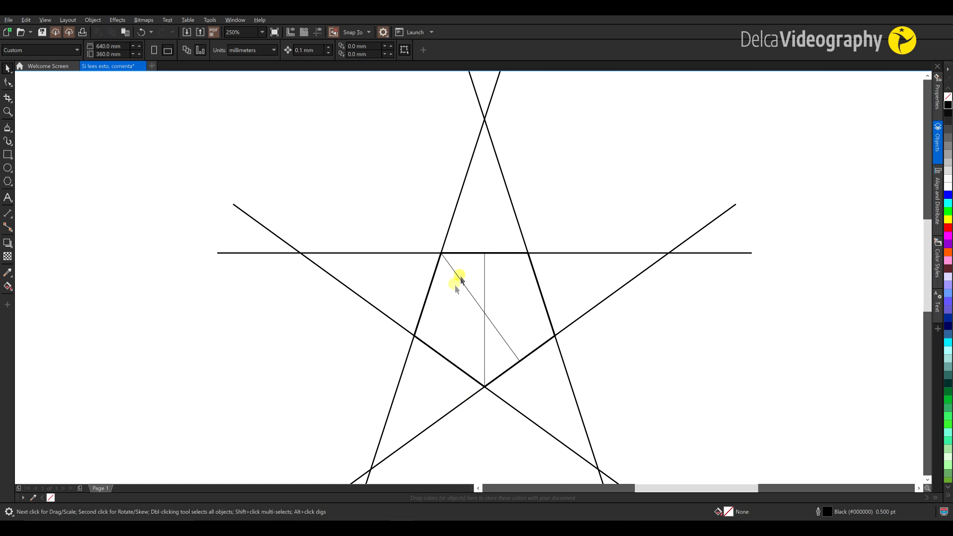
scroll(463, 273, "down", 2)
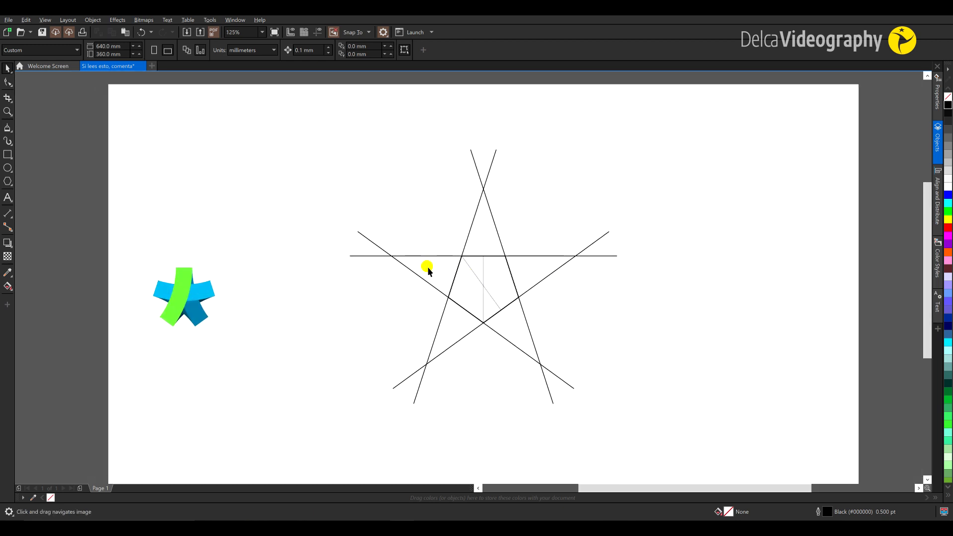
left_click_drag(417, 272, 446, 276)
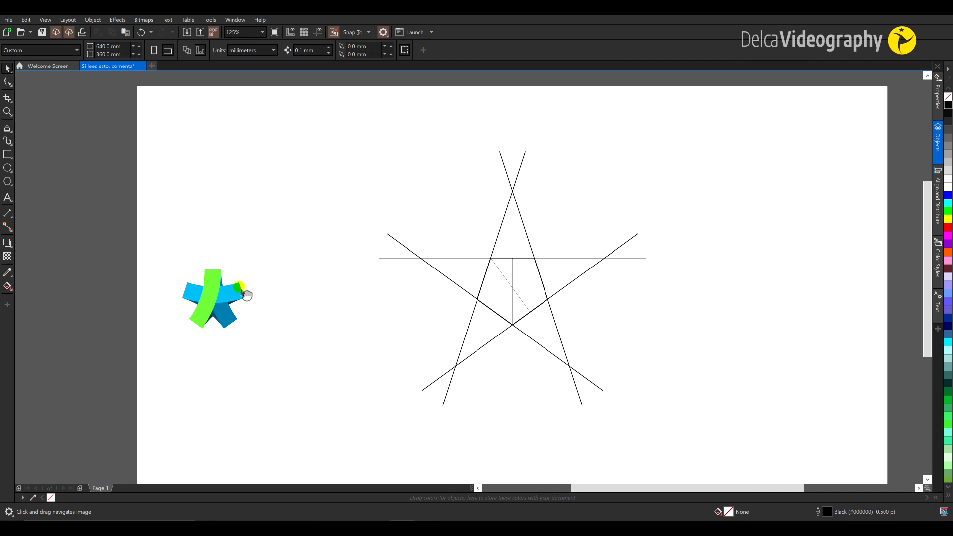
left_click_drag(244, 292, 252, 291)
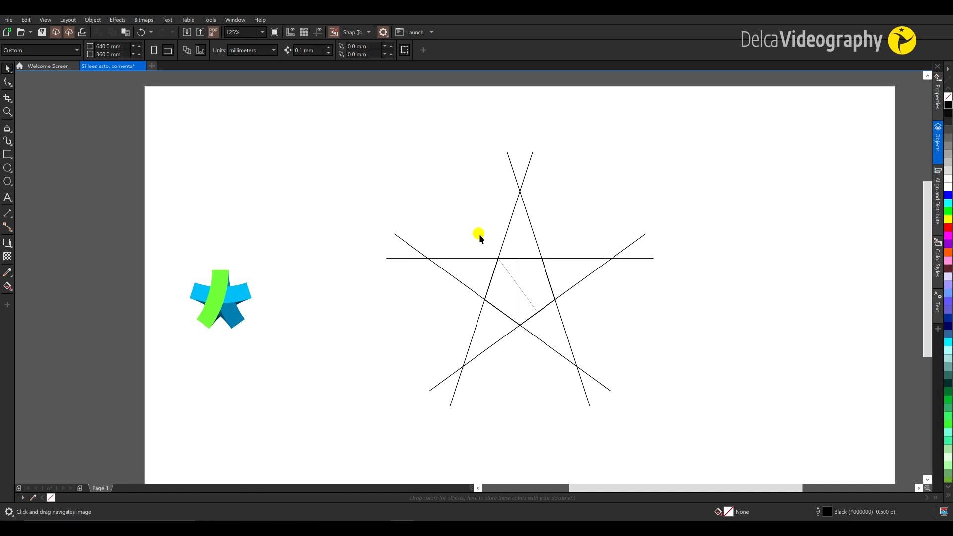
Draw a circle about 157 mm in diameter from the horizontal line's outer-left intersection to the pentagon's top-edge midpoint, with a 1.5 pt outline.
scroll(479, 234, "up", 2)
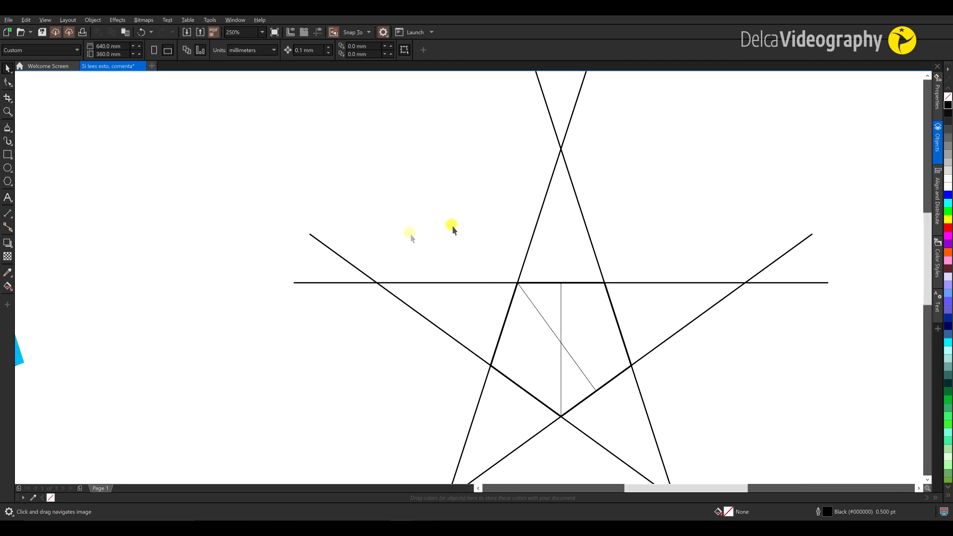
left_click(8, 168)
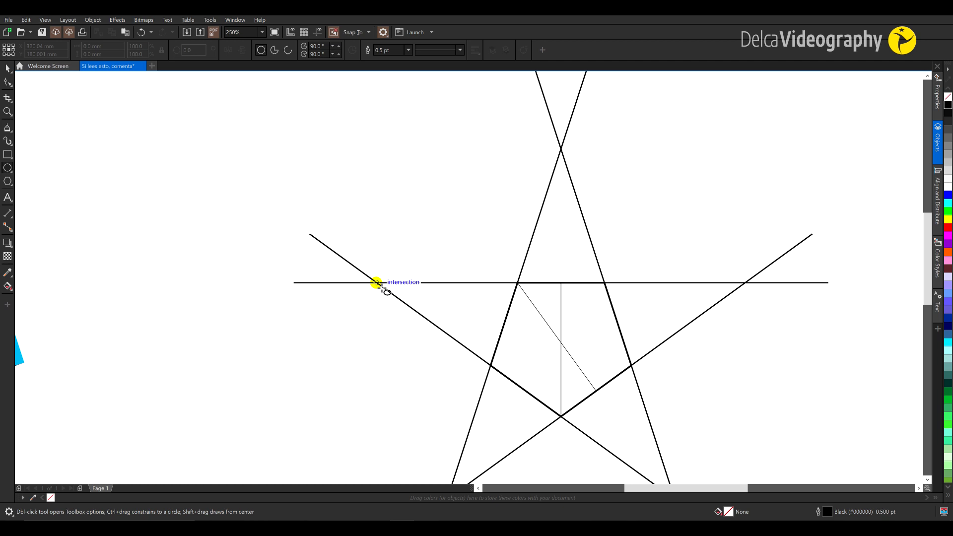
left_click_drag(377, 282, 560, 283)
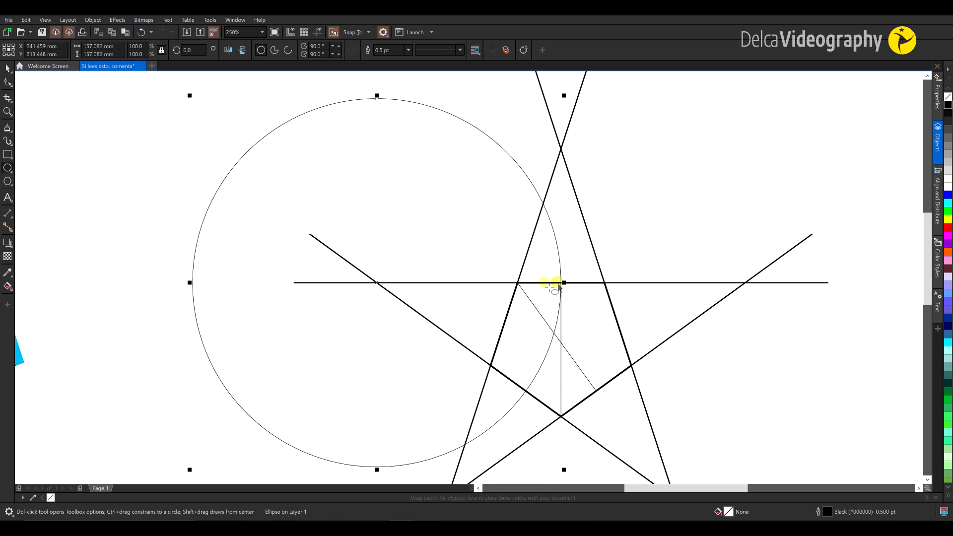
left_click_drag(85, 45, 96, 46)
left_click(408, 50)
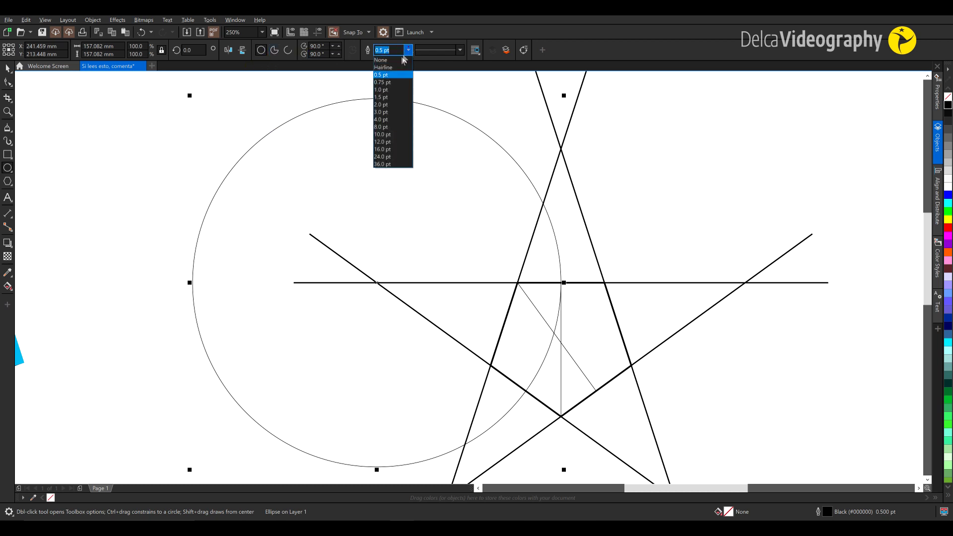
left_click(381, 97)
scroll(413, 221, "down", 2)
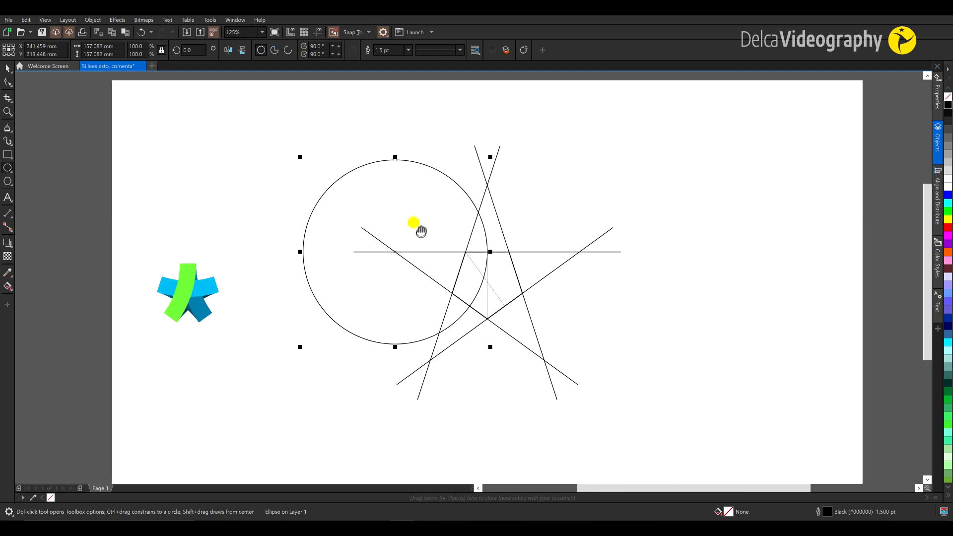
Move the circle's rotation center to the intersection of the two thin construction lines inside the pentagon.
key("space")
left_click(400, 211)
left_click(392, 228)
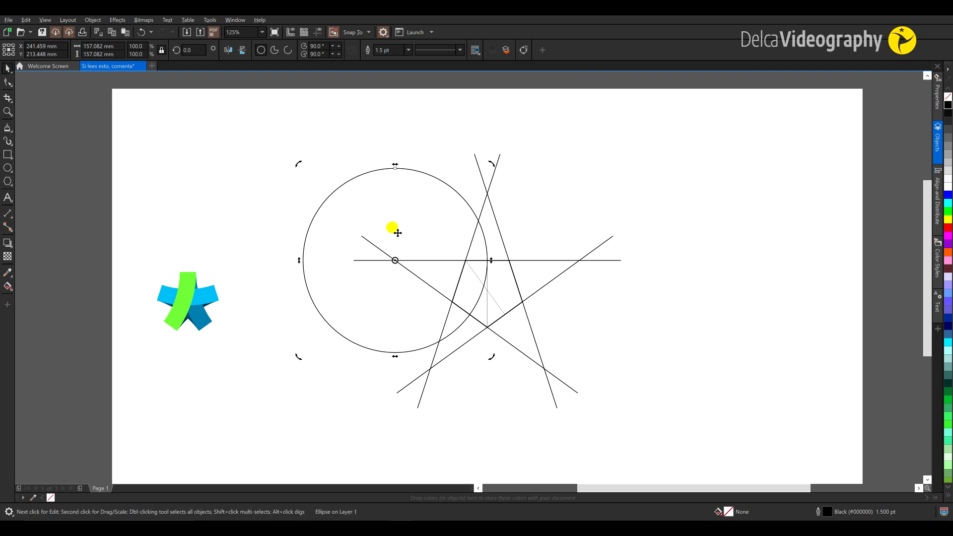
scroll(424, 256, "up", 2)
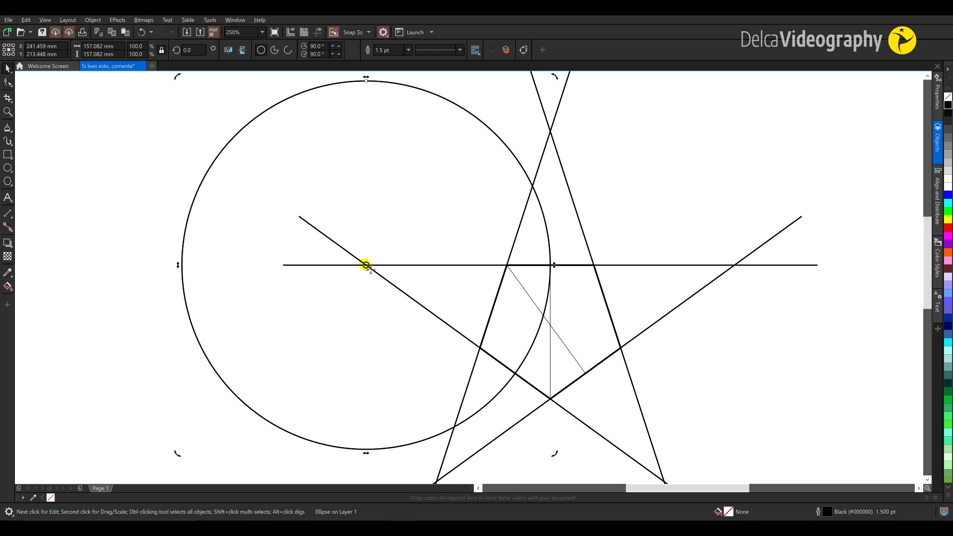
mouse_move(366, 265)
left_mouse_down()
mouse_move(485, 293)
mouse_move(550, 325)
left_mouse_up()
scroll(387, 277, "down", 2)
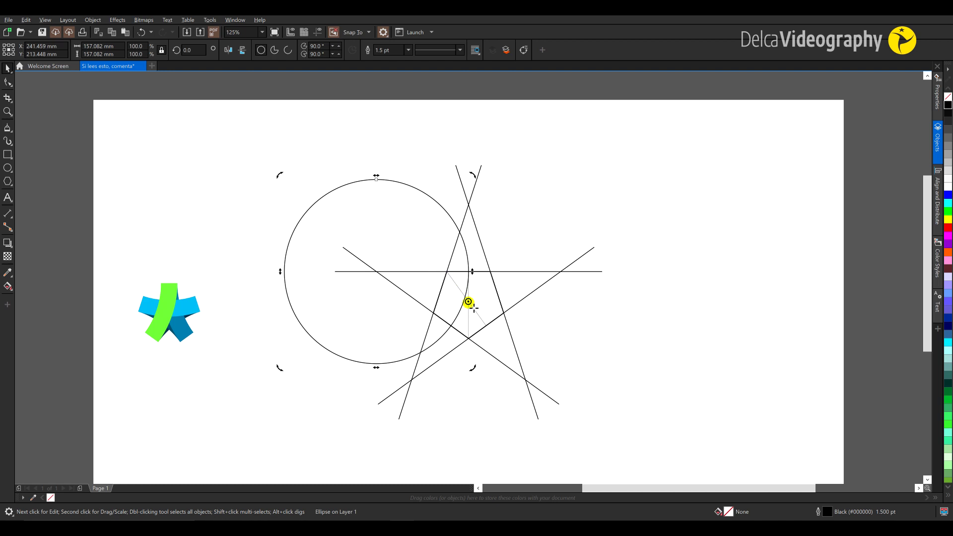
Create four copies of the circle, each rotated a further 72° about the pentagon's center.
left_click(296, 152)
left_click(343, 198)
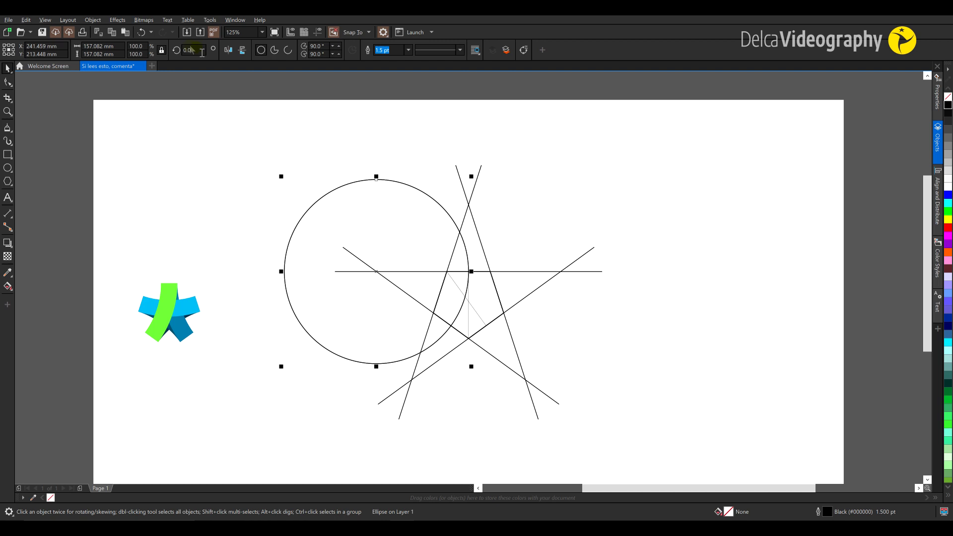
type("72")
key("Return")
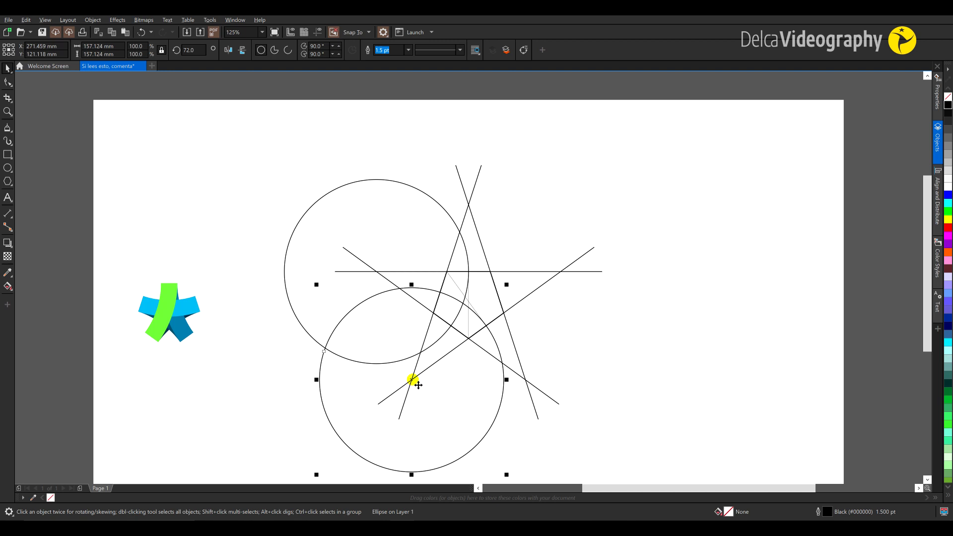
key("ctrl+r")
key("ctrl+r")
key("ctrl+r")
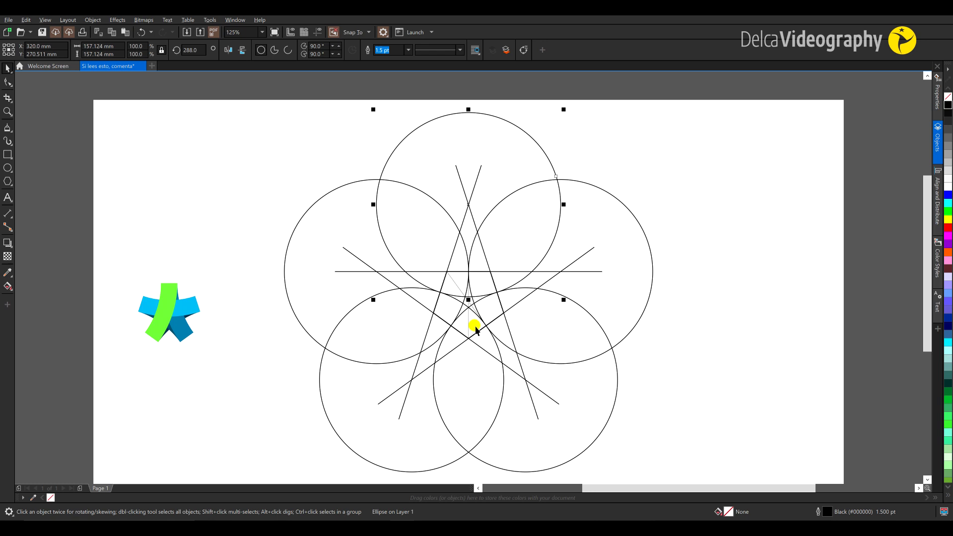
Examine up close where the circles meet the star lines, switching to Wireframe view and back to Enhanced view.
scroll(406, 287, "up", 2)
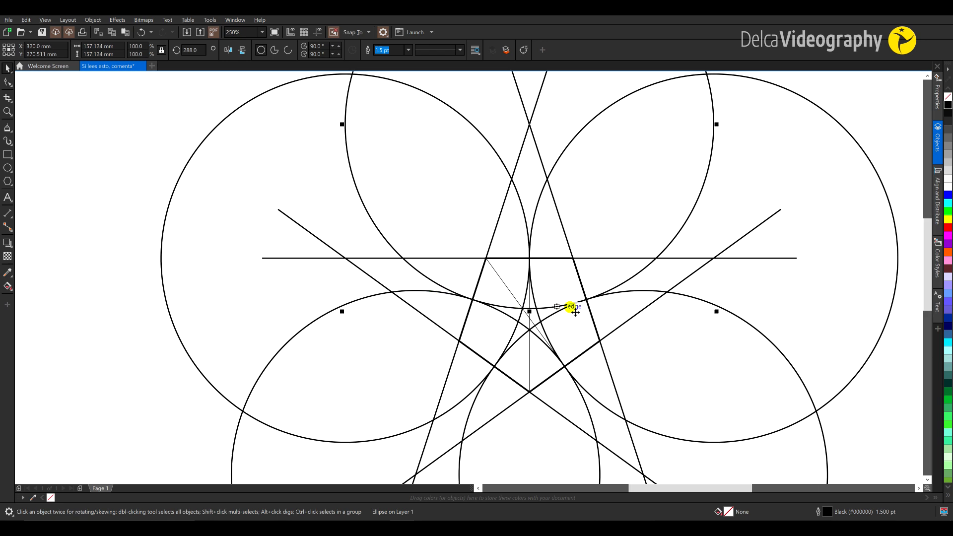
scroll(600, 308, "down", 4)
scroll(451, 256, "up", 4)
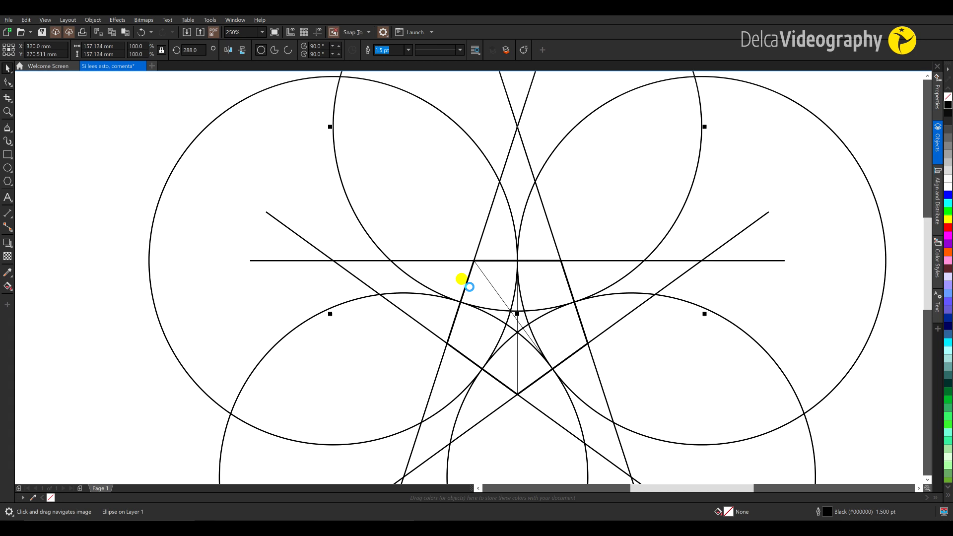
scroll(309, 241, "down", 2)
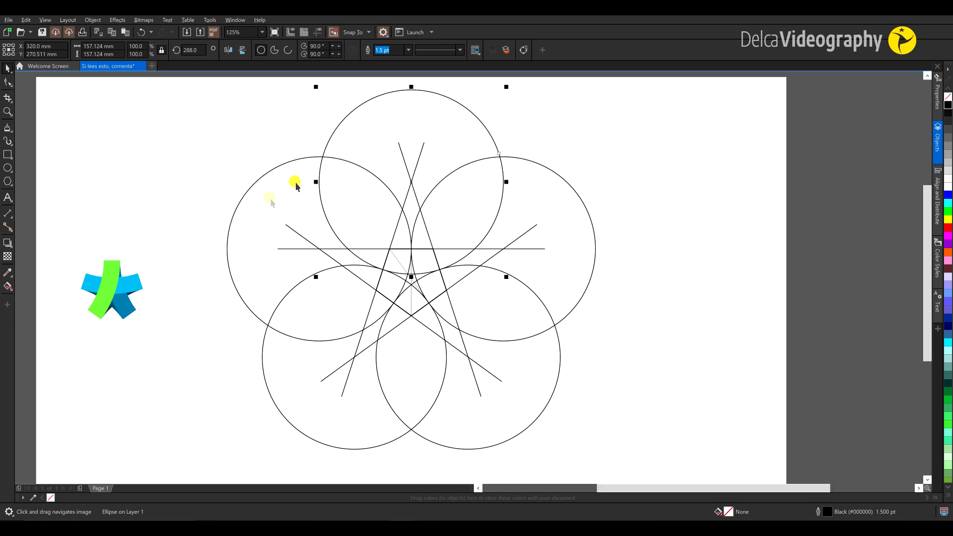
scroll(368, 271, "up", 2)
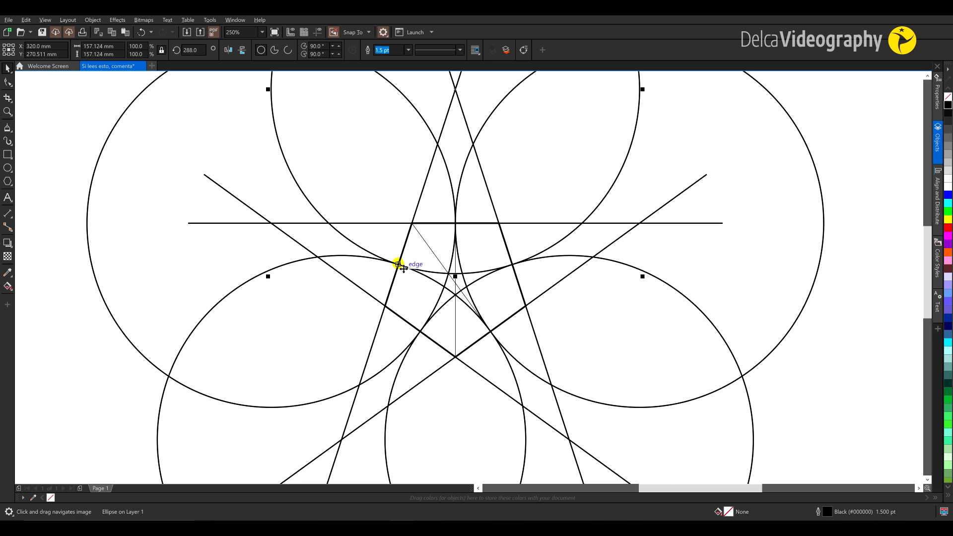
left_click(46, 20)
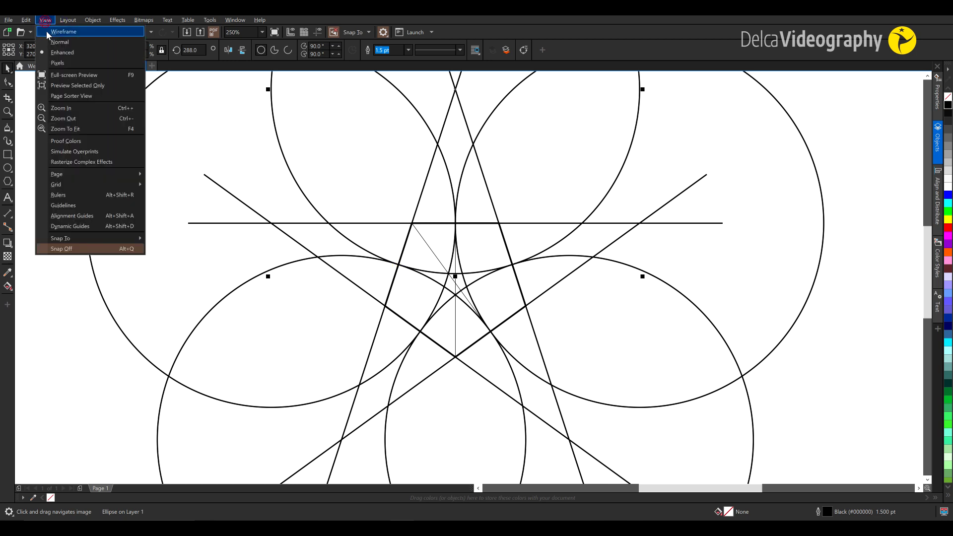
left_click(50, 32)
scroll(512, 271, "up", 2)
scroll(508, 302, "down", 2)
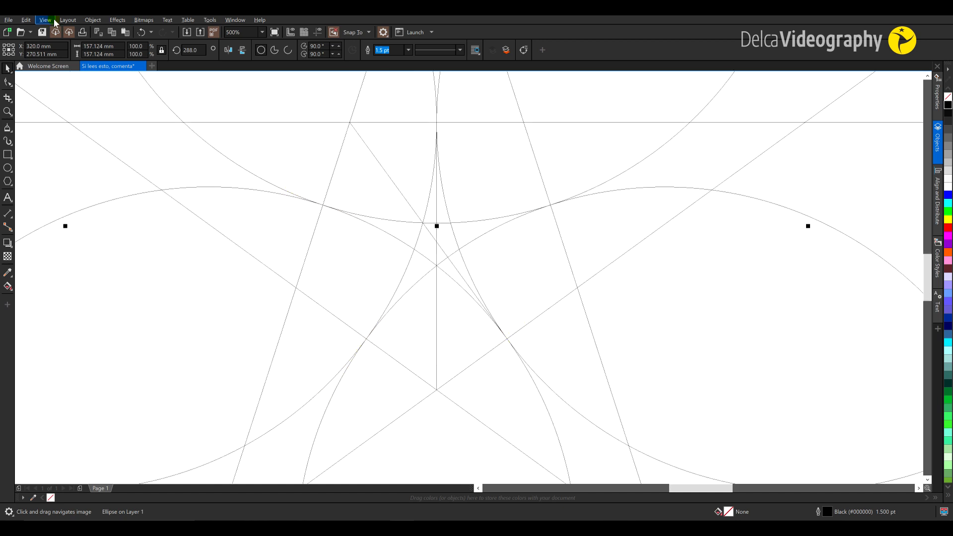
left_click(54, 22)
left_click(60, 53)
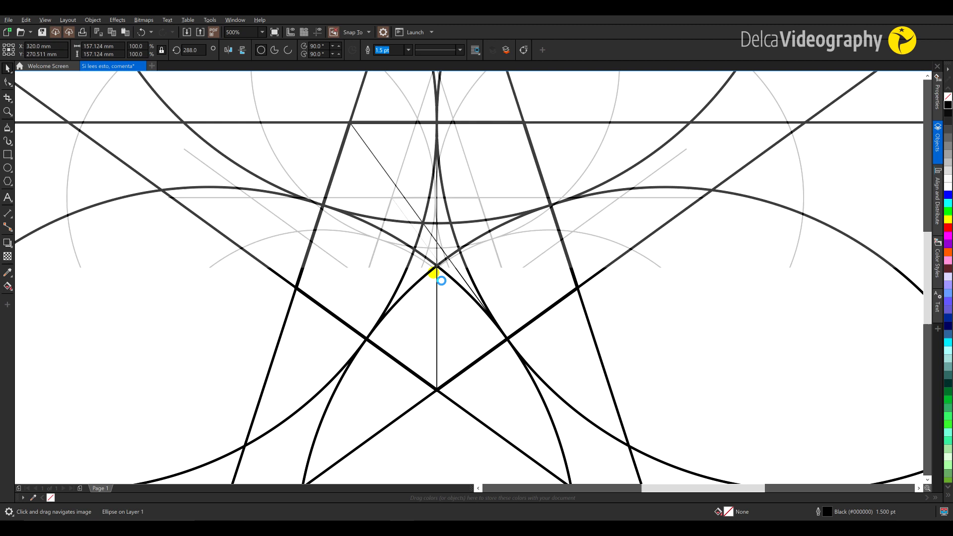
scroll(436, 270, "down", 3)
scroll(419, 226, "up", 1)
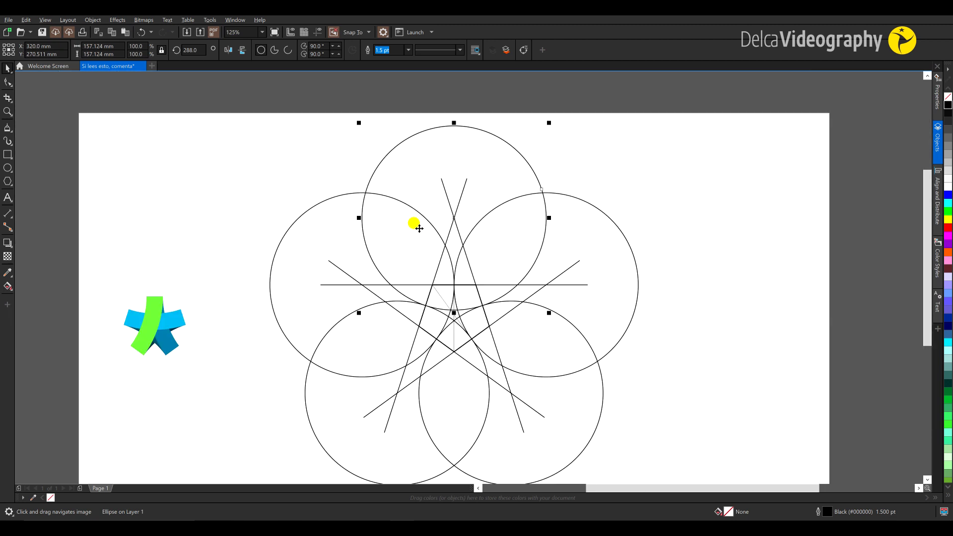
Select all five circles, switch their outline width units to millimeters and set the width to 14.0 mm.
left_click_drag(420, 232, 420, 214)
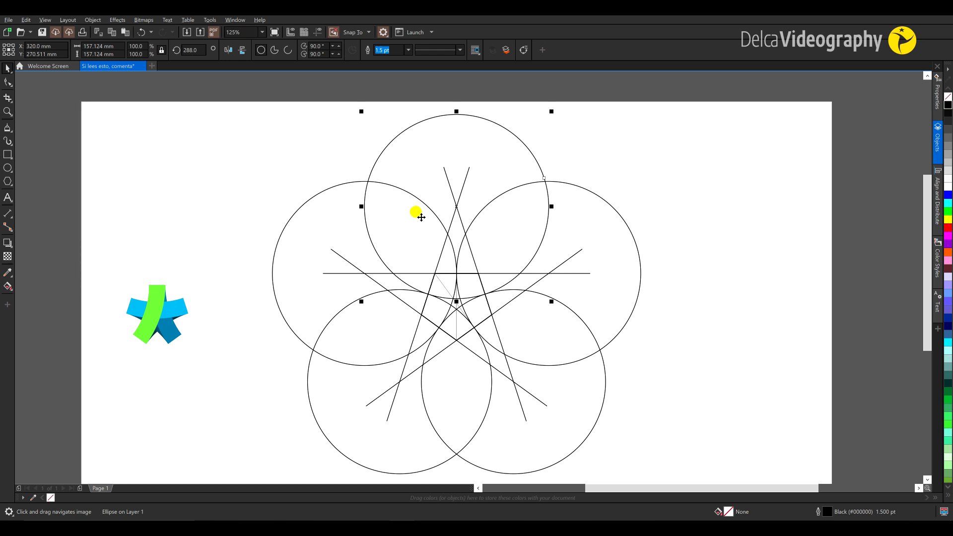
left_click(325, 219, "shift")
left_click(357, 417, "shift")
left_click(544, 448, "shift")
left_click(618, 238, "shift")
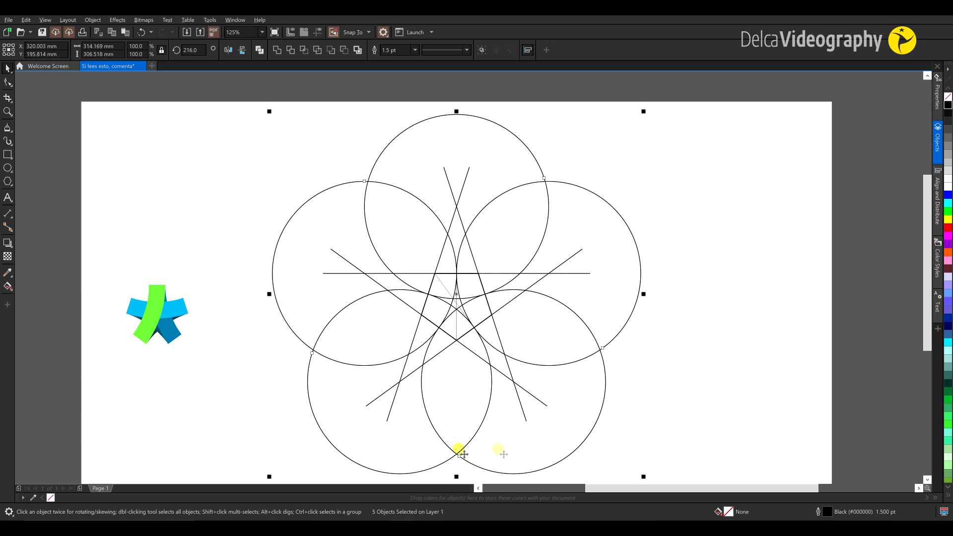
left_click(396, 51)
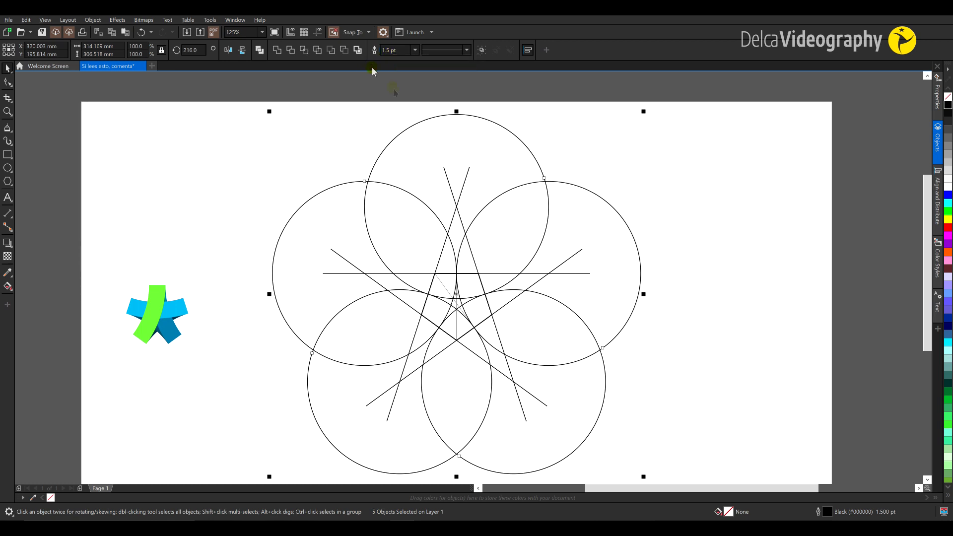
double_click(818, 514)
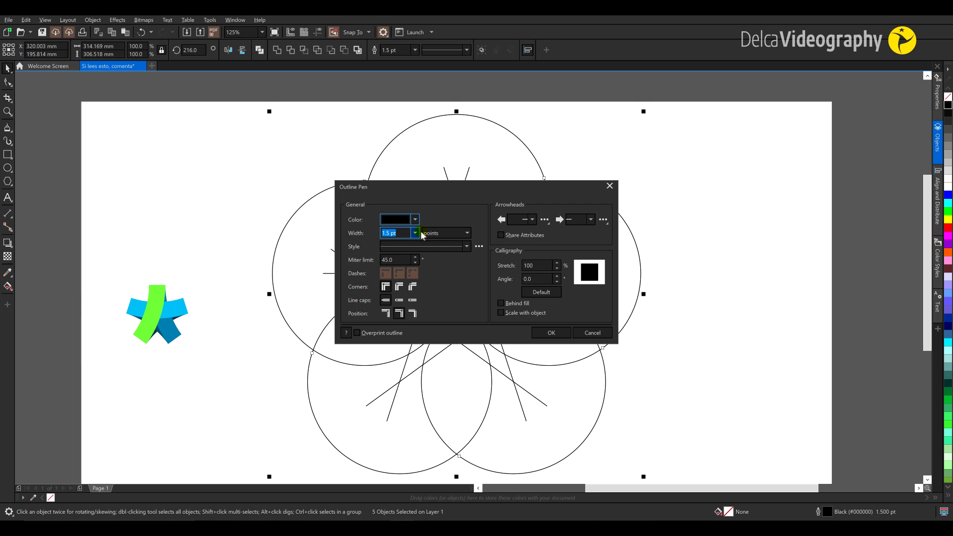
left_click(445, 233)
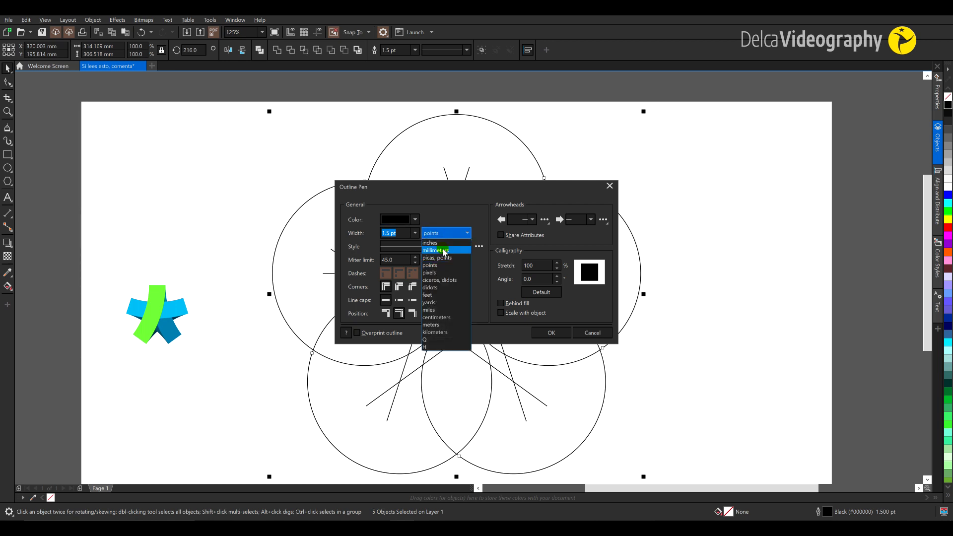
left_click(443, 250)
left_click(551, 333)
left_click(390, 51)
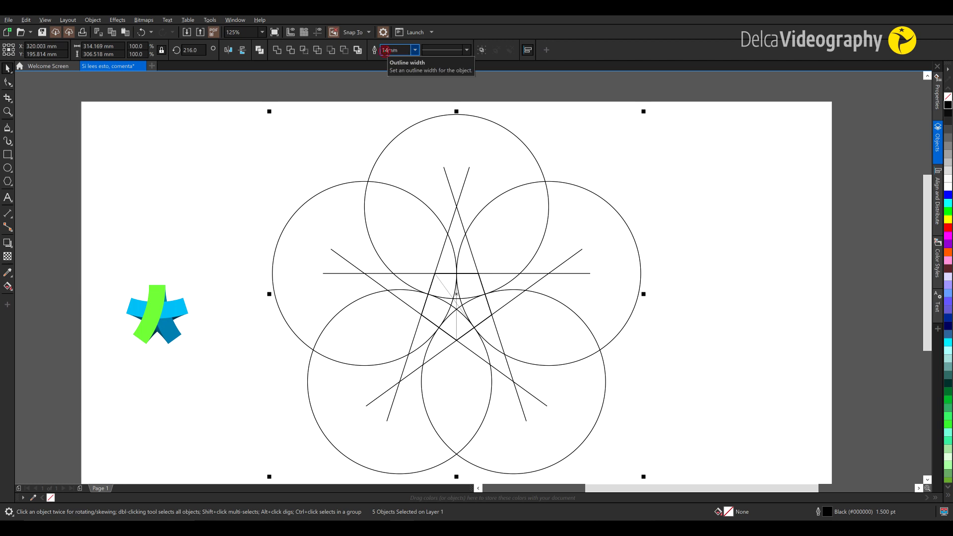
key("Return")
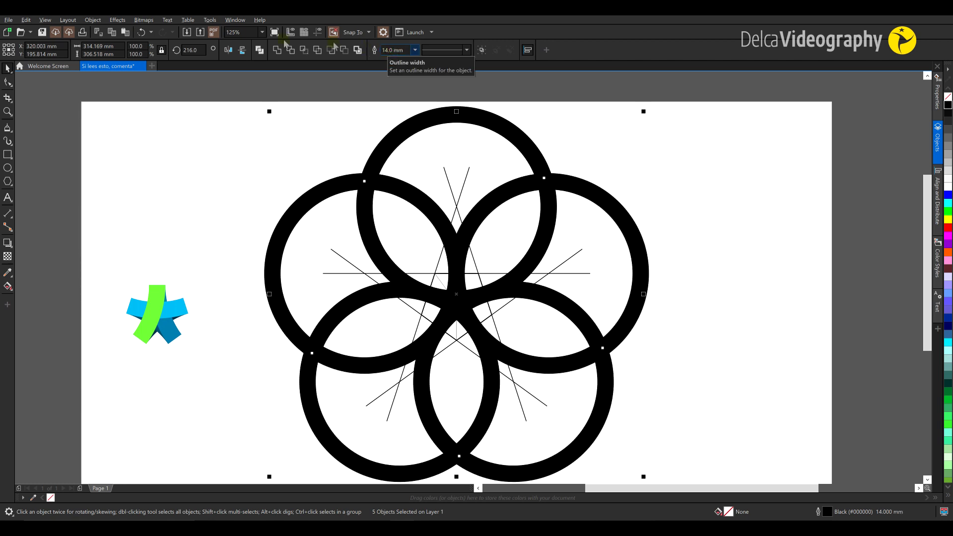
Convert the five circle outlines to objects and give the rings no fill and a black 1.0 mm outline.
left_click(93, 21)
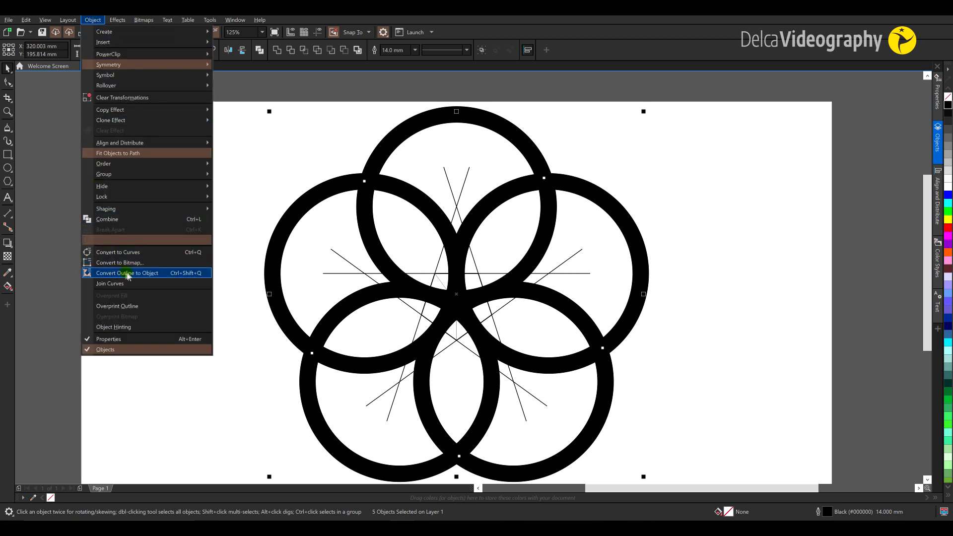
left_click(191, 273)
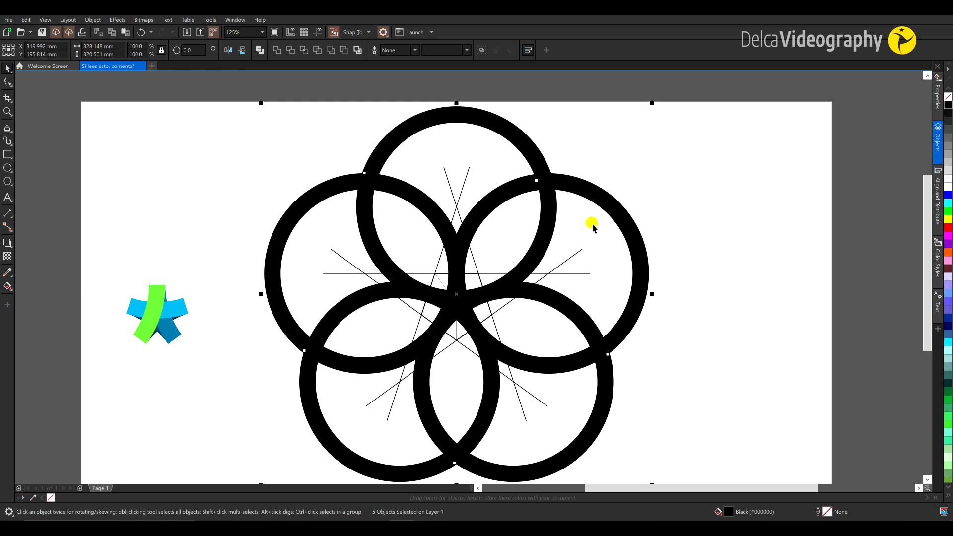
right_click(948, 105)
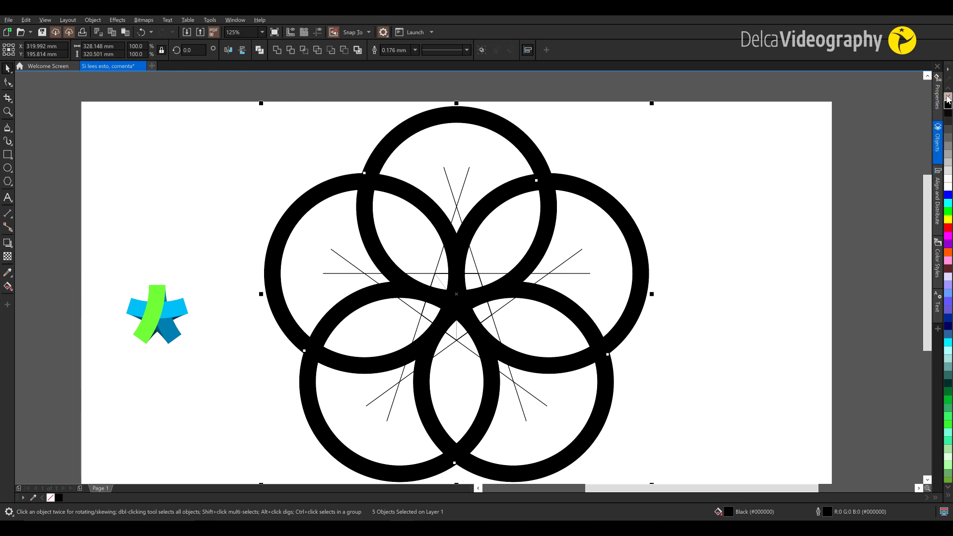
left_click(947, 97)
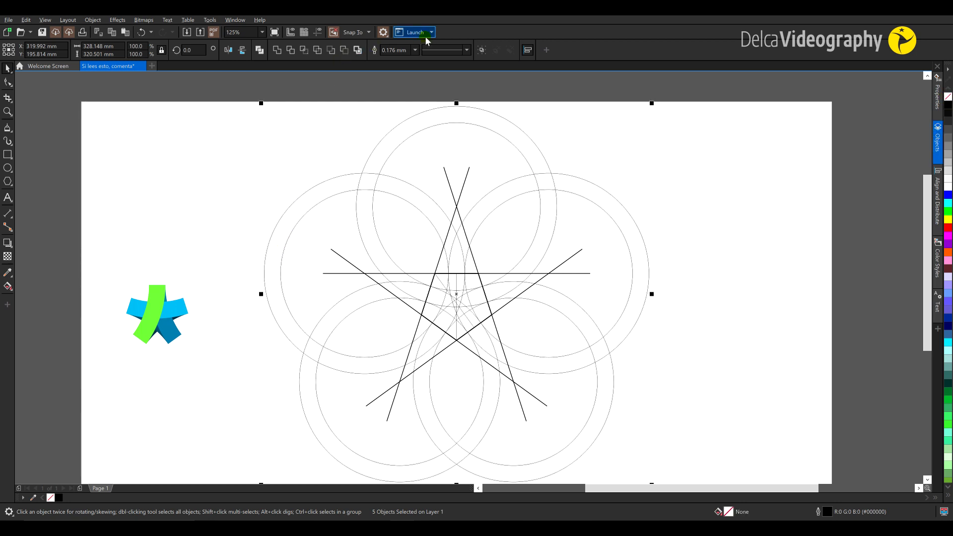
left_click(415, 49)
left_click(402, 112)
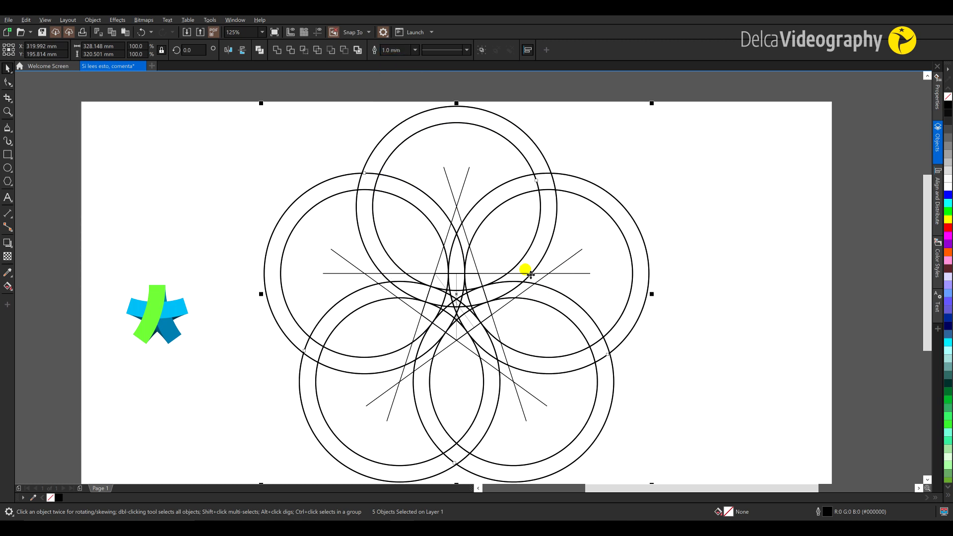
Examine up close where the ring edges meet the star lines around the pentagon.
key("ctrl+shift+q")
scroll(500, 310, "up", 2)
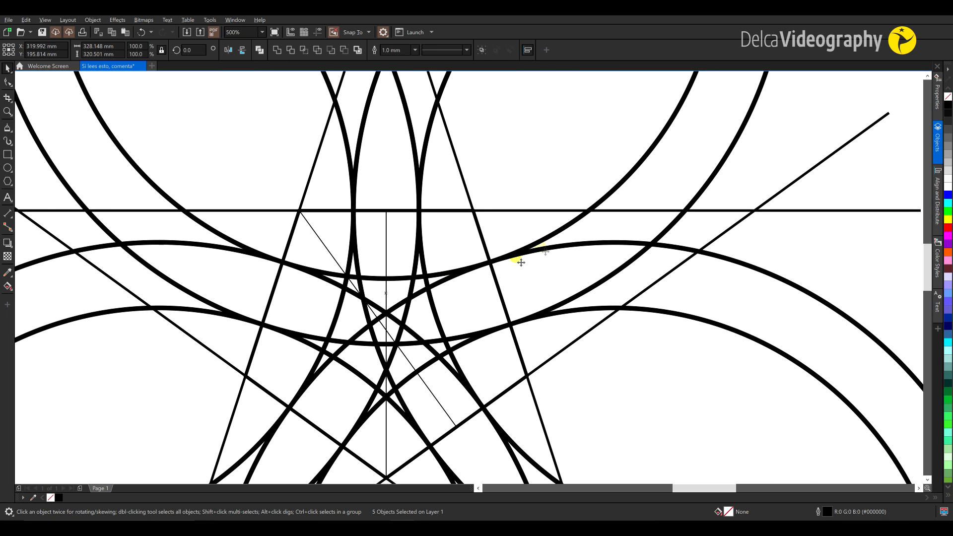
scroll(223, 331, "down", 2)
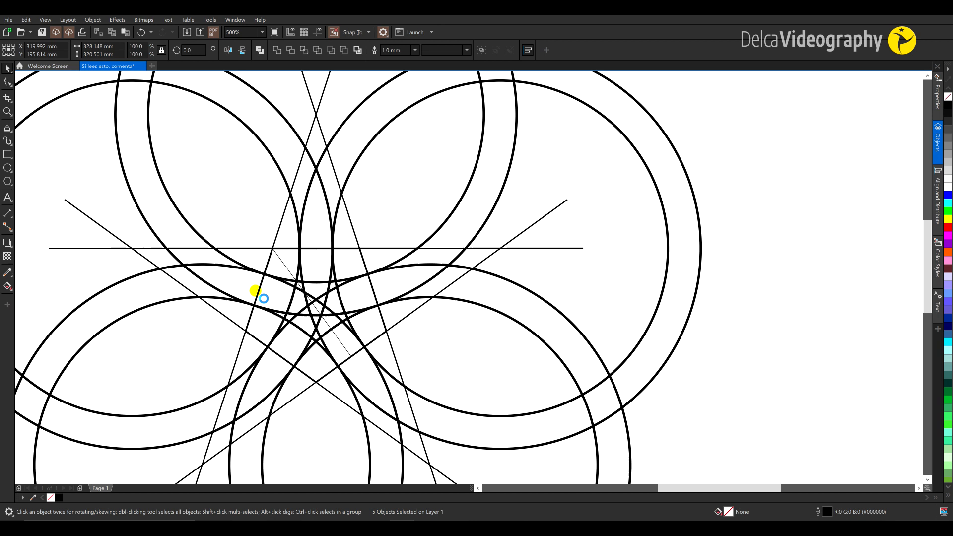
scroll(457, 314, "down", 2)
mouse_move(442, 322)
left_mouse_down()
mouse_move(417, 330)
mouse_move(484, 330)
left_mouse_up()
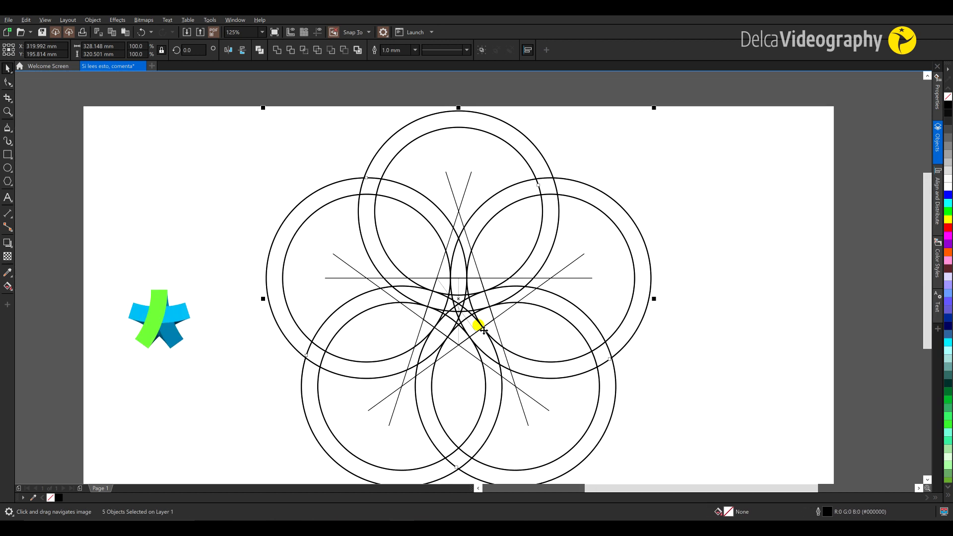
left_click_drag(486, 333, 475, 312)
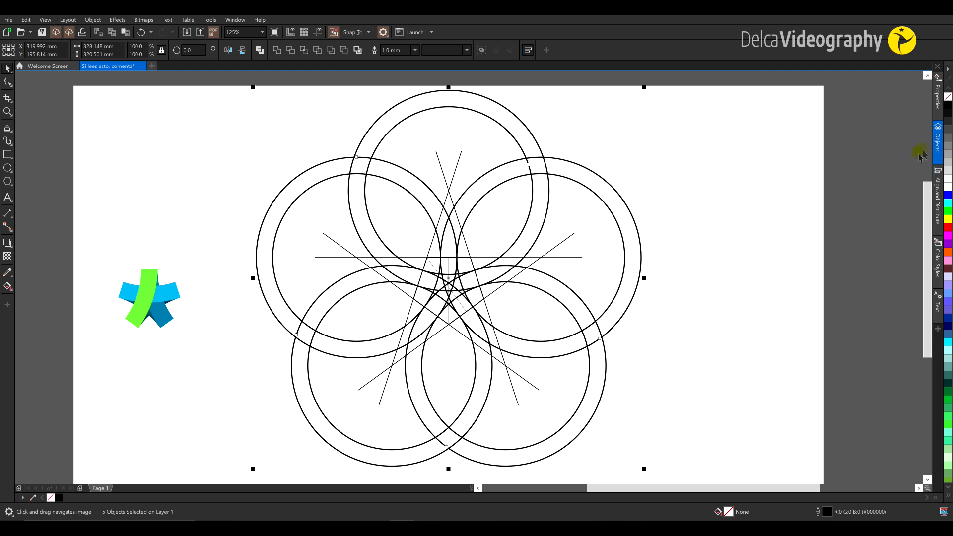
Open the list of the drawing's objects, fit the page height in view and deselect the five rings.
left_click(939, 140)
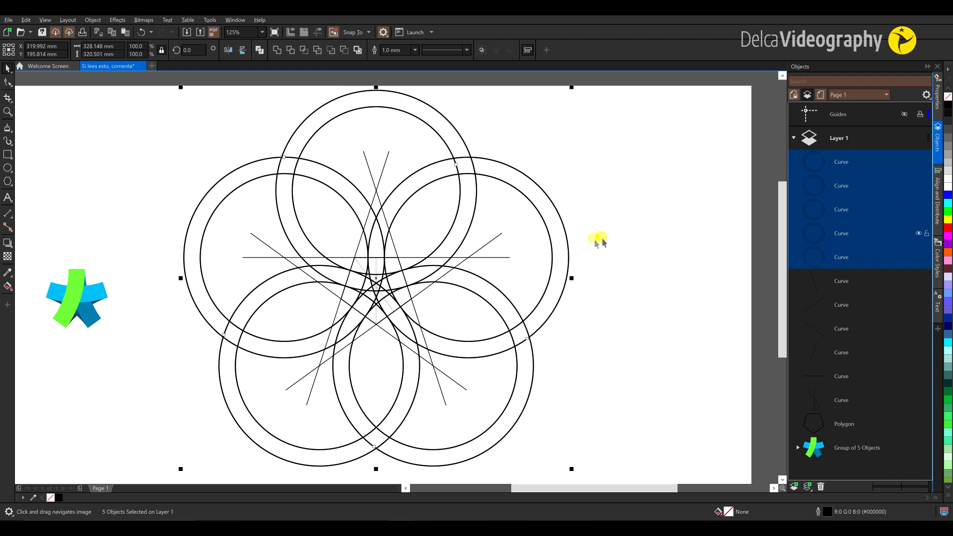
scroll(549, 292, "down", 1)
key("z")
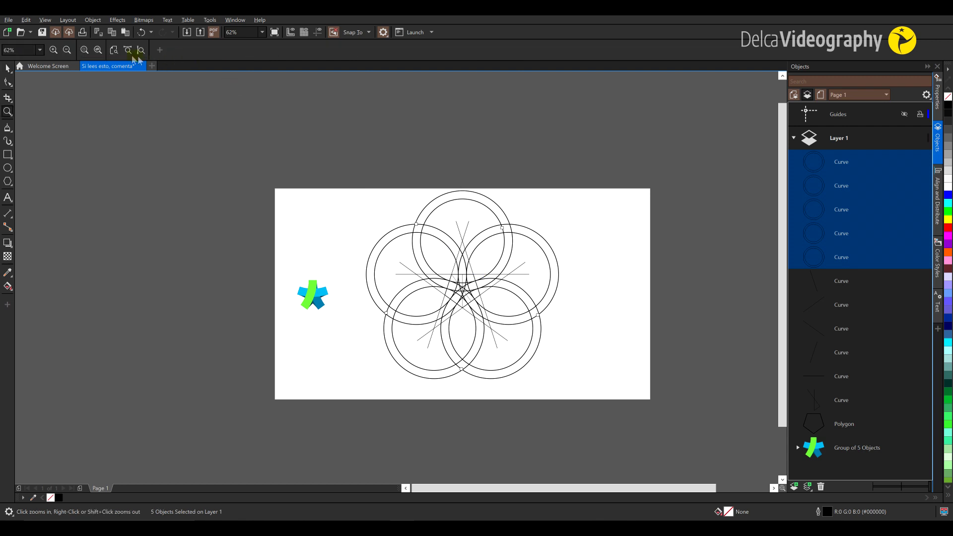
left_click(141, 50)
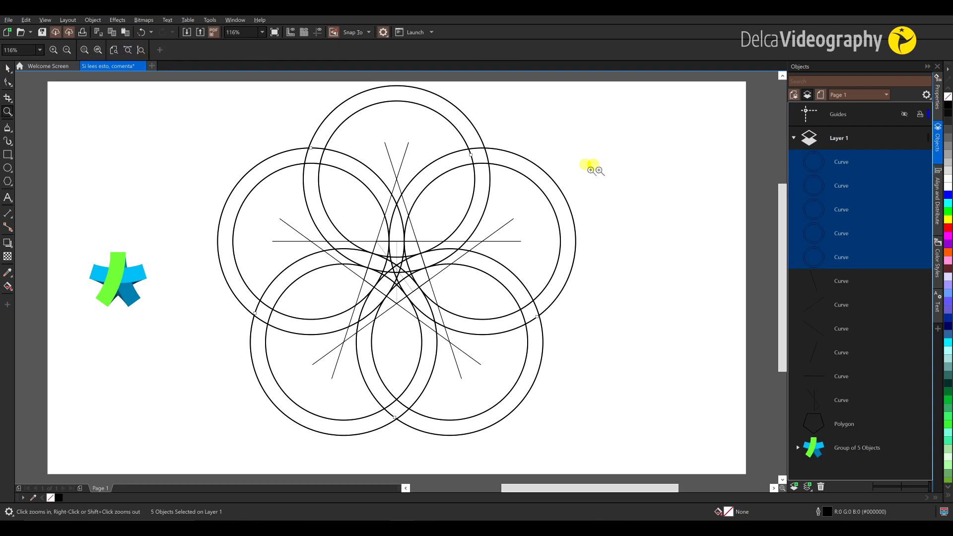
key("space")
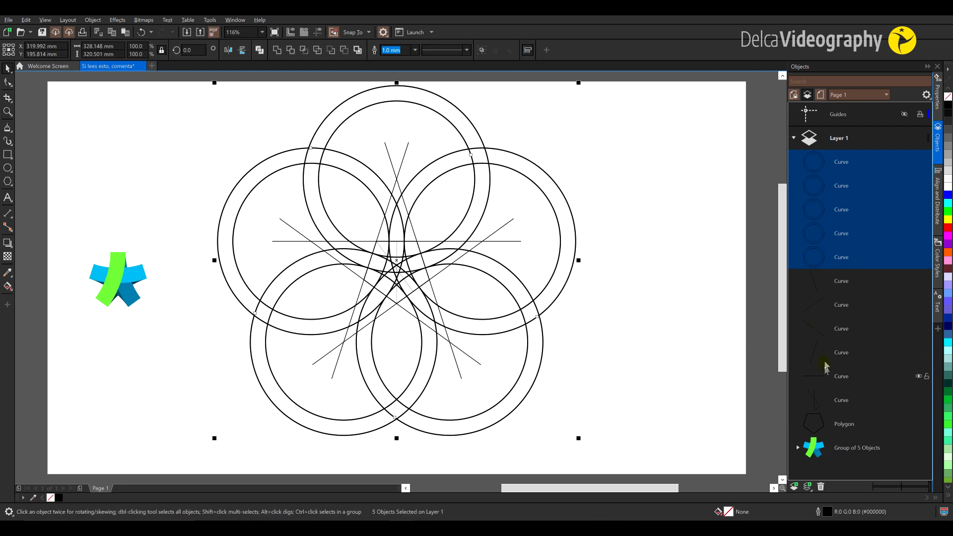
left_click(684, 219)
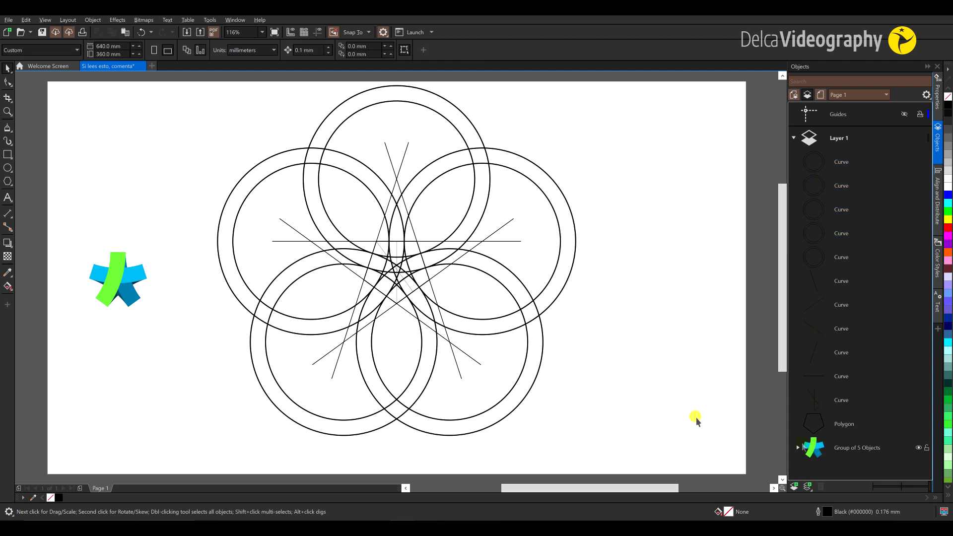
Hide the pentagon's inner construction curve and the five long star lines, keeping the pentagon and the rings visible.
left_click(134, 273)
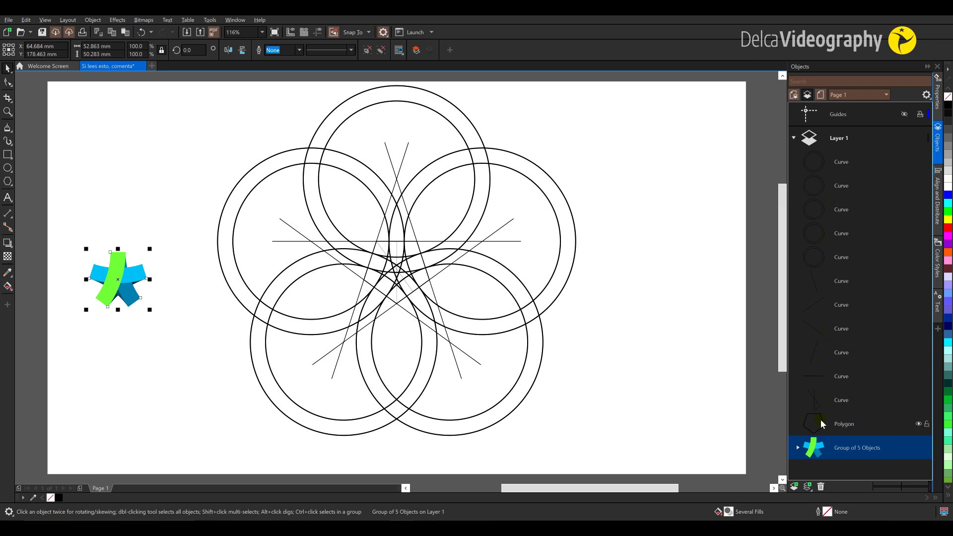
left_click(815, 400)
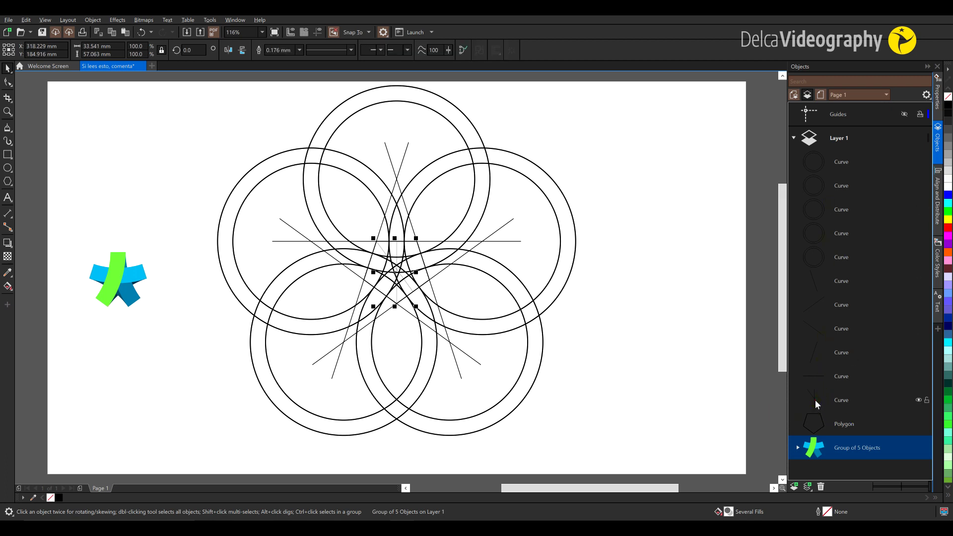
left_click(919, 399)
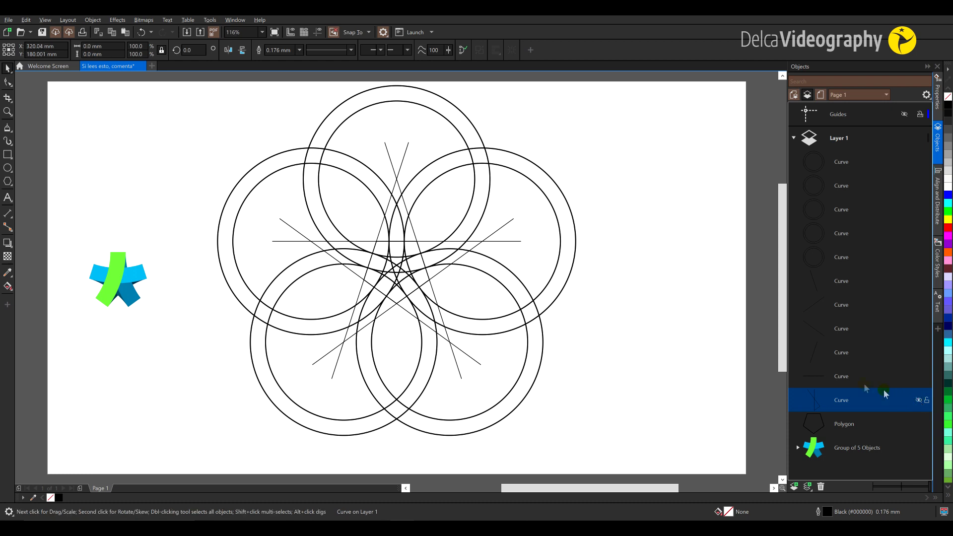
left_click(822, 374)
left_click(816, 280, "shift")
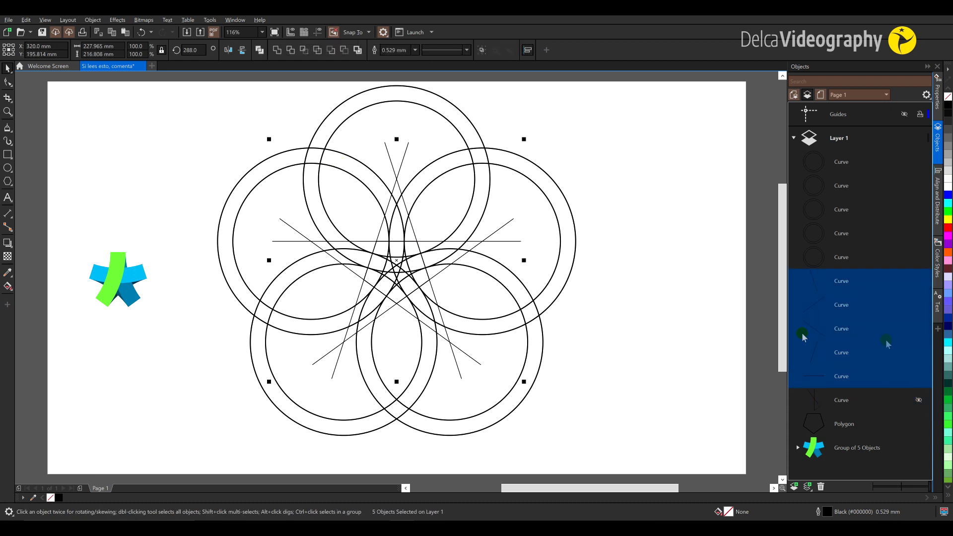
left_click(918, 281)
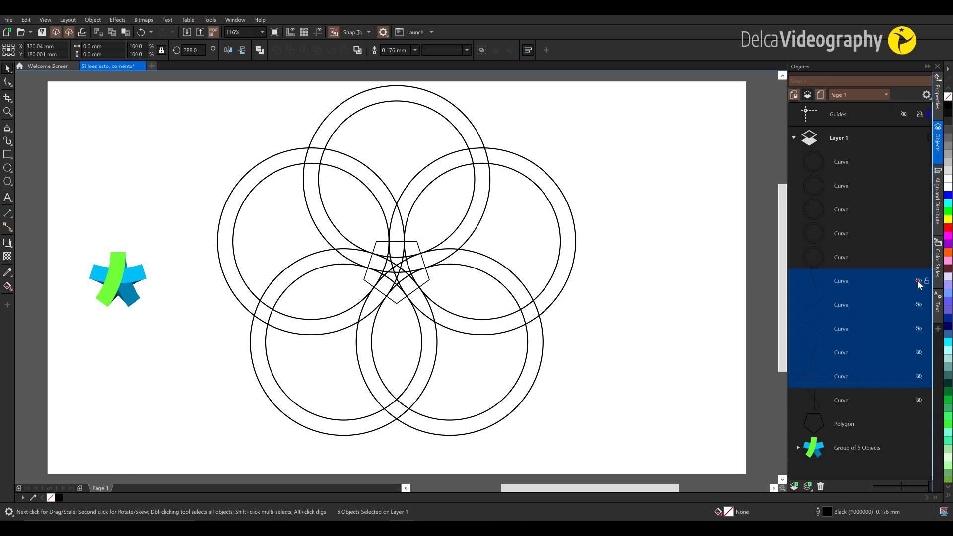
left_click_drag(425, 266, 442, 271)
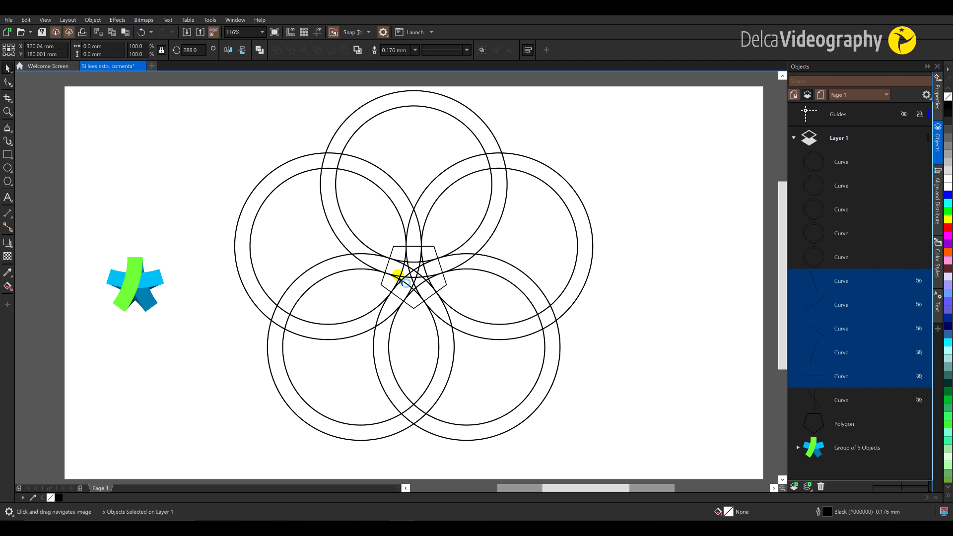
scroll(399, 278, "up", 3)
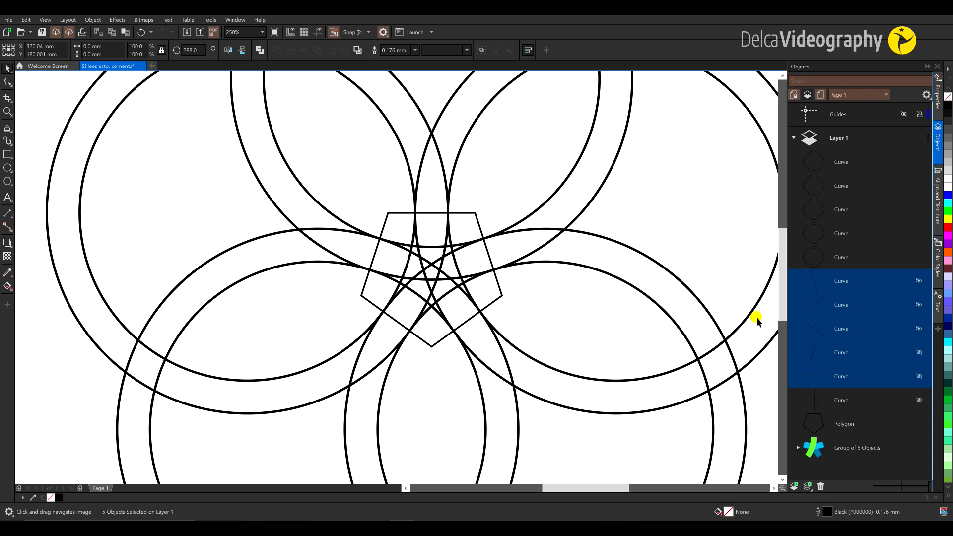
scroll(494, 318, "down", 3)
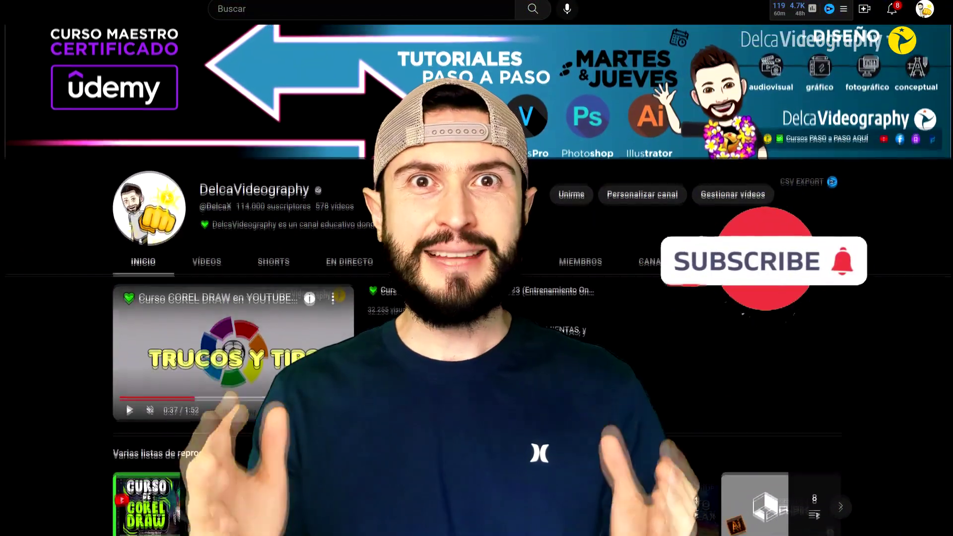
scroll(476, 277, "down", 2)
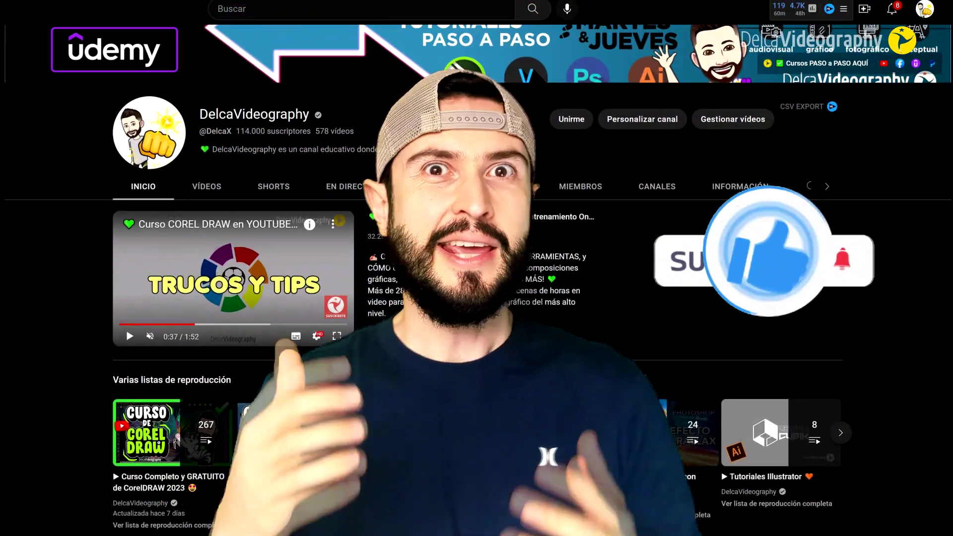
scroll(476, 278, "down", 2)
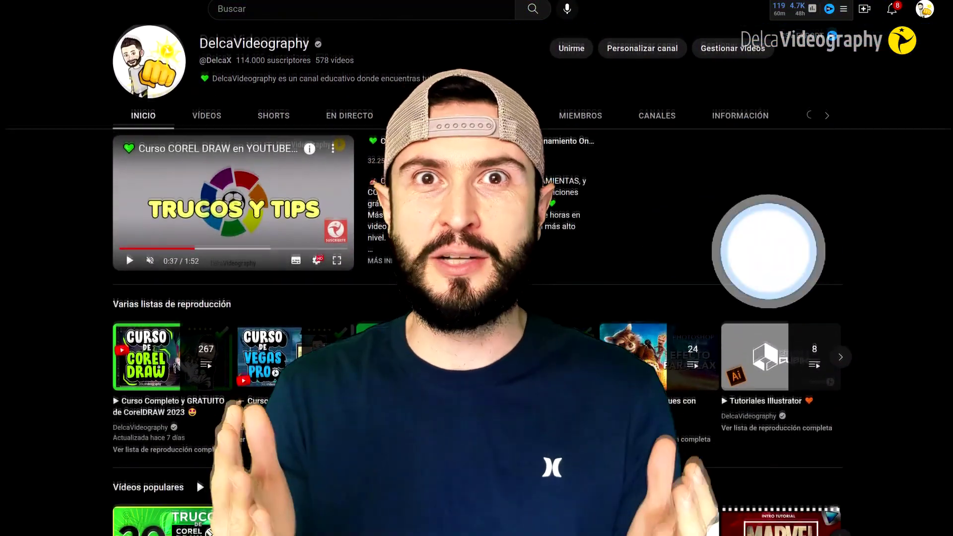
scroll(476, 278, "down", 2)
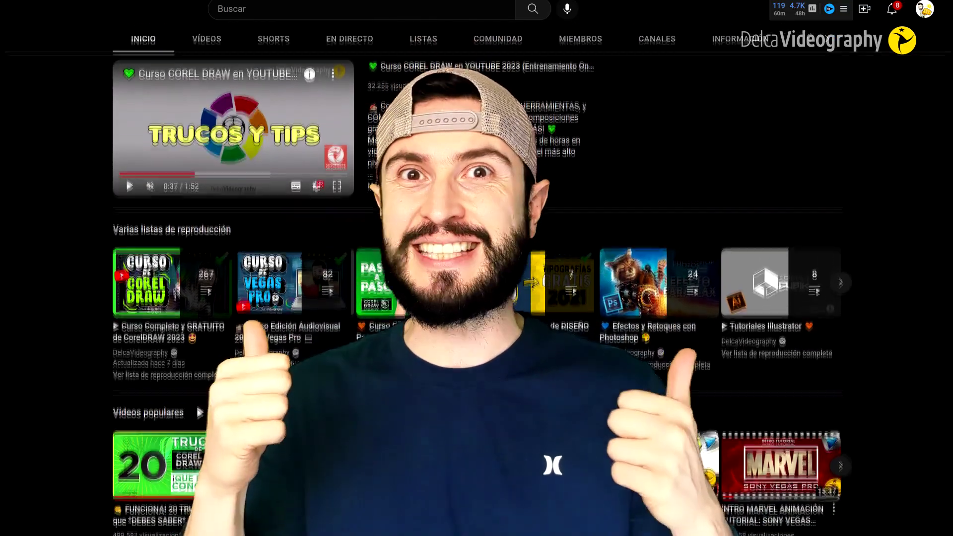
scroll(476, 278, "down", 1)
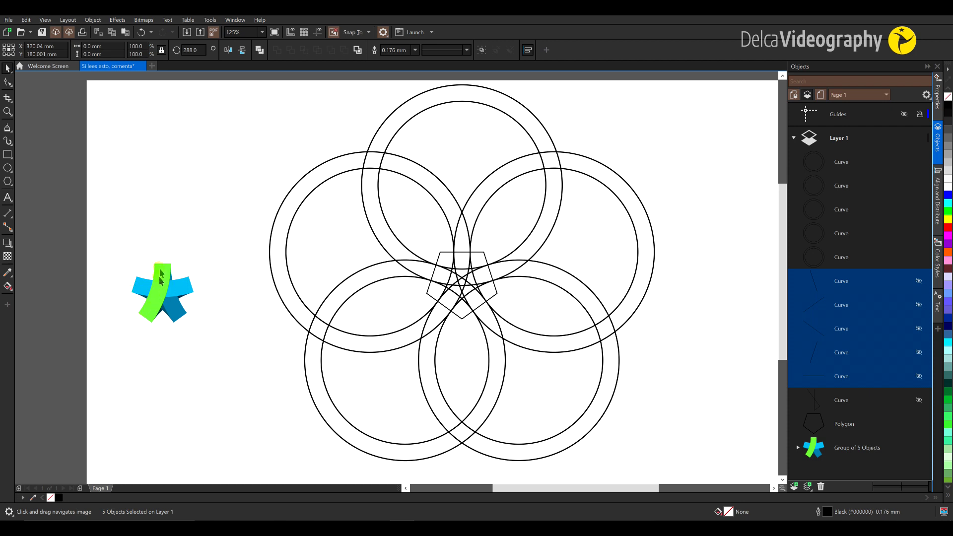
Bring the upper-left ring to the front of the stacking order, above the other four rings.
left_click(181, 321)
left_click(727, 251)
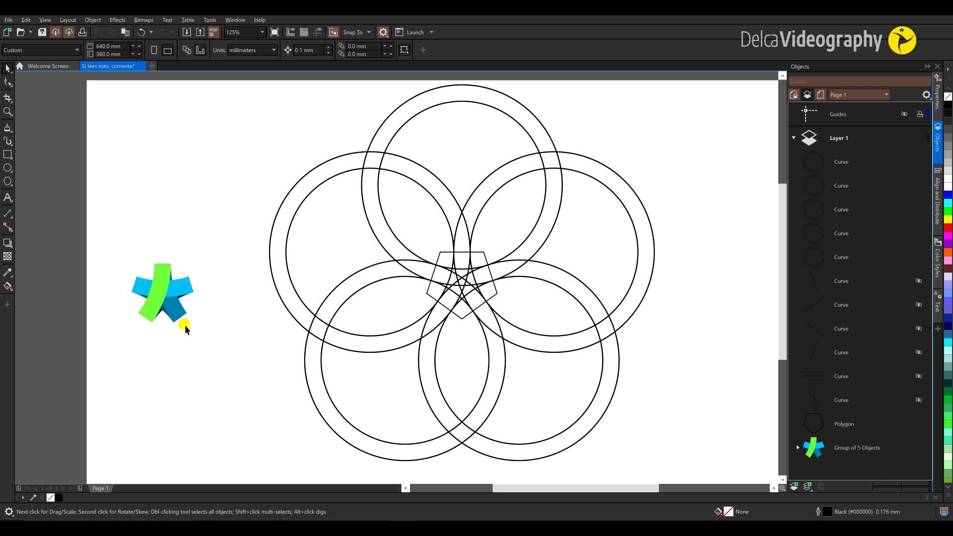
left_click(371, 150)
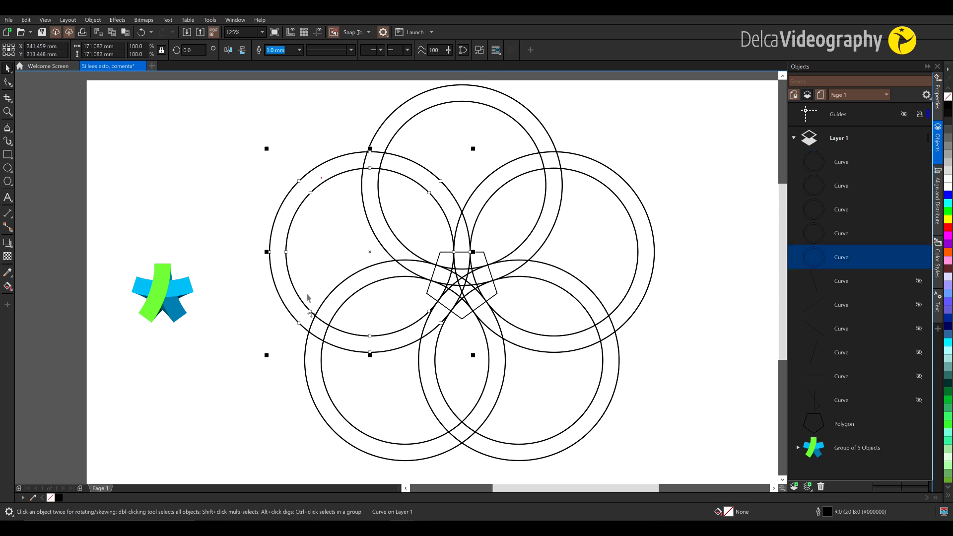
left_click(318, 391)
left_click(601, 406)
left_click(594, 240)
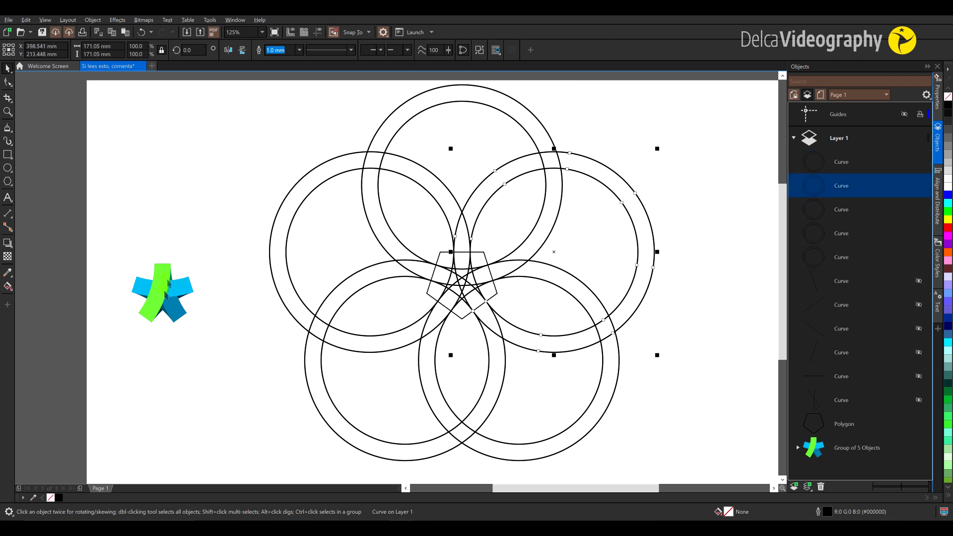
left_click(290, 220)
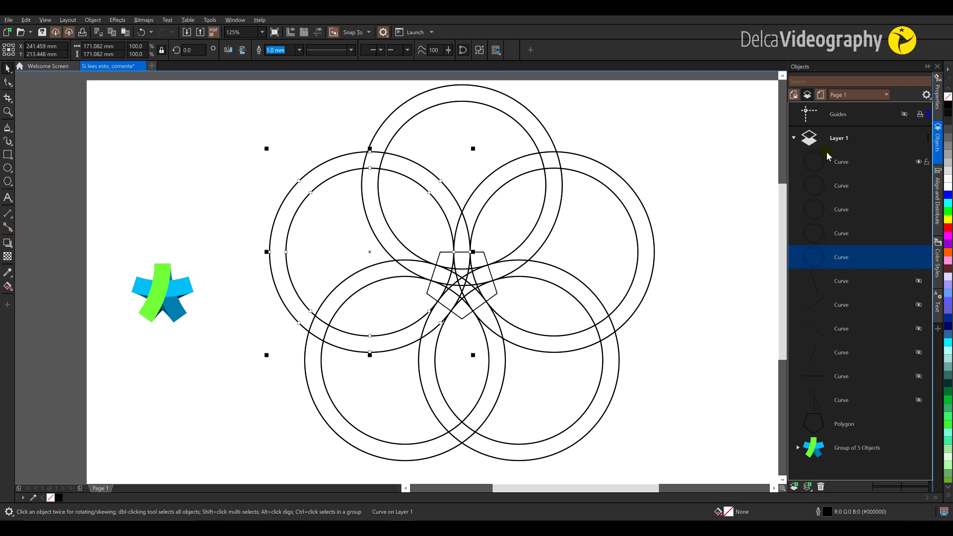
left_click_drag(832, 255, 833, 151)
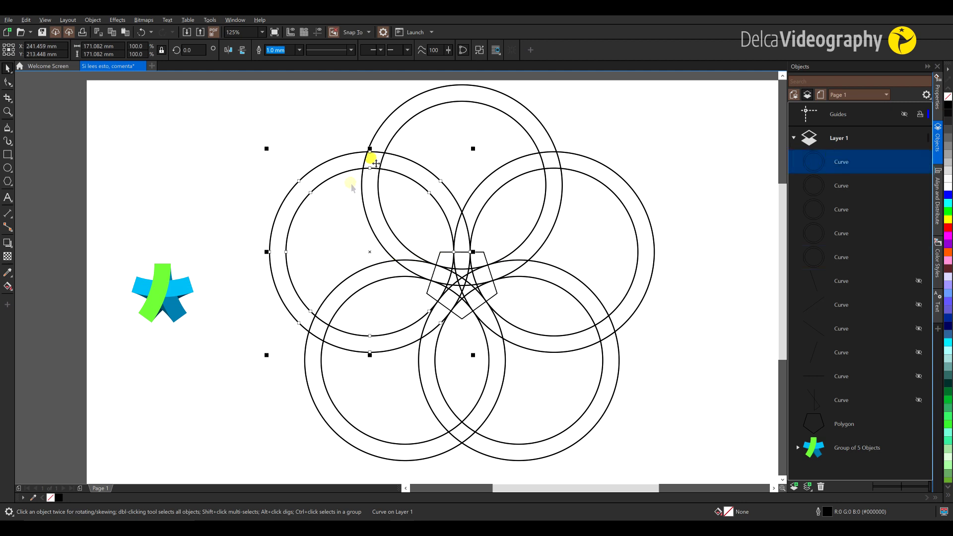
Move the lower-left ring one place up in the stacking order, directly above the lower-right ring.
left_click(419, 116)
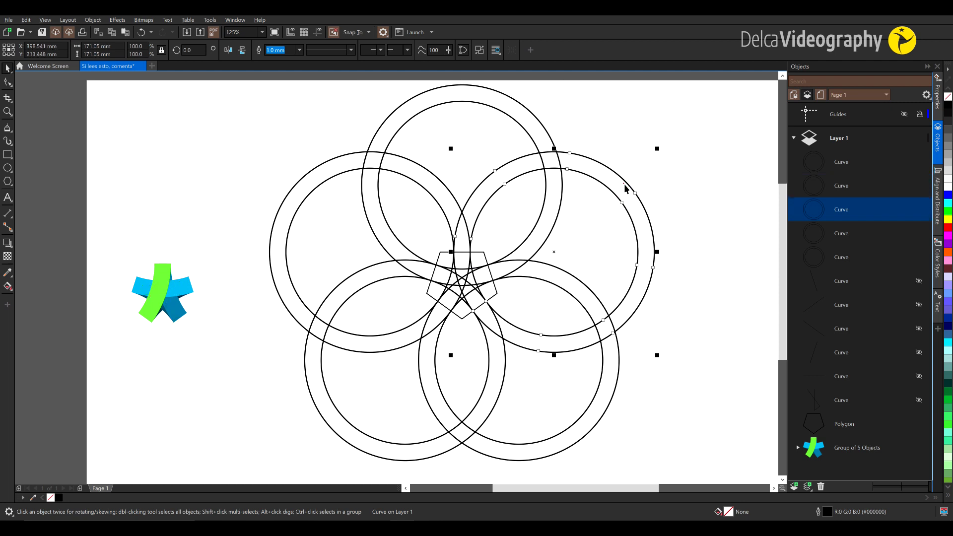
left_click(379, 441)
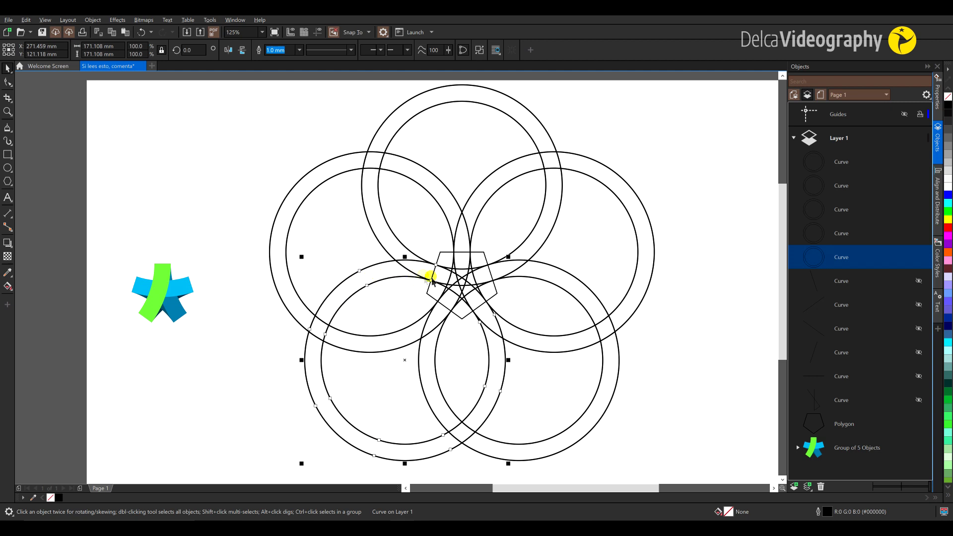
left_click_drag(824, 259, 825, 234)
left_click(805, 262)
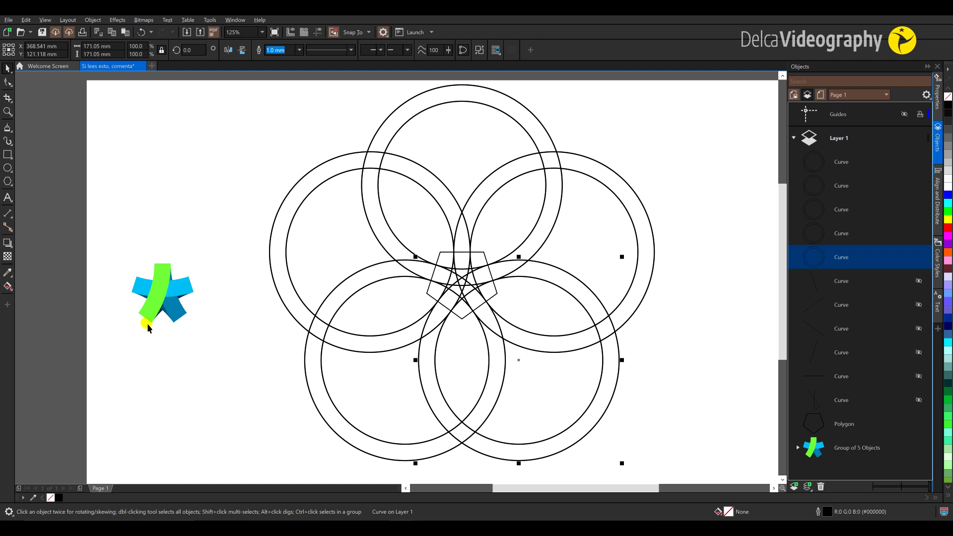
Hide the four upper rings in the stacking order so only the lower-right ring is shown with the pentagon, and clear the selection.
left_click(802, 261)
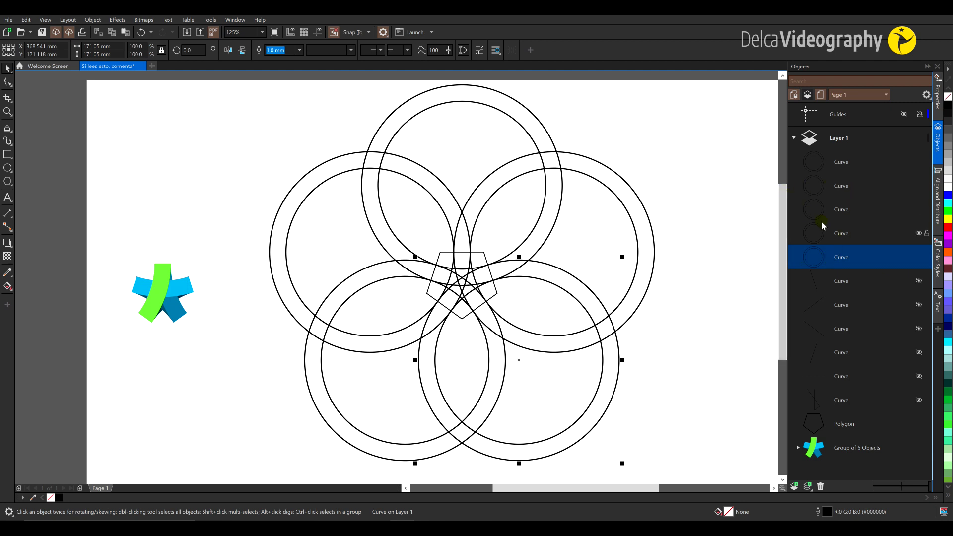
left_click(847, 233)
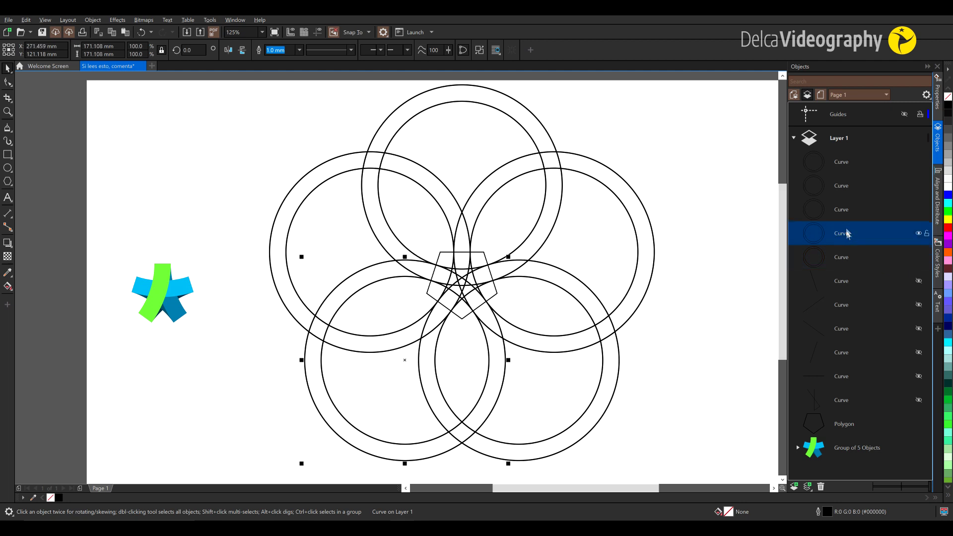
left_click(886, 160, "shift")
left_click(919, 161)
left_click(846, 258)
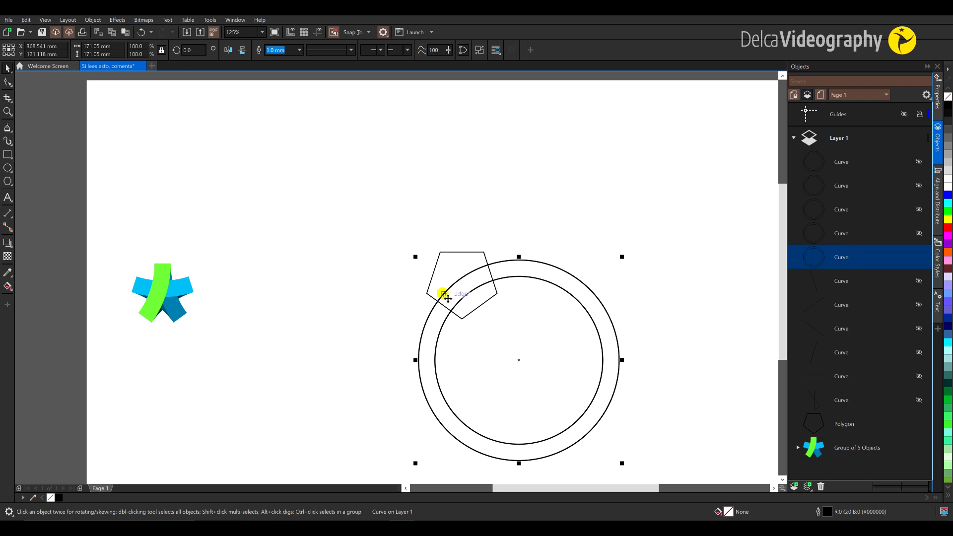
left_click(451, 240)
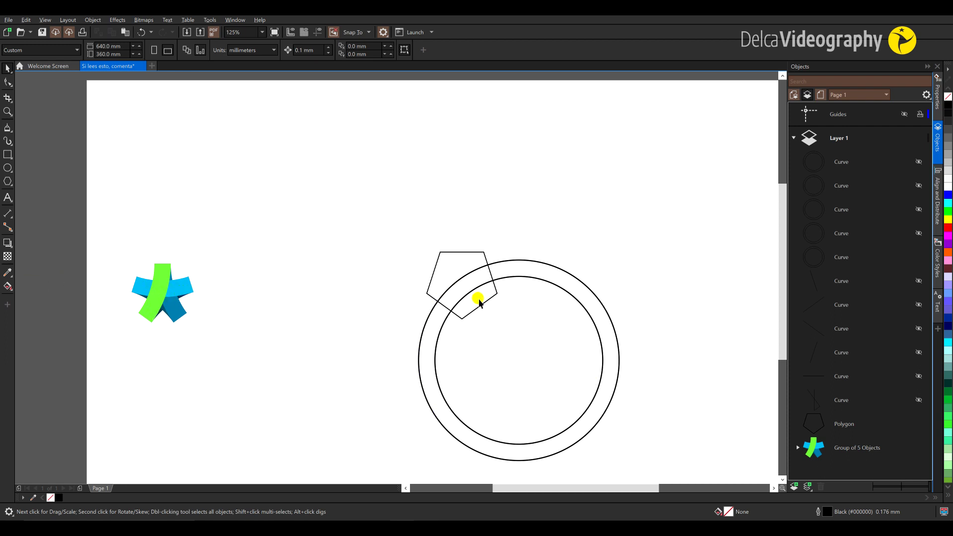
Use Smart Fill to create a curved arm where the lower-right ring overlaps the pentagon.
left_click(7, 286)
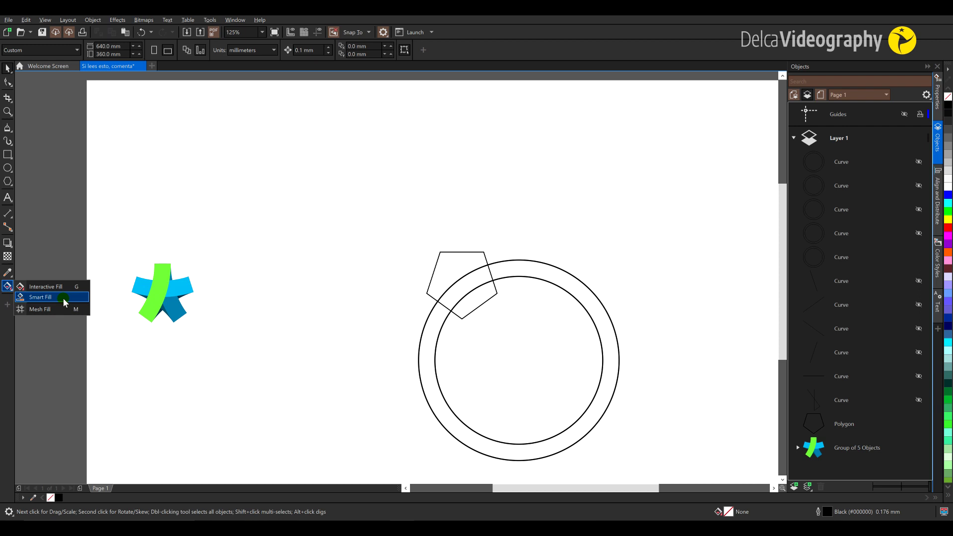
left_click(41, 297)
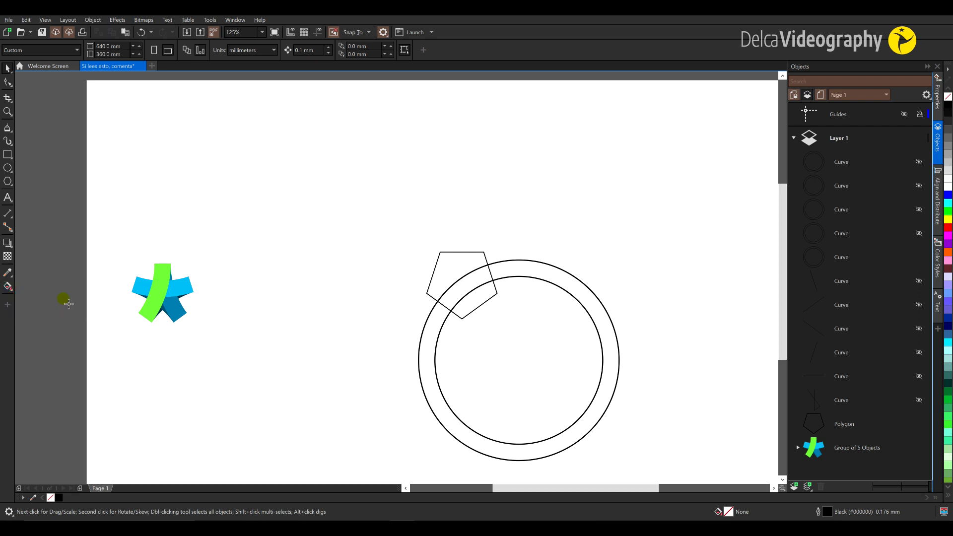
left_click(475, 287)
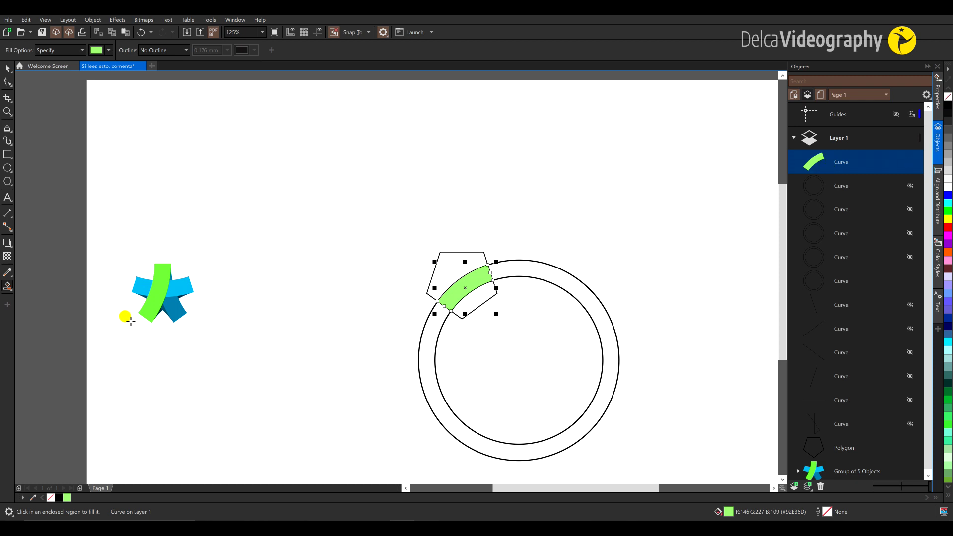
Recolor the new curved arm with the darkest navy (#063854) sampled from the reference logo's lower arms.
left_click(7, 275)
left_click(45, 273)
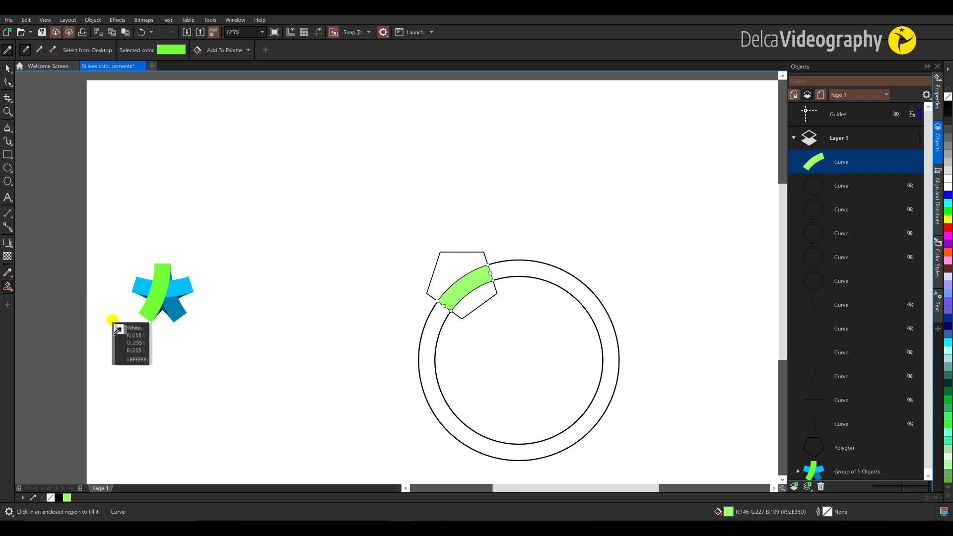
scroll(144, 322, "up", 3)
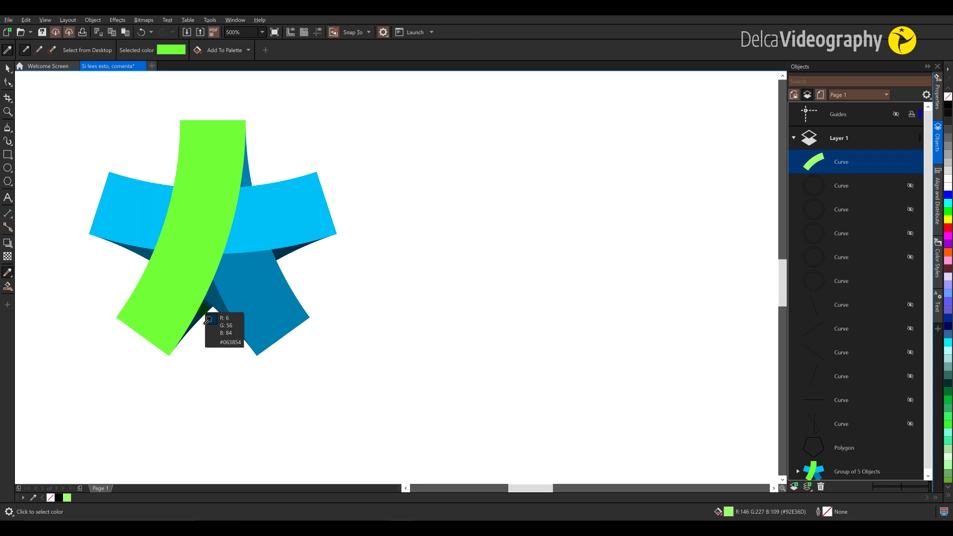
left_click(207, 319)
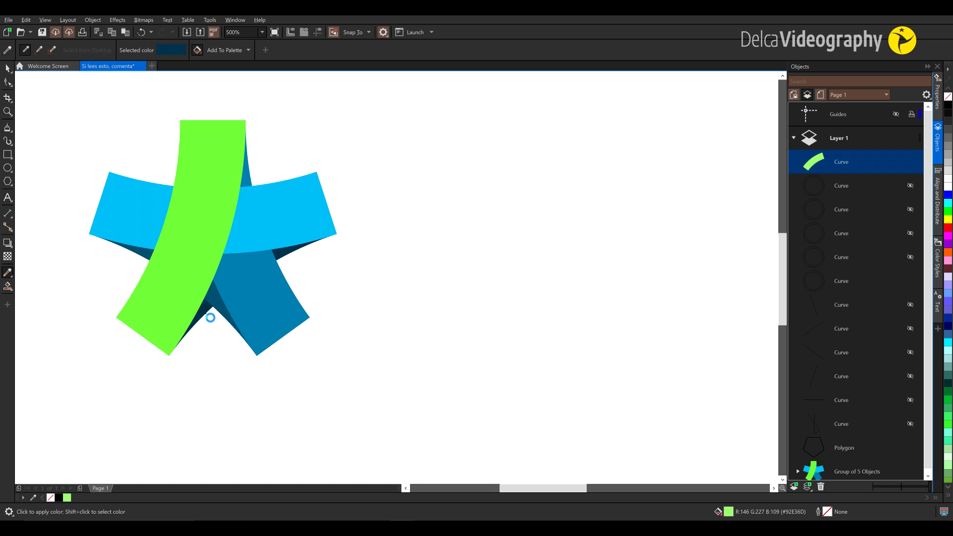
scroll(207, 317, "down", 1)
left_click_drag(418, 346, 185, 325)
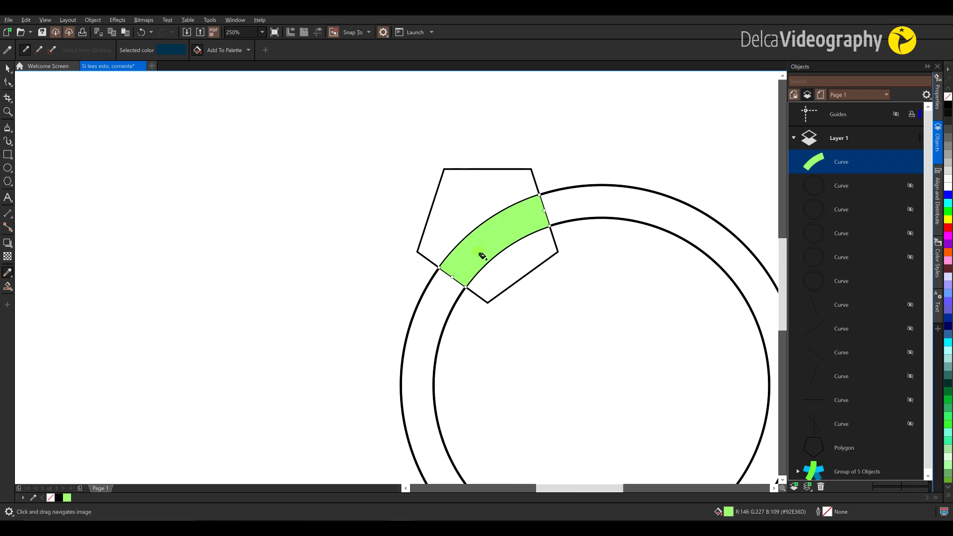
left_click(481, 255)
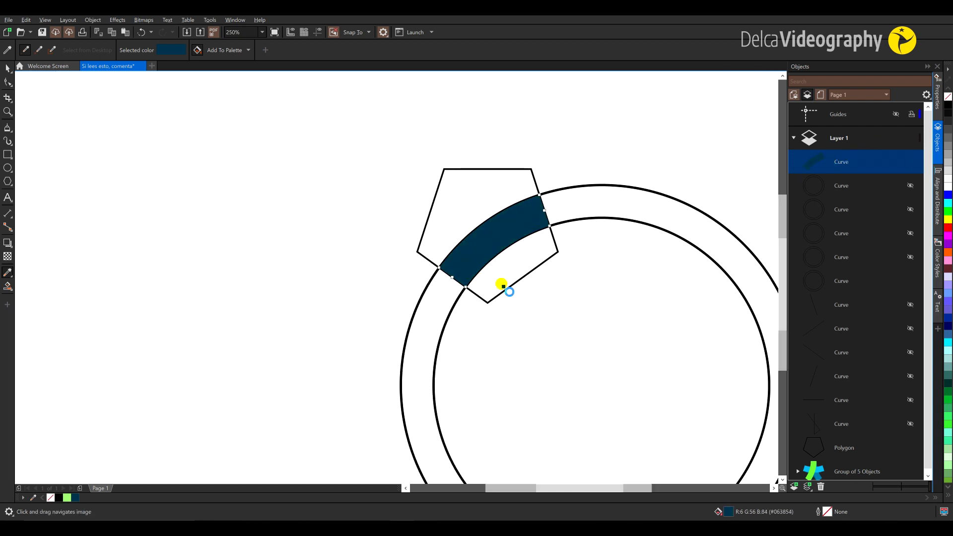
Hide the navy arm and the lower-right ring, and show the lower-left ring with the pentagon.
scroll(504, 285, "down", 1)
left_click(8, 68)
left_click(392, 272)
left_click_drag(443, 291, 425, 285)
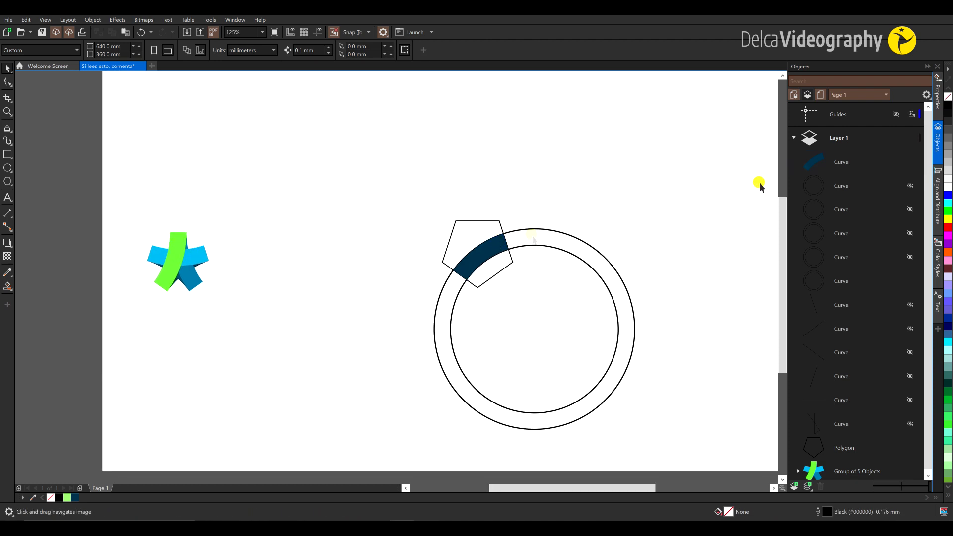
left_click(841, 158)
left_click(910, 163)
left_click(581, 258)
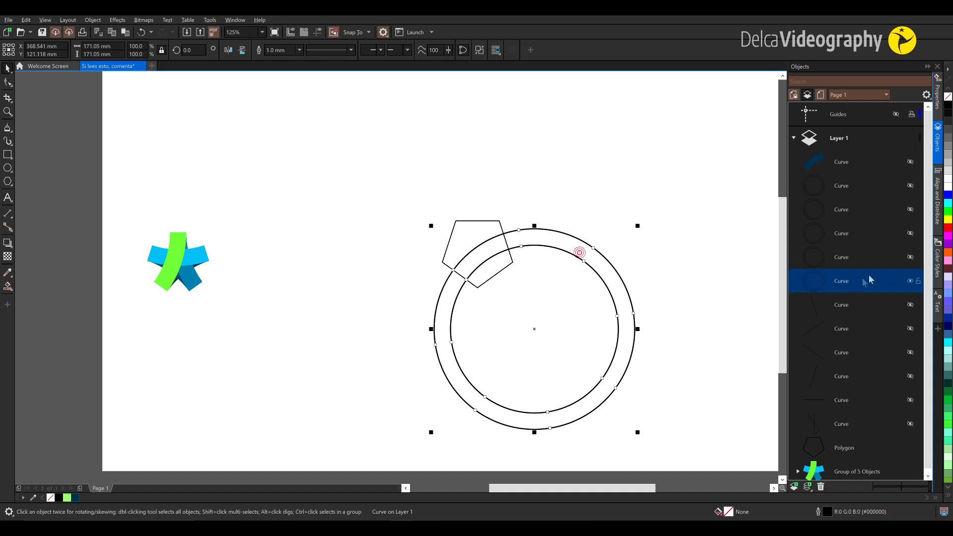
left_click(910, 280)
left_click(910, 257)
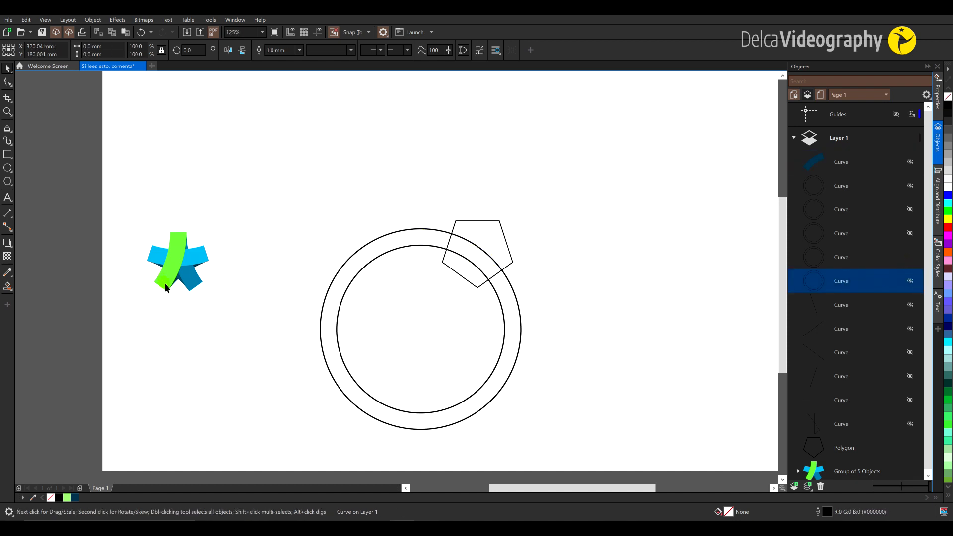
Use Smart Fill to create a curved arm where the lower-left ring overlaps the pentagon.
left_click(186, 276)
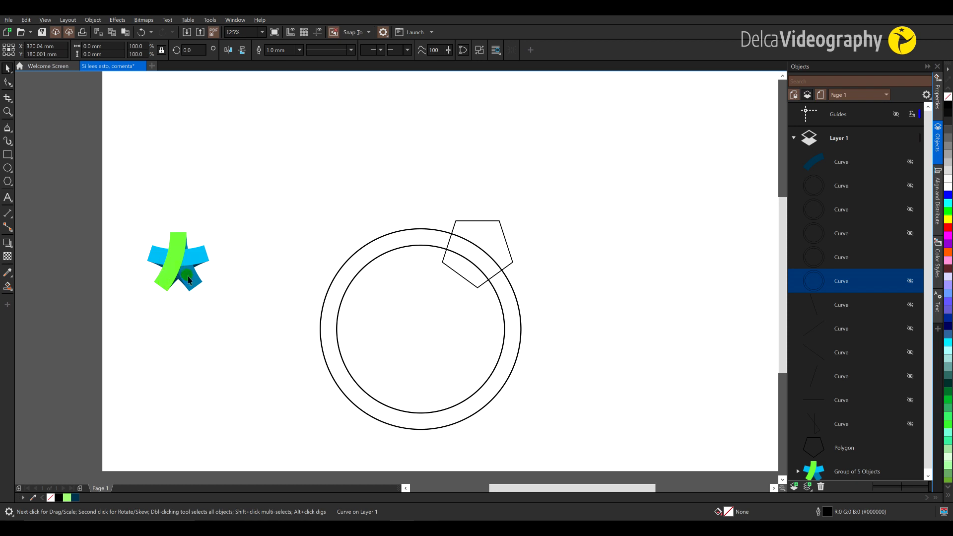
left_click(8, 286)
left_click(477, 257)
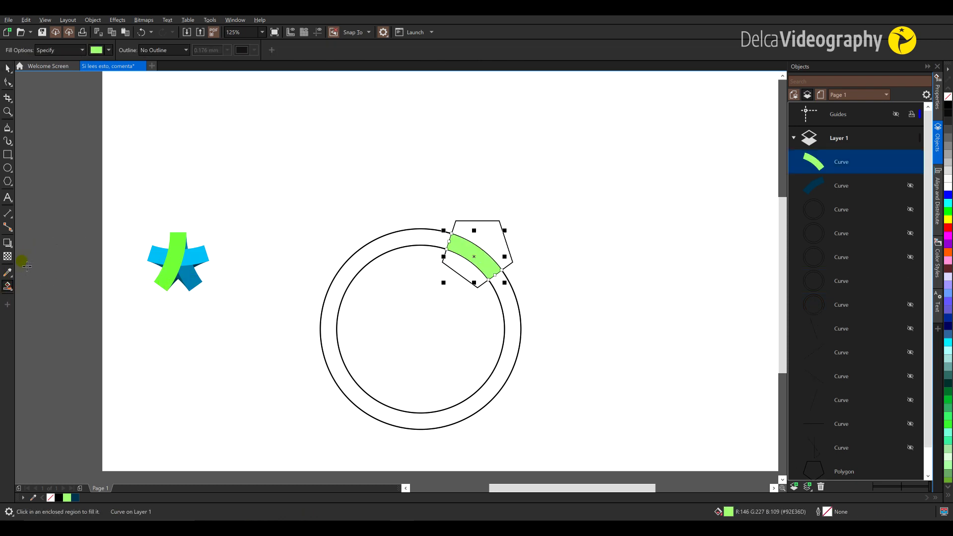
Recolor the lower-left ring's arm with the dark blue (#004F71) sampled between the reference logo's two lower arms.
left_click(7, 275)
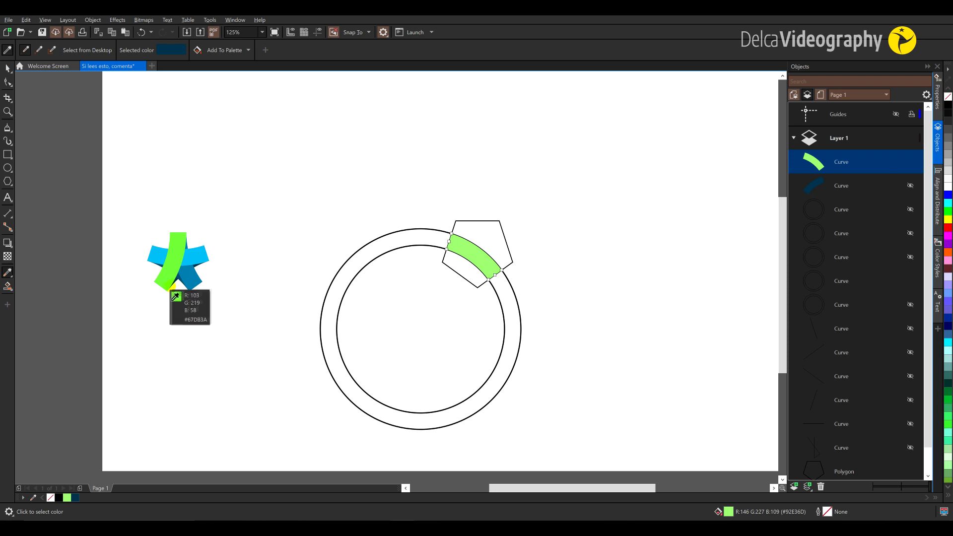
scroll(175, 294, "up", 2)
scroll(197, 278, "up", 2)
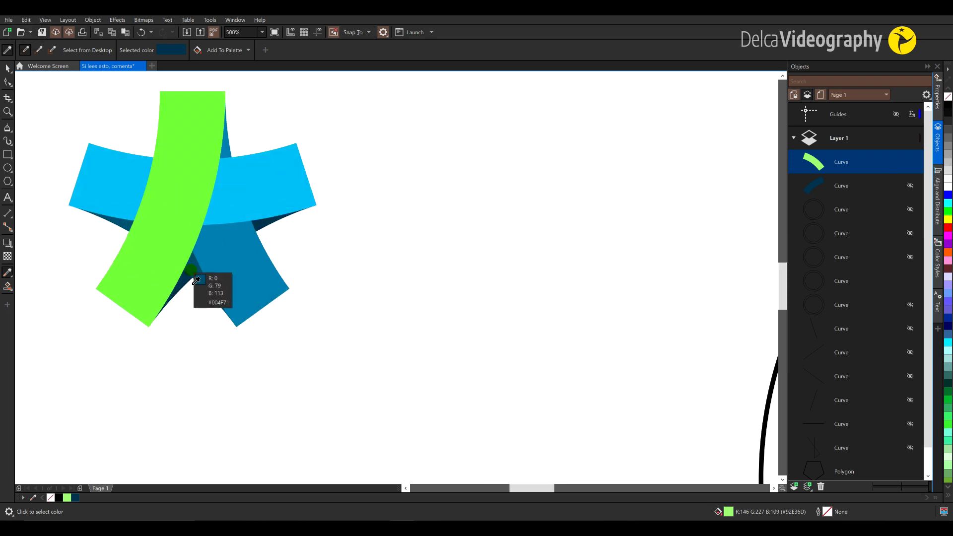
left_click(196, 280)
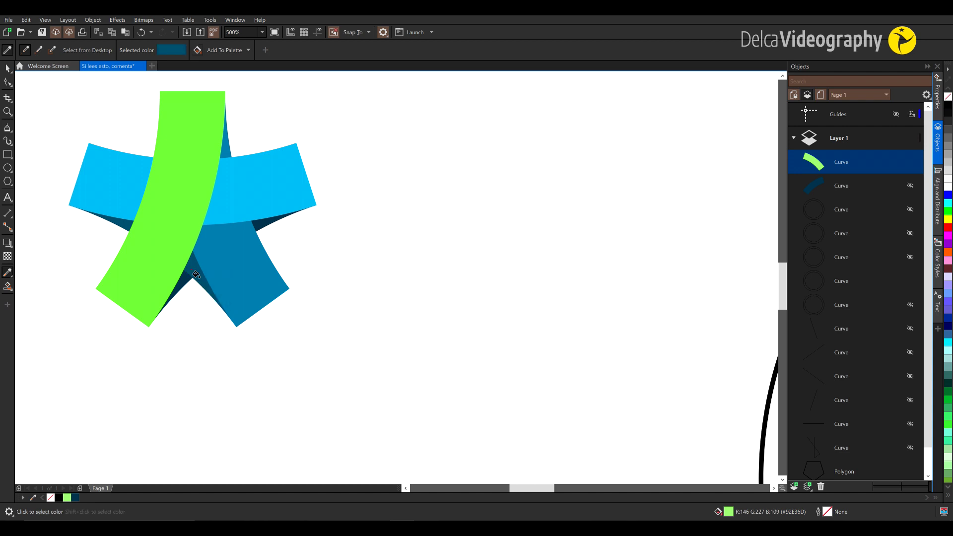
scroll(196, 280, "down", 2)
left_click(551, 229)
scroll(551, 228, "down", 2)
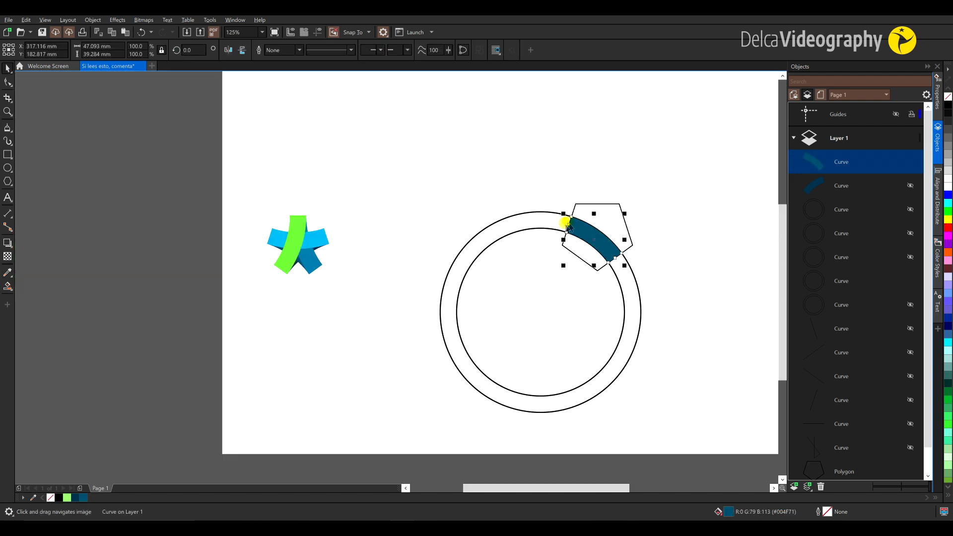
Hide the dark blue arm and the lower-left ring, and show the upper-right ring with the pentagon.
left_click(910, 162)
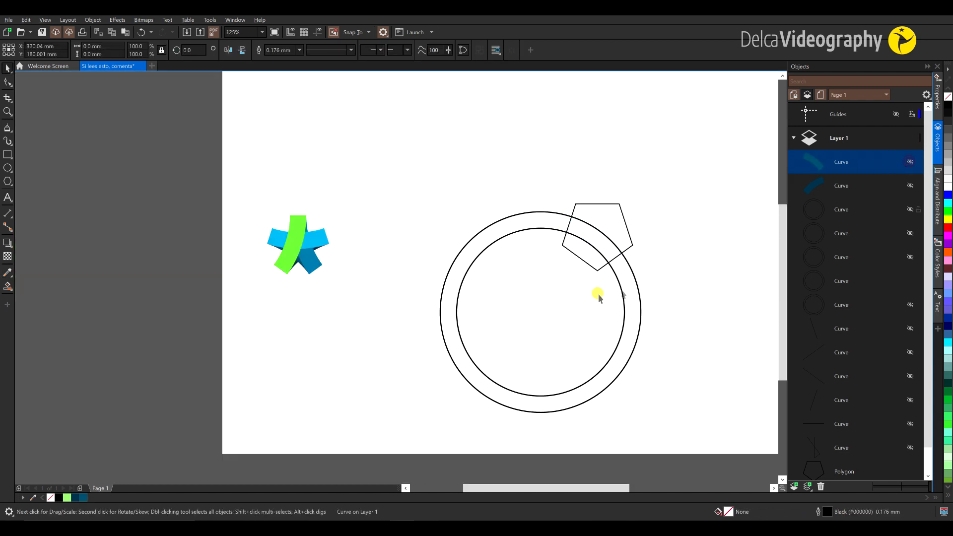
left_click(623, 297)
left_click(911, 281)
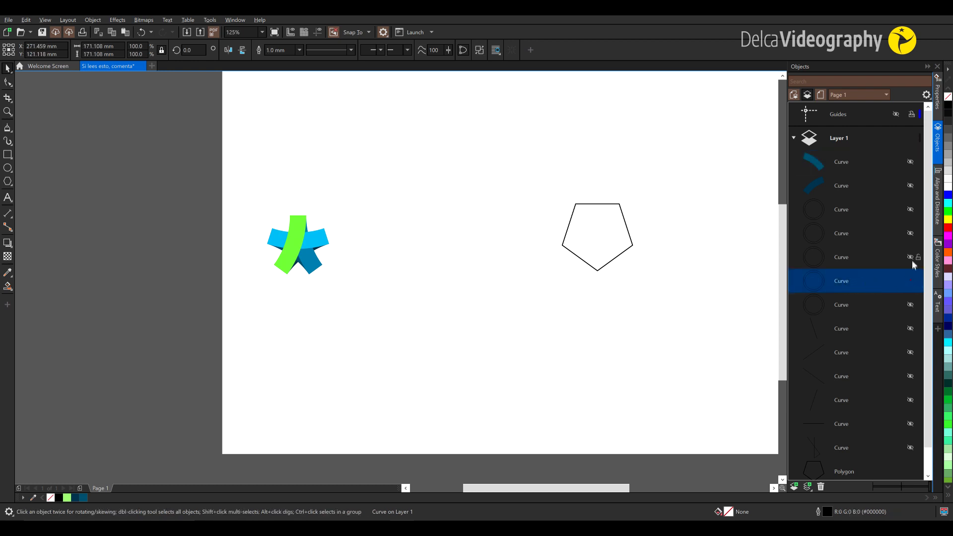
left_click(910, 257)
left_click(539, 289)
left_click_drag(547, 298, 459, 315)
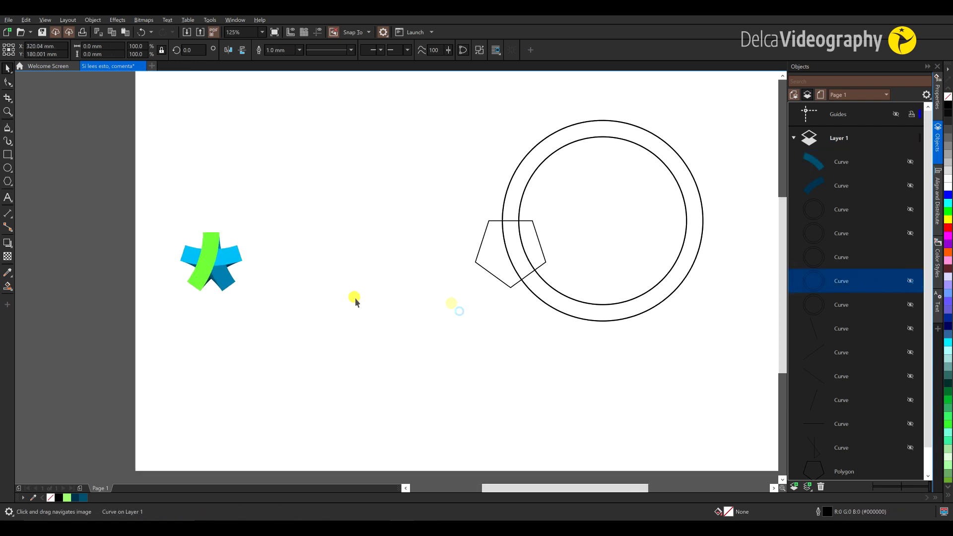
Smart Fill the overlap of the upper-right ring and pentagon, and recolor it with the logo's medium blue (#0175AB).
left_click(7, 285)
left_click(521, 254)
left_click(7, 272)
left_click(222, 274)
left_click(521, 256)
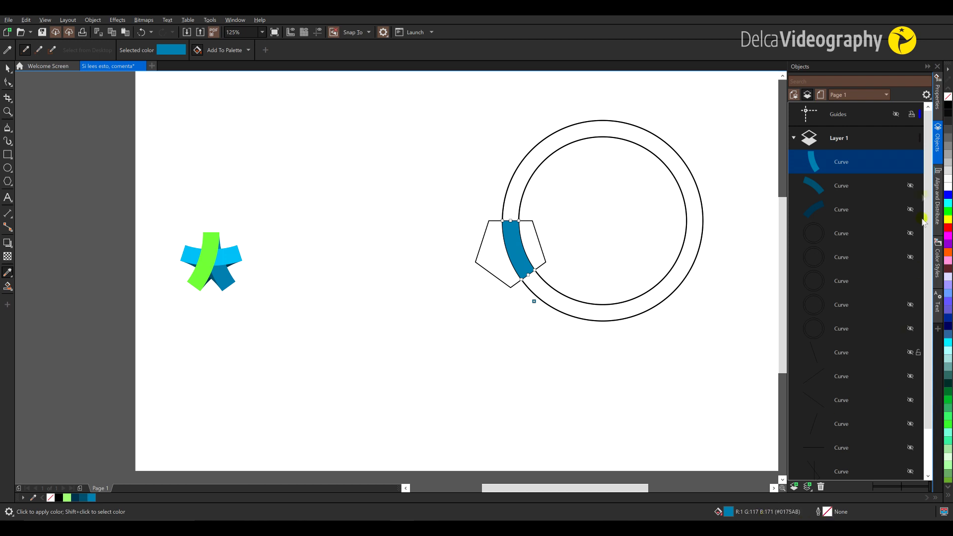
Hide the medium blue arm and the upper-right ring, and show the top ring with the pentagon.
left_click(910, 162)
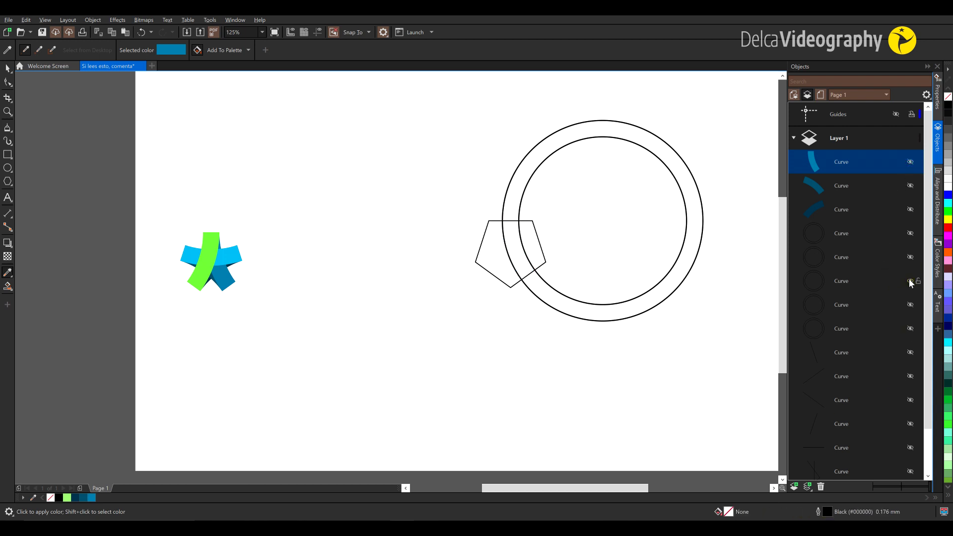
left_click(908, 257)
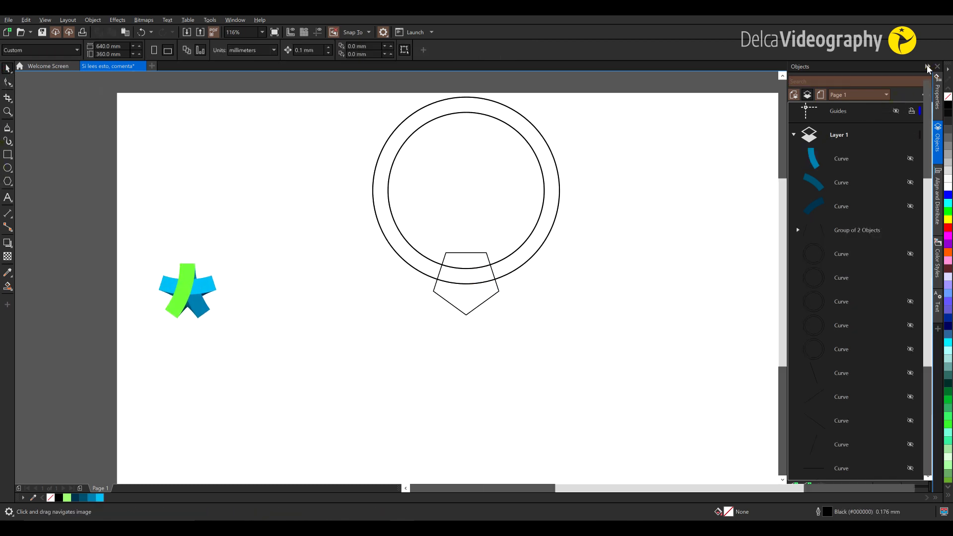
left_click(927, 67)
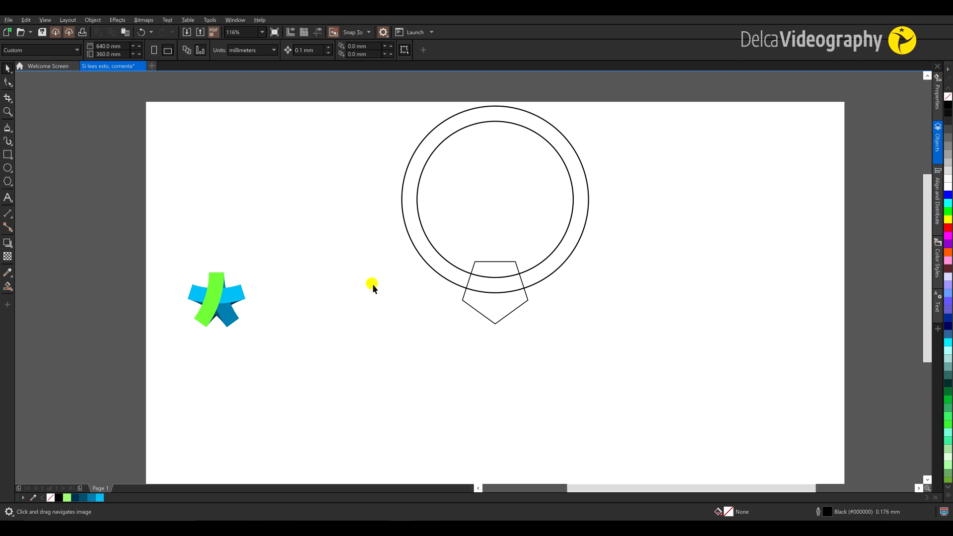
Smart Fill the overlap of the top ring and pentagon, and recolor it with the logo's light blue (#00A8E9).
left_click(8, 286)
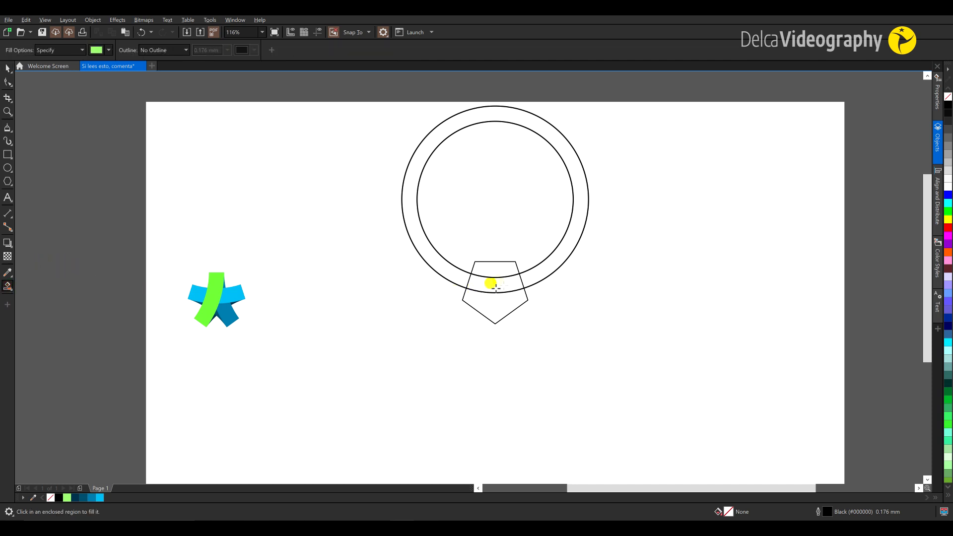
left_click(494, 282)
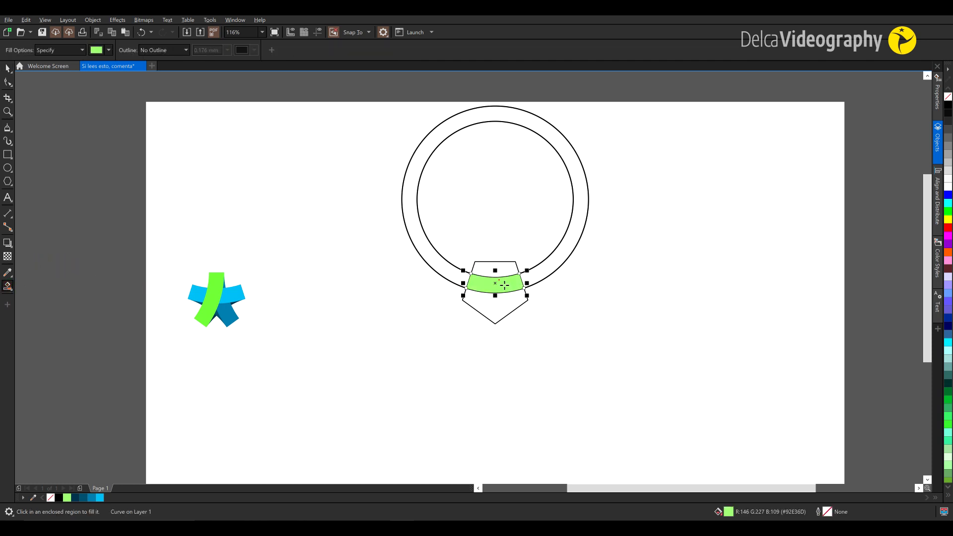
left_click(8, 272)
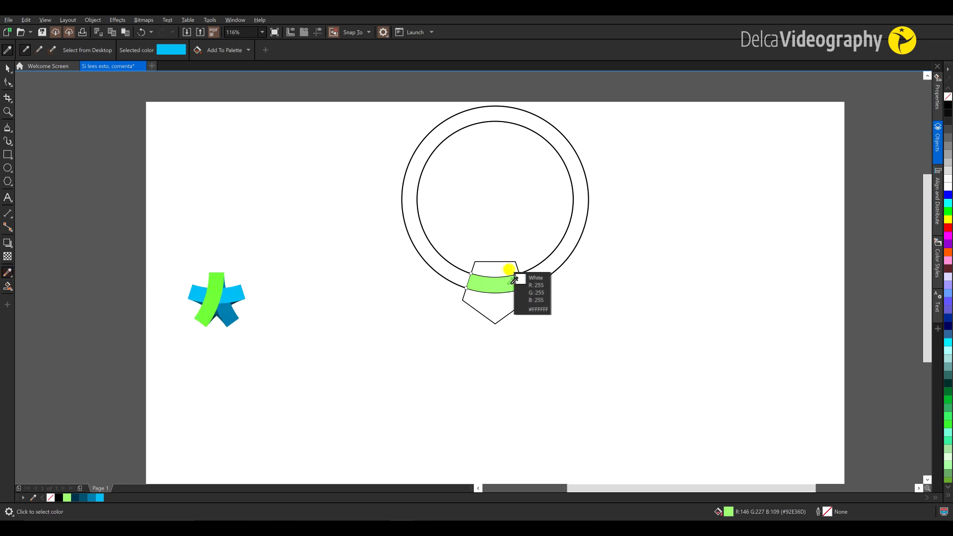
left_click(230, 308)
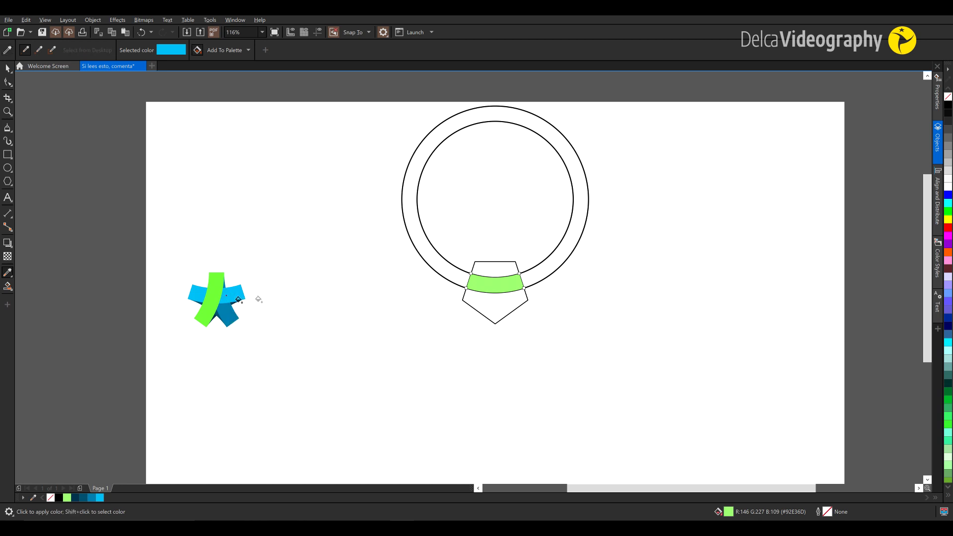
left_click(506, 286)
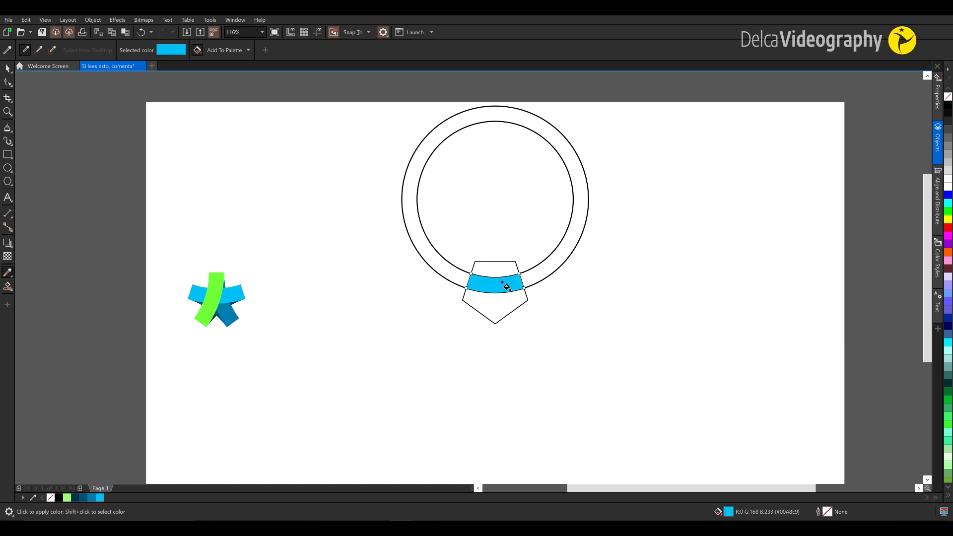
Hide the top ring and the light blue arm, and show the upper-left ring with the pentagon.
key("space")
left_click(938, 142)
left_click(437, 265)
left_click_drag(437, 265, 466, 269)
left_click(524, 243)
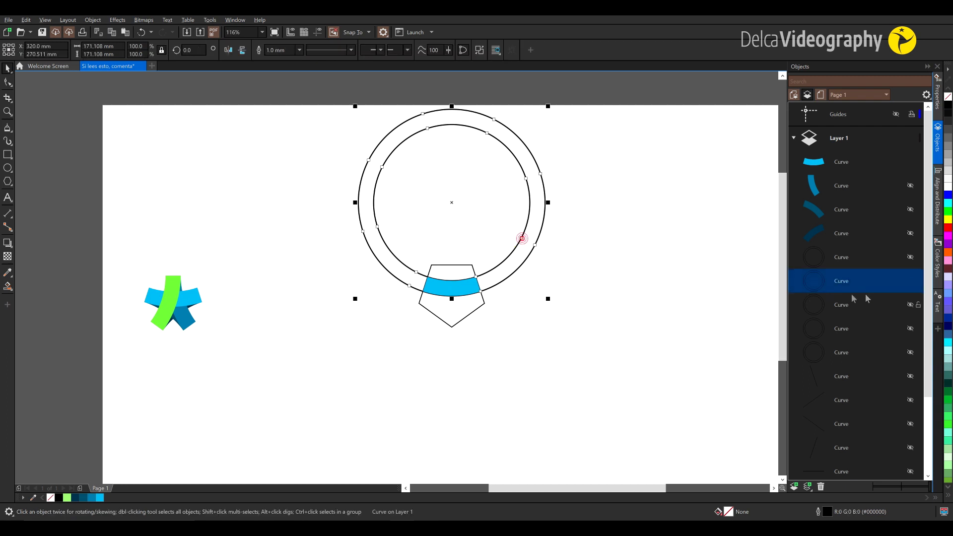
left_click(910, 280)
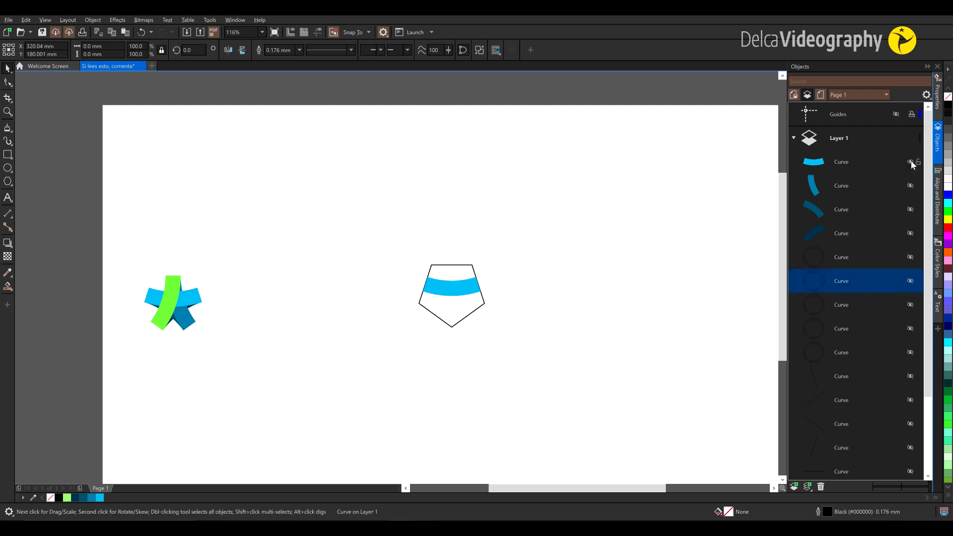
left_click(910, 161)
left_click(909, 256)
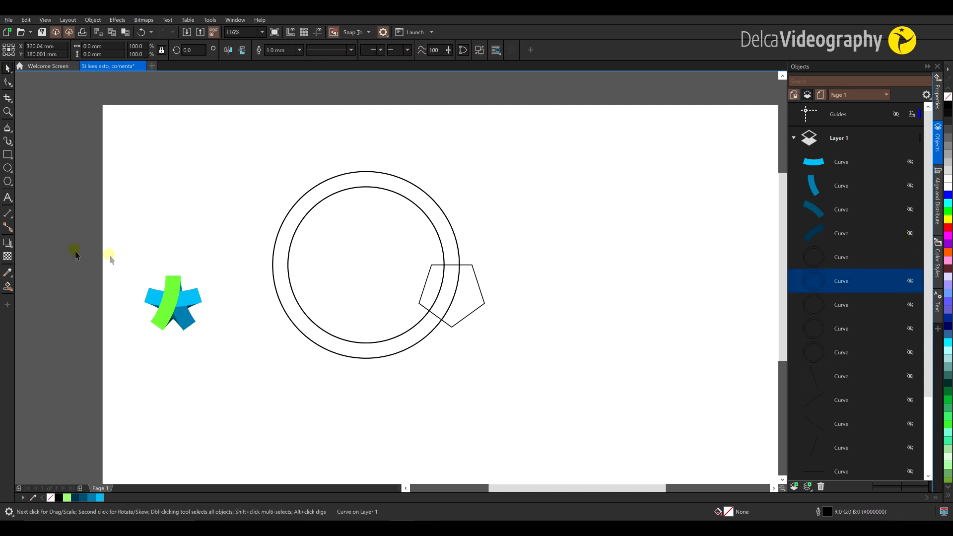
Smart Fill the overlap of the upper-left ring and pentagon in light green (#92E36D), and hide that ring.
left_click(8, 286)
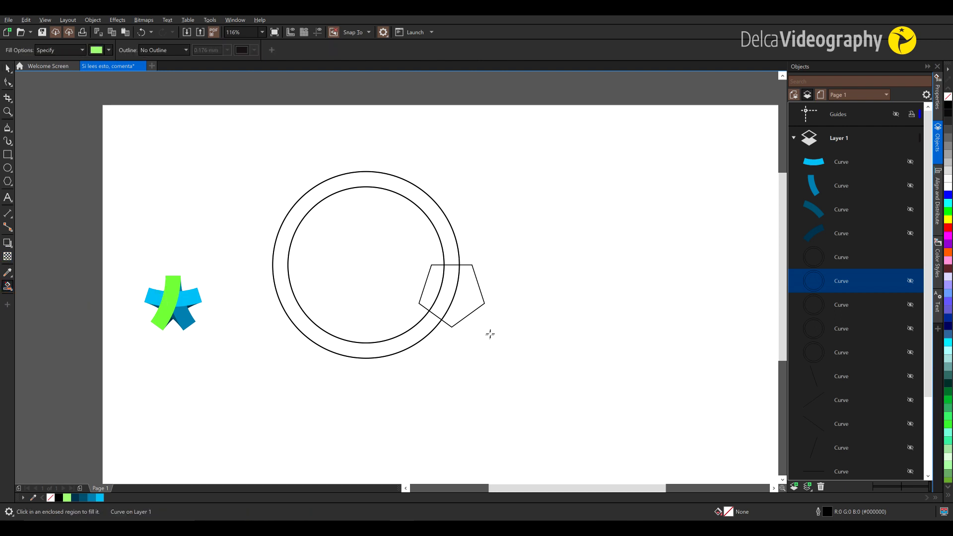
left_click(453, 291)
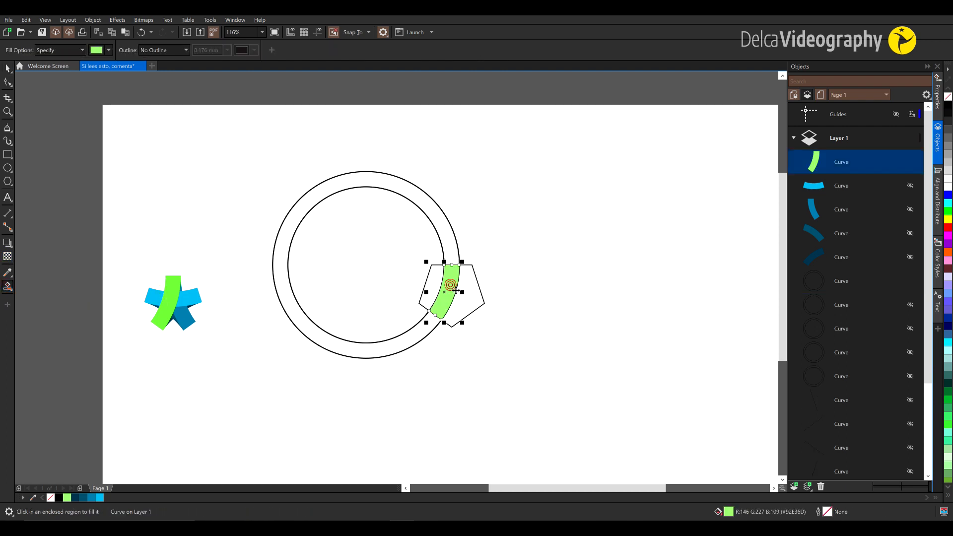
key("space")
left_click(844, 280)
left_click(910, 280)
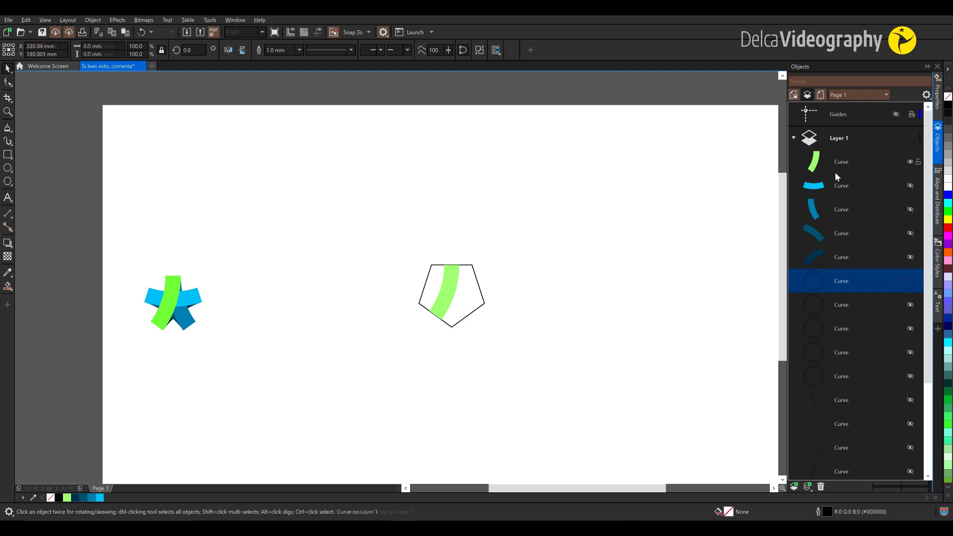
Recolor the light green arm with the bright green (#67DB3A) sampled from the reference logo.
left_click(839, 164)
left_click(8, 272)
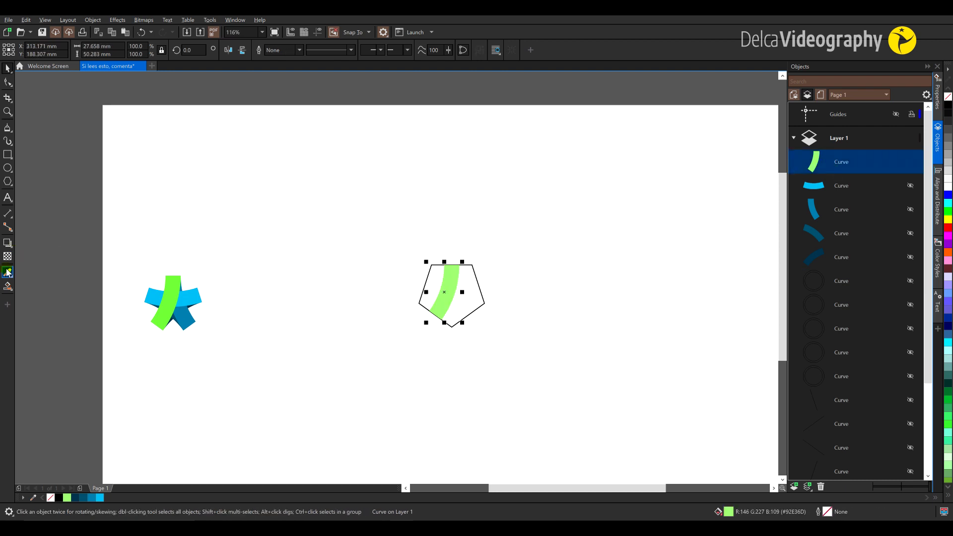
left_click(176, 306)
left_click(447, 313)
key("space")
Hide the pentagon and show the four hidden blue arms together with the green arm.
left_click(470, 286)
scroll(855, 304, "down", 1)
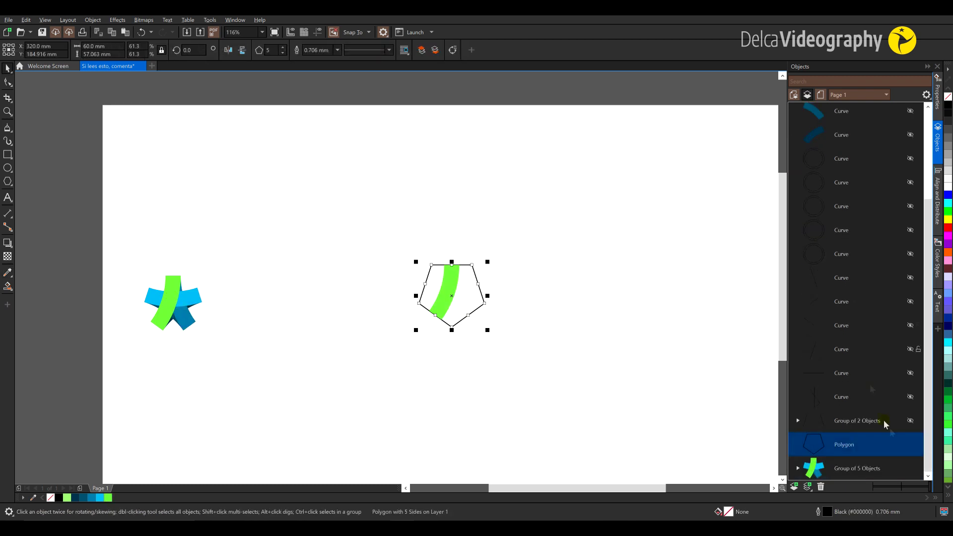
left_click(910, 444)
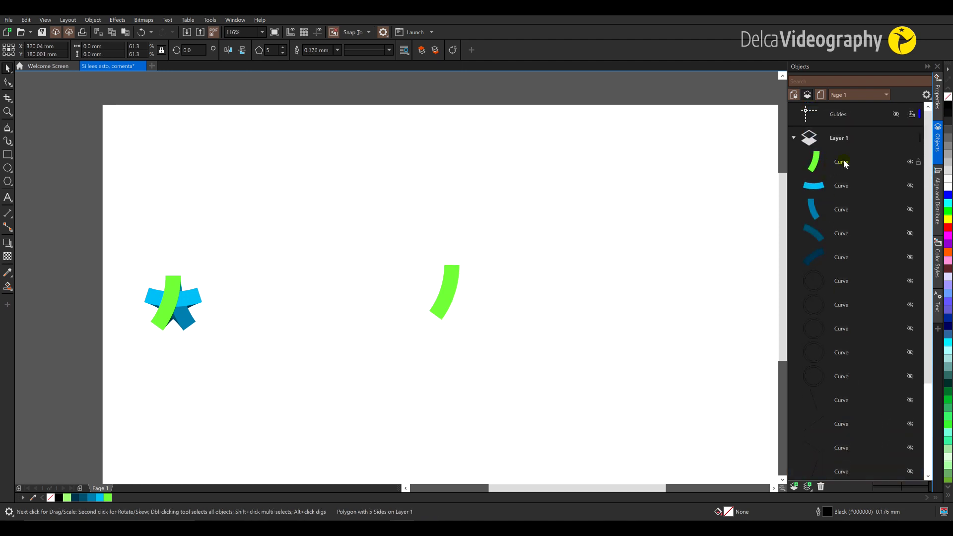
left_click(841, 184)
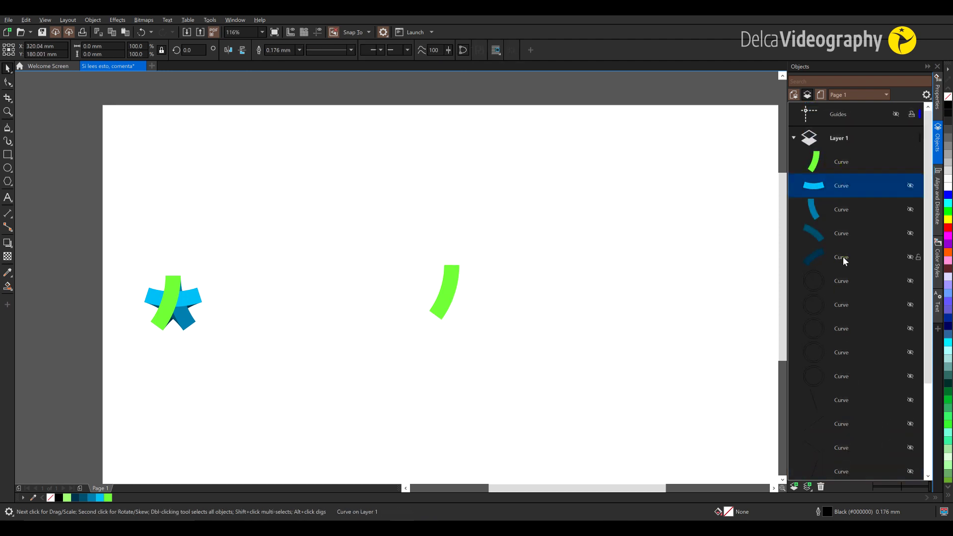
left_click(843, 257, "shift")
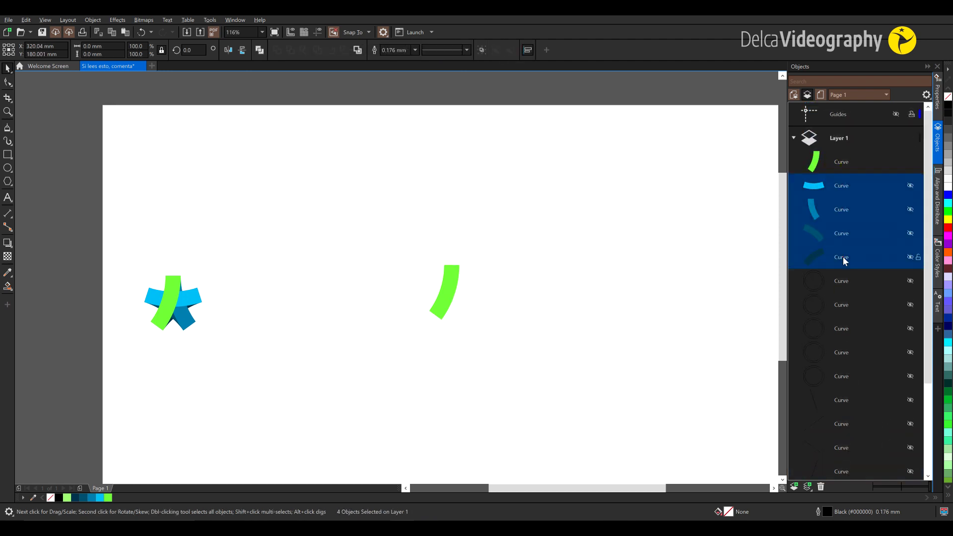
left_click(910, 185)
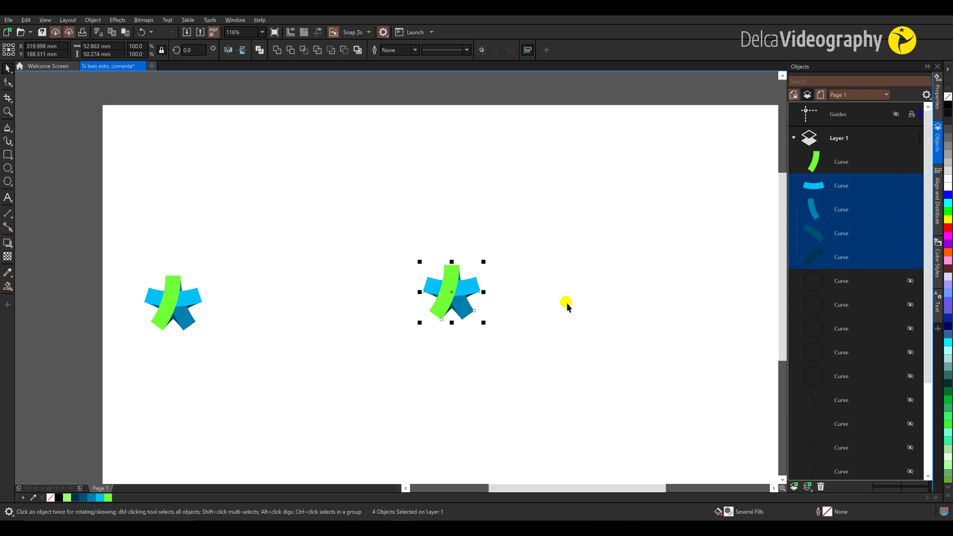
left_click(566, 304)
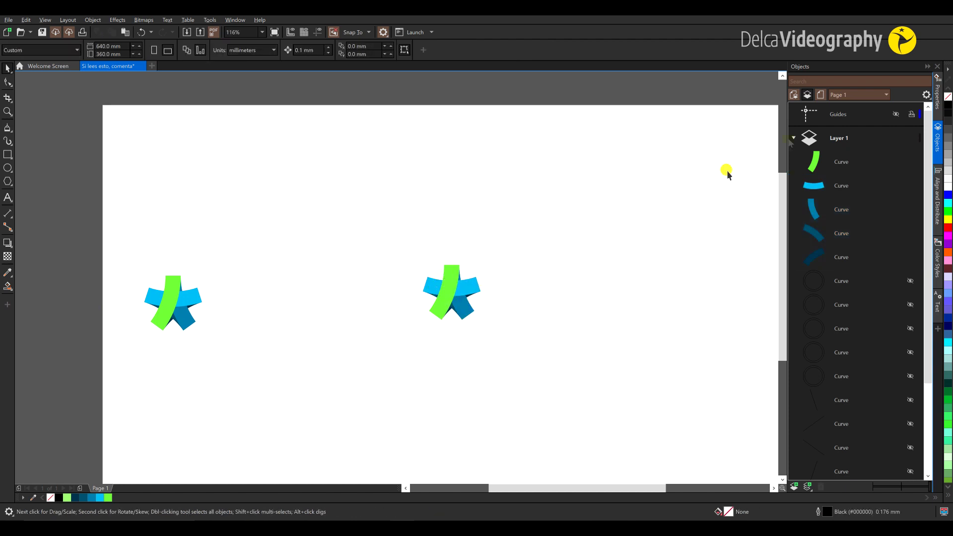
left_click(927, 66)
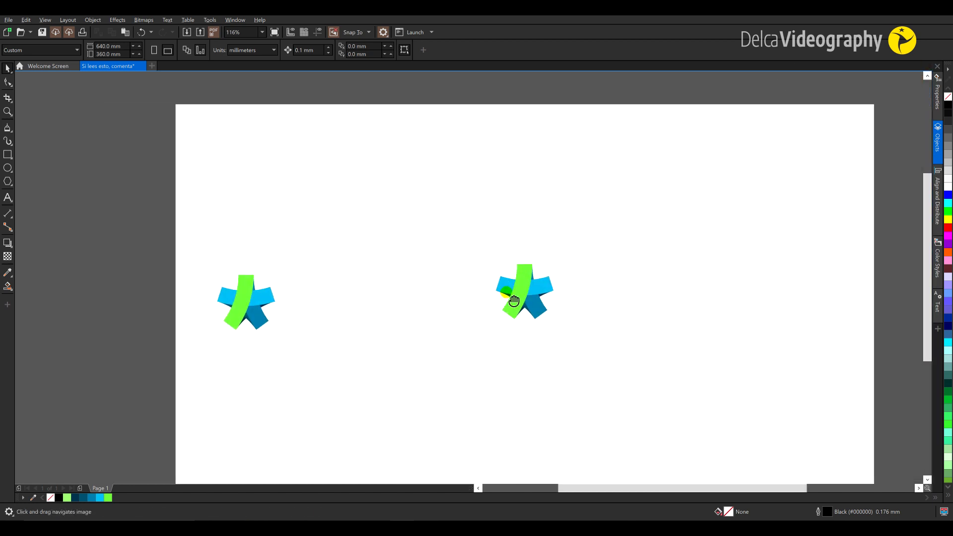
scroll(483, 283, "up", 3)
left_click(937, 142)
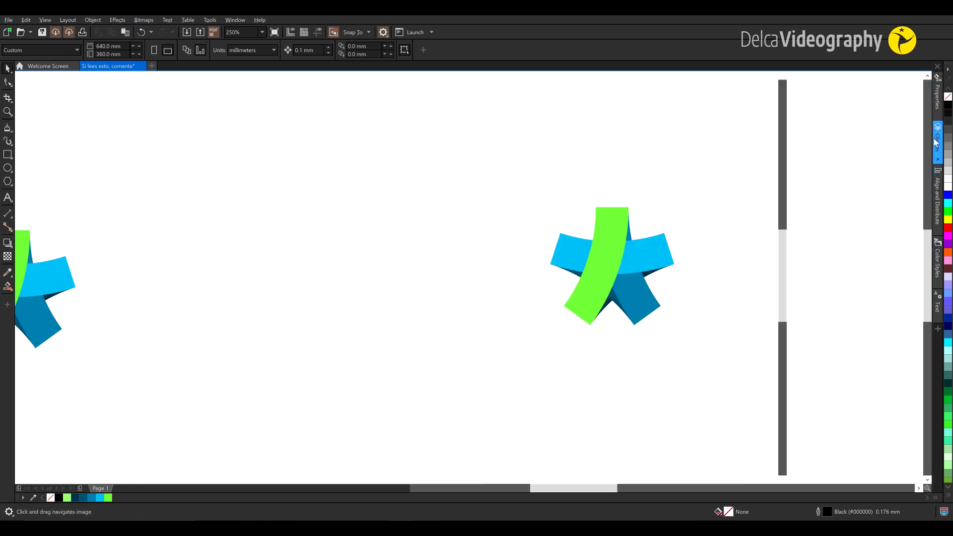
scroll(549, 283, "left", 3)
scroll(513, 284, "down", 2)
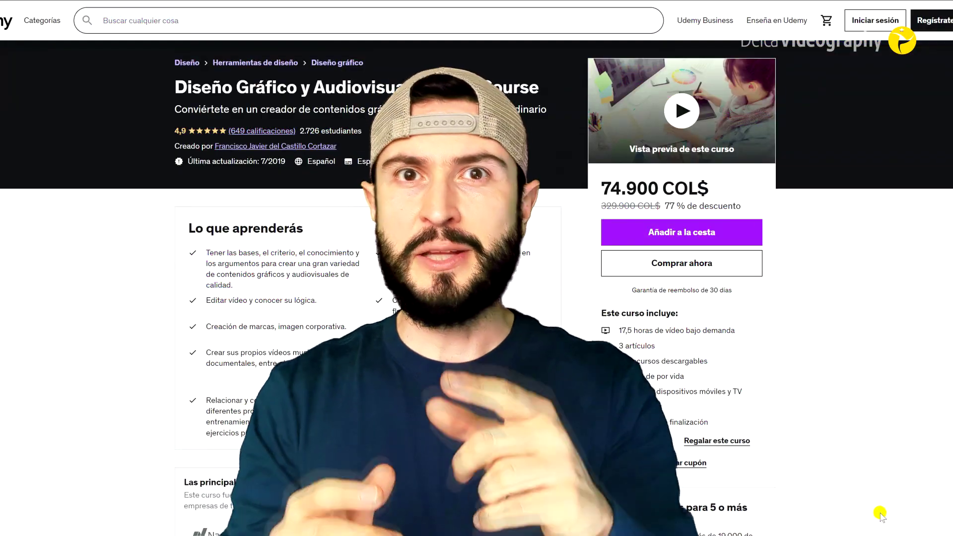
scroll(886, 531, "down", 2)
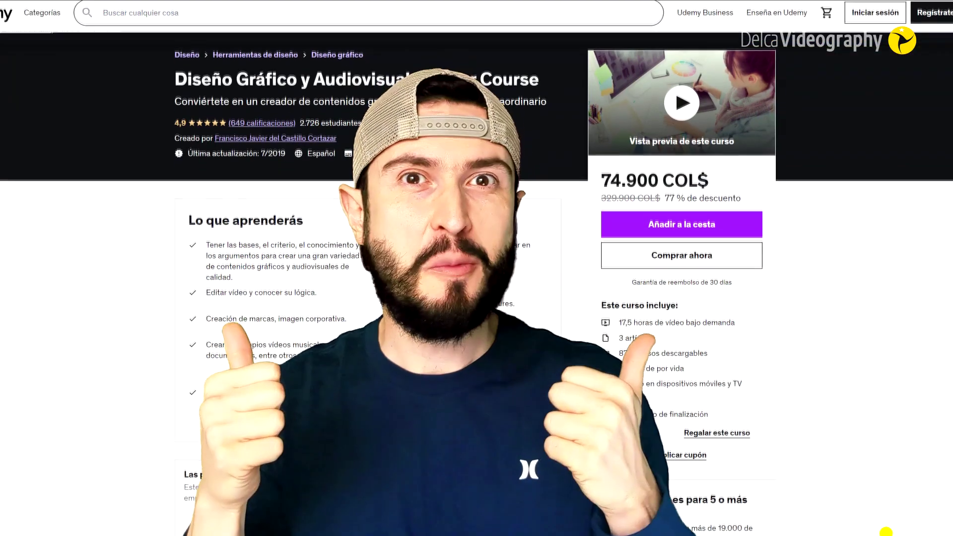
scroll(886, 532, "down", 2)
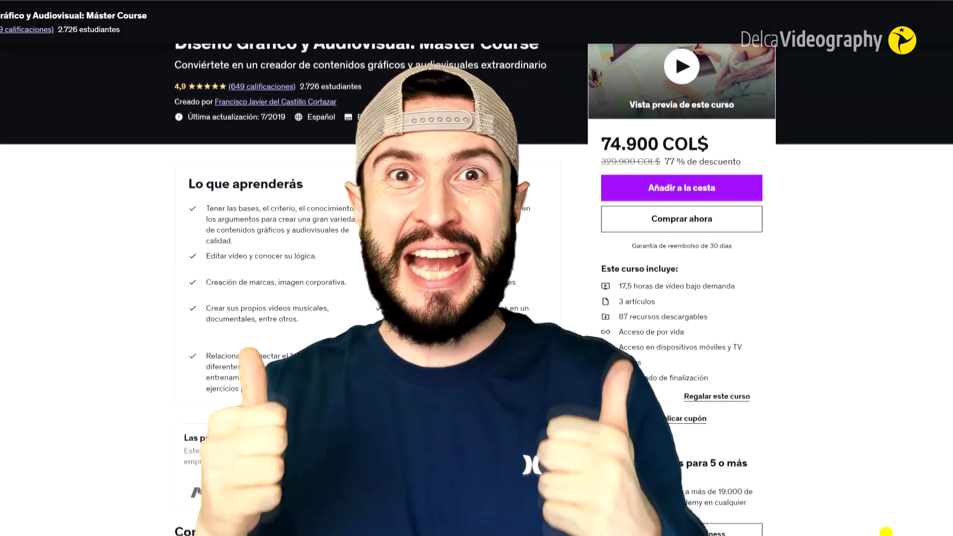
scroll(886, 532, "down", 2)
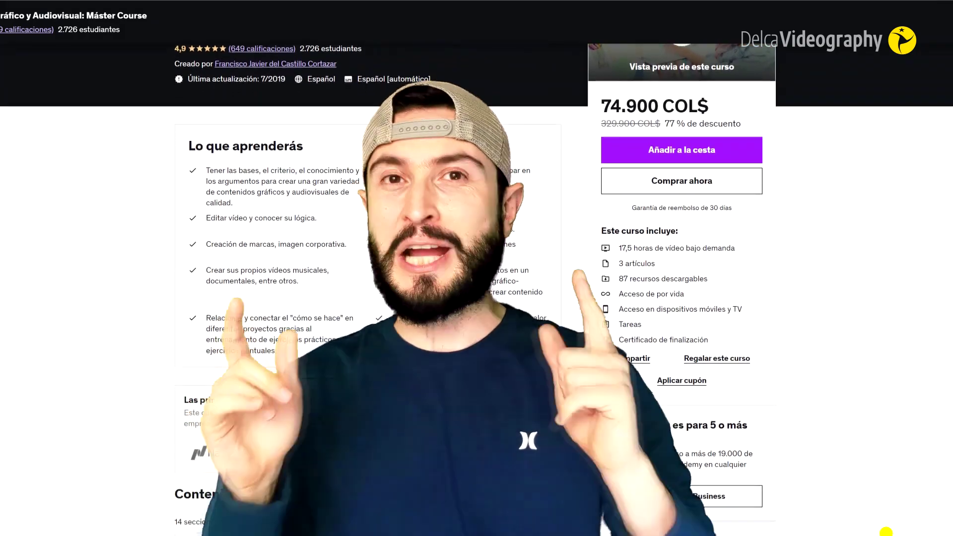
scroll(886, 532, "down", 2)
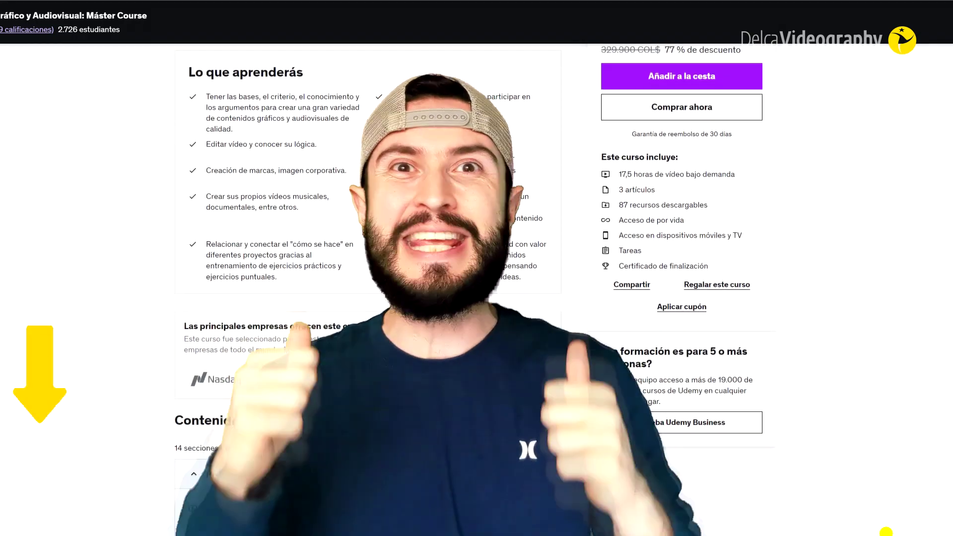
scroll(886, 532, "down", 2)
scroll(885, 531, "down", 1)
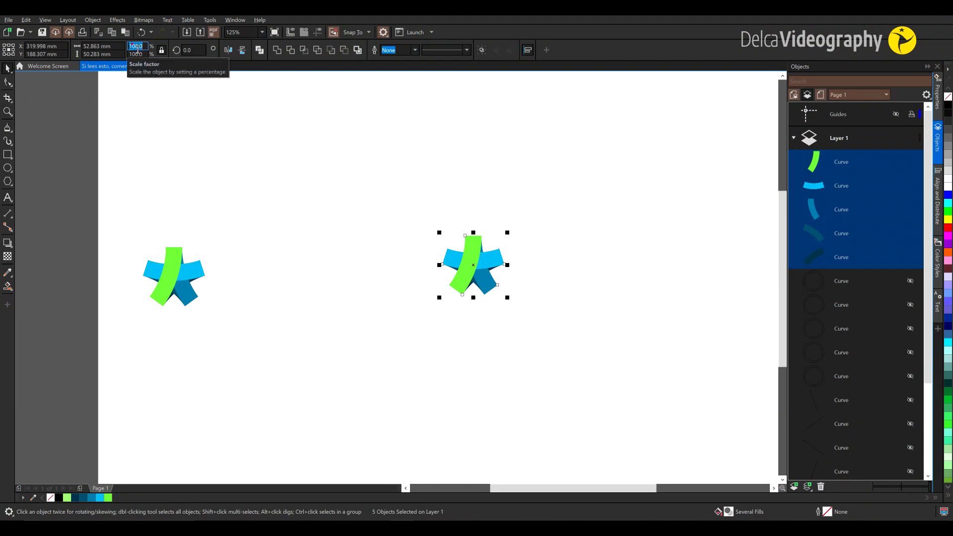
Scale the five arms of the star up to 400% in two enlargements and move the star slightly to the right.
key("Return")
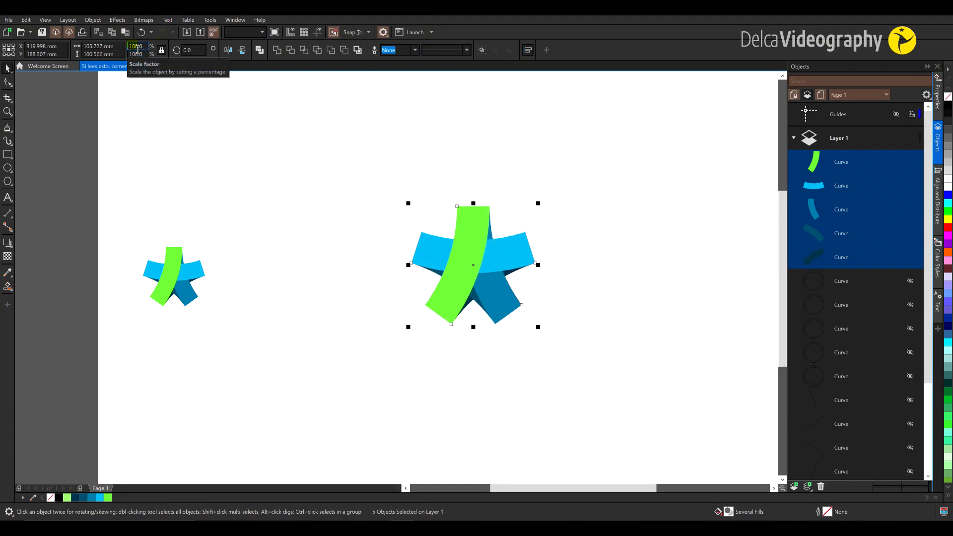
double_click(134, 45)
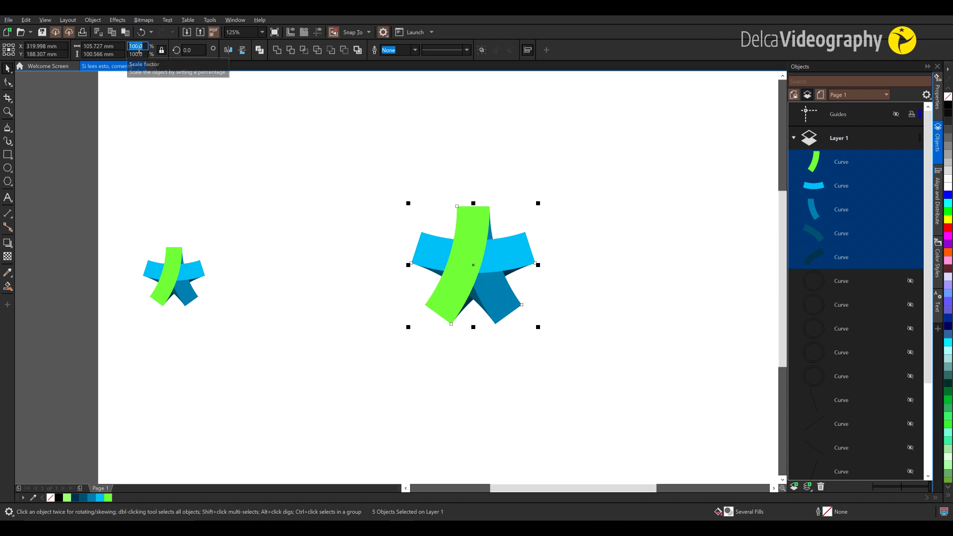
key("Return")
left_click_drag(445, 251, 464, 252)
scroll(583, 288, "down", 2)
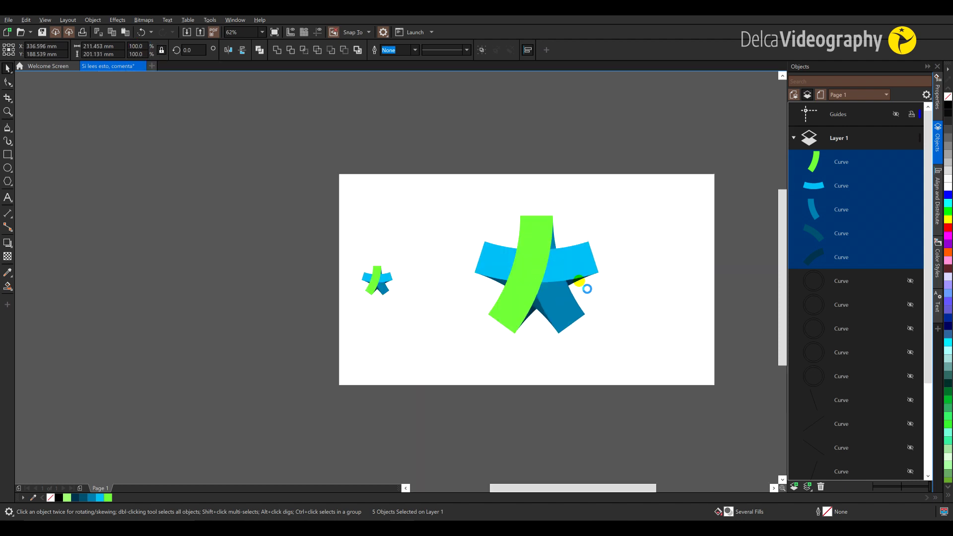
scroll(572, 285, "up", 2)
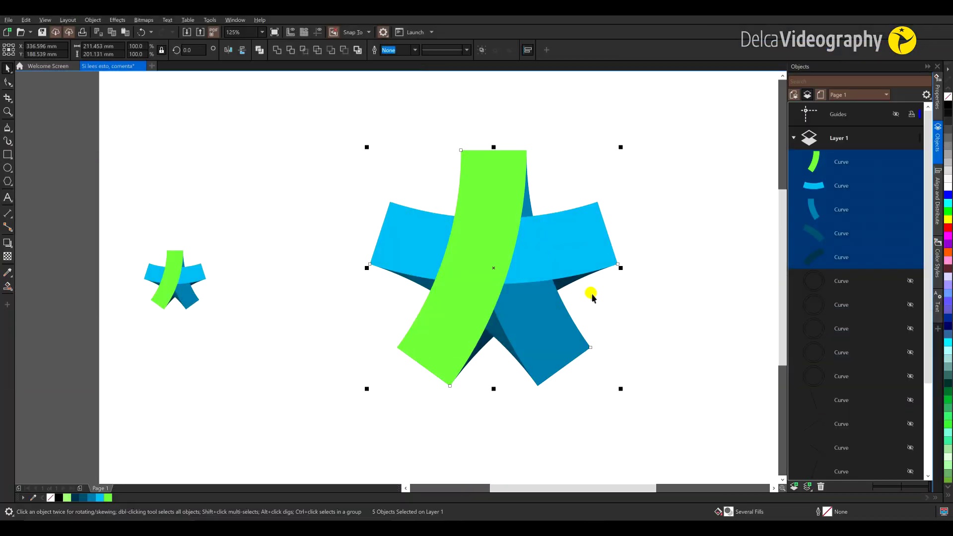
Apply a linear fountain fill to the green arm from its lower end to its upper end, ending in Chartreuse (#99FF00).
left_click(589, 294)
left_click(472, 247)
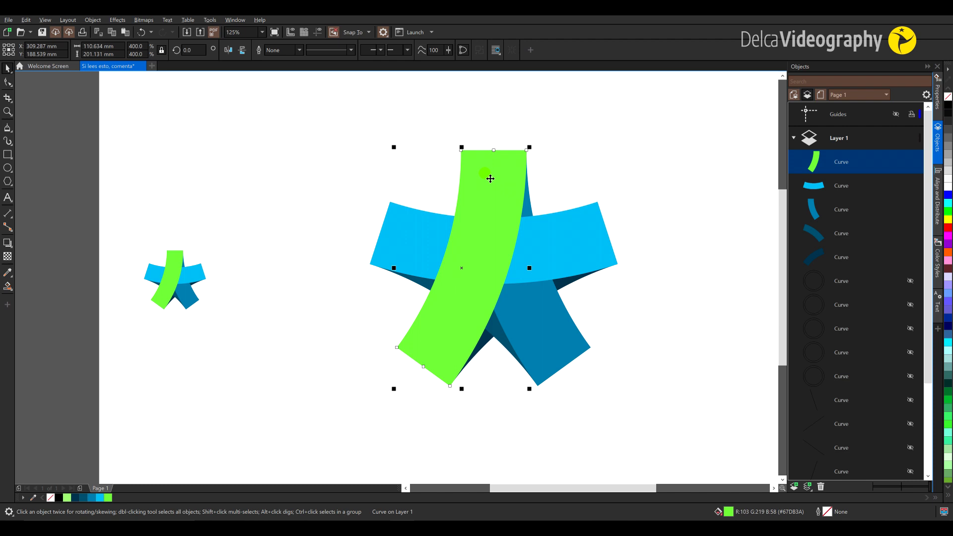
left_click(8, 290)
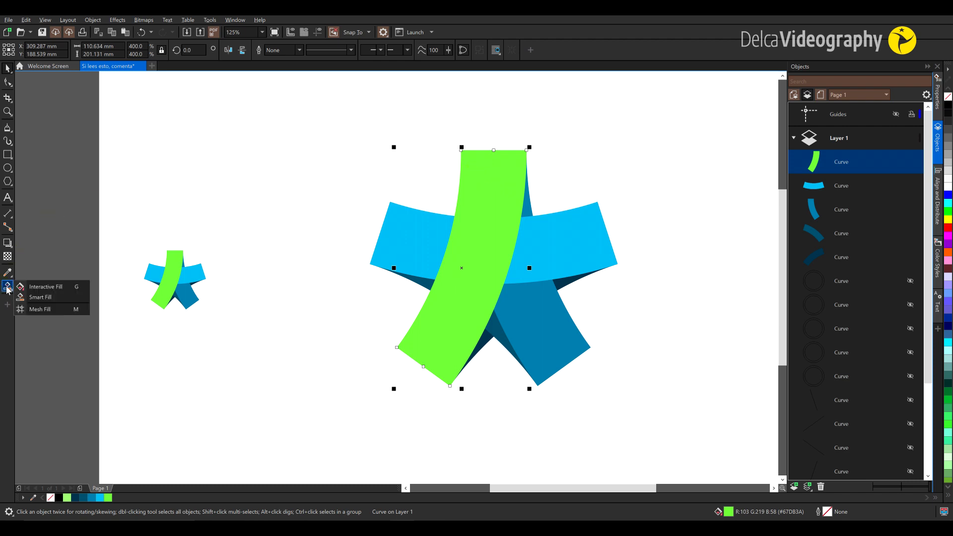
left_click(55, 288)
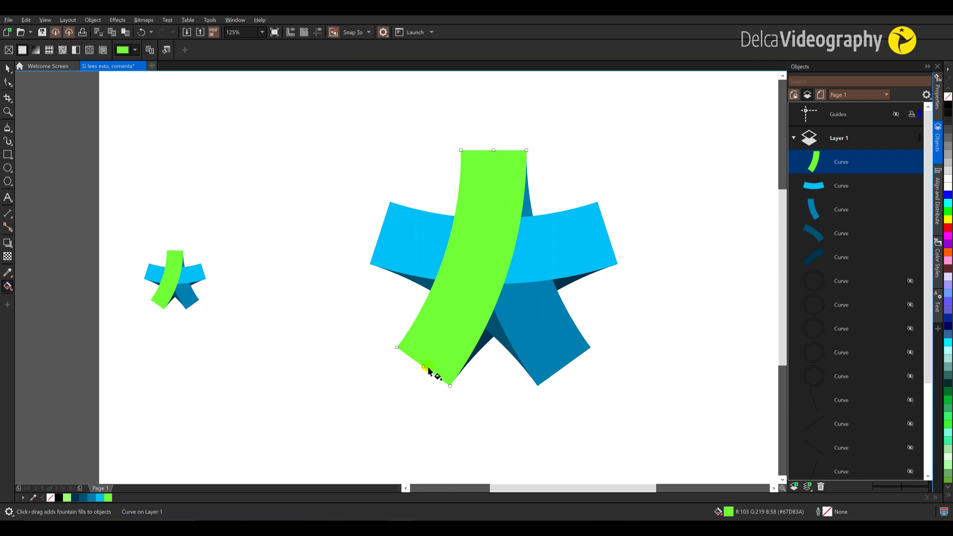
left_click_drag(426, 366, 496, 162)
scroll(949, 283, "down", 5)
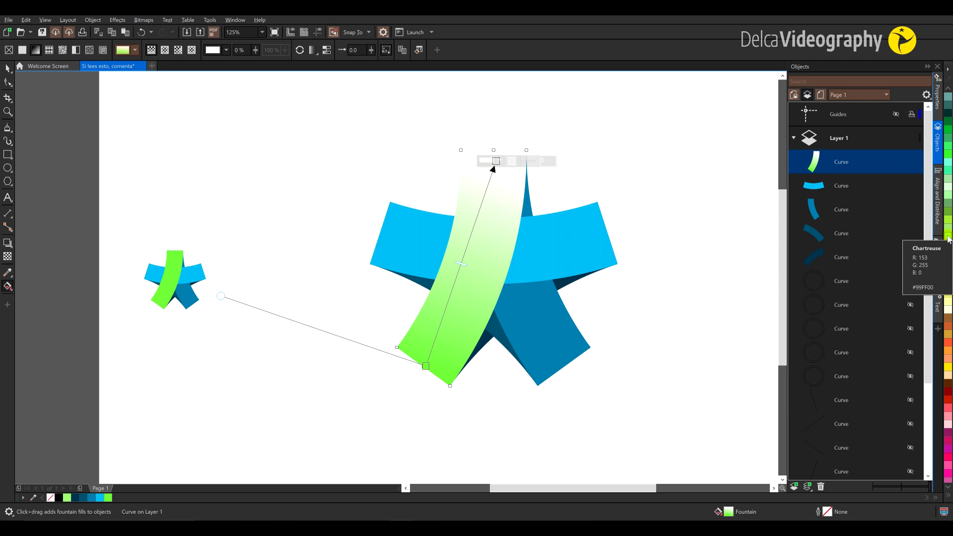
left_click_drag(949, 240, 504, 169)
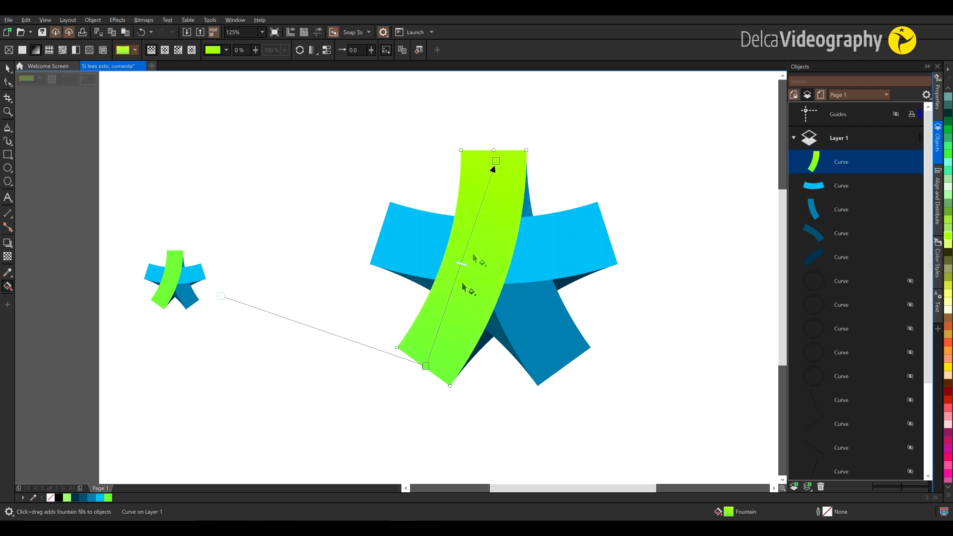
Apply a horizontal linear fountain fill to the light blue arm from its right end, ending in cyan at its left end.
left_click(566, 247)
left_click_drag(606, 236, 378, 235)
scroll(948, 217, "up", 3)
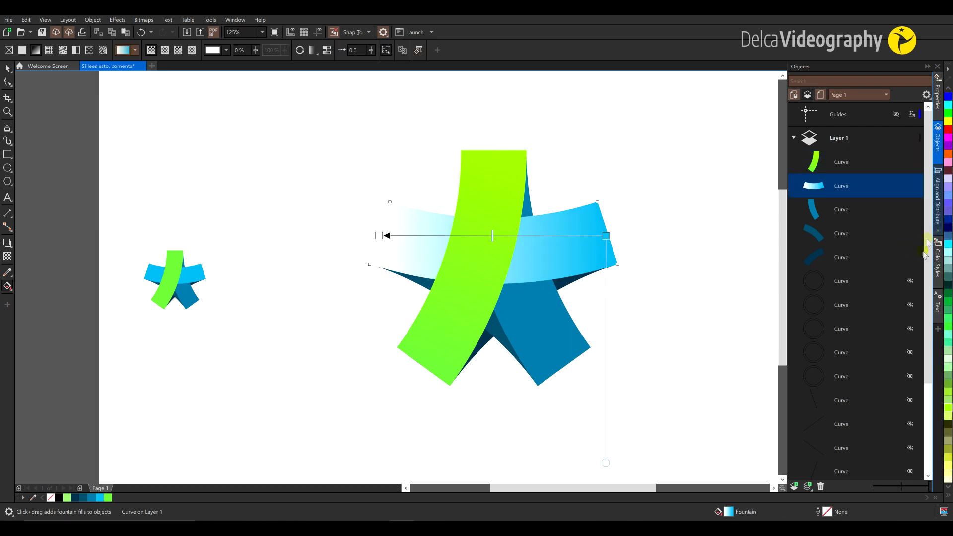
left_click_drag(947, 244, 395, 236)
Apply a linear fountain fill to the medium blue arm from its lower end upward, ending in dark navy blue.
left_click(554, 344)
left_click_drag(559, 369, 506, 157)
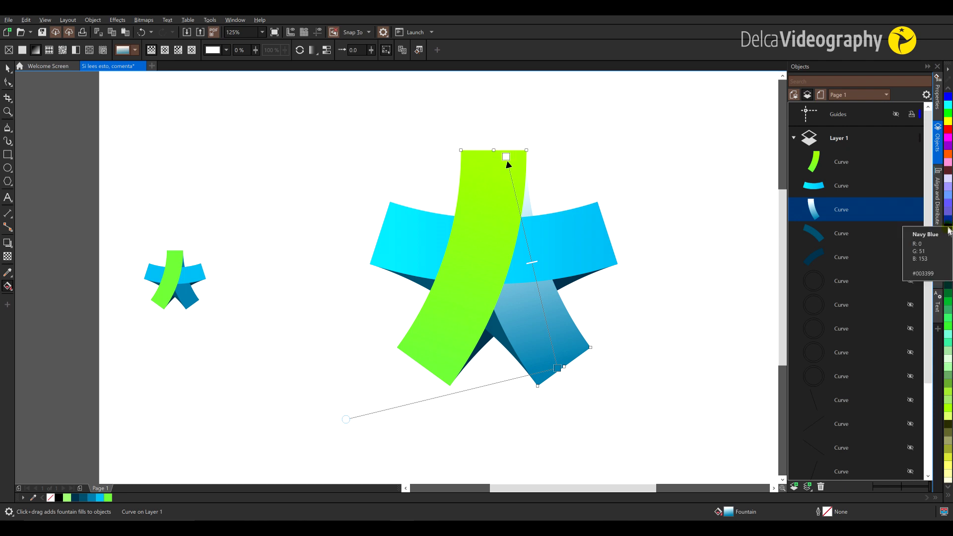
left_click_drag(509, 164, 506, 155)
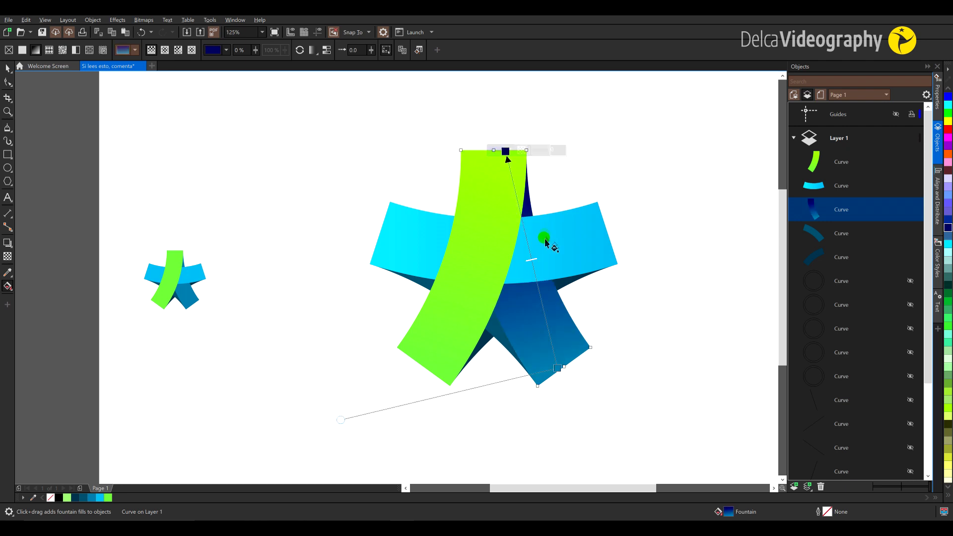
left_click(630, 312)
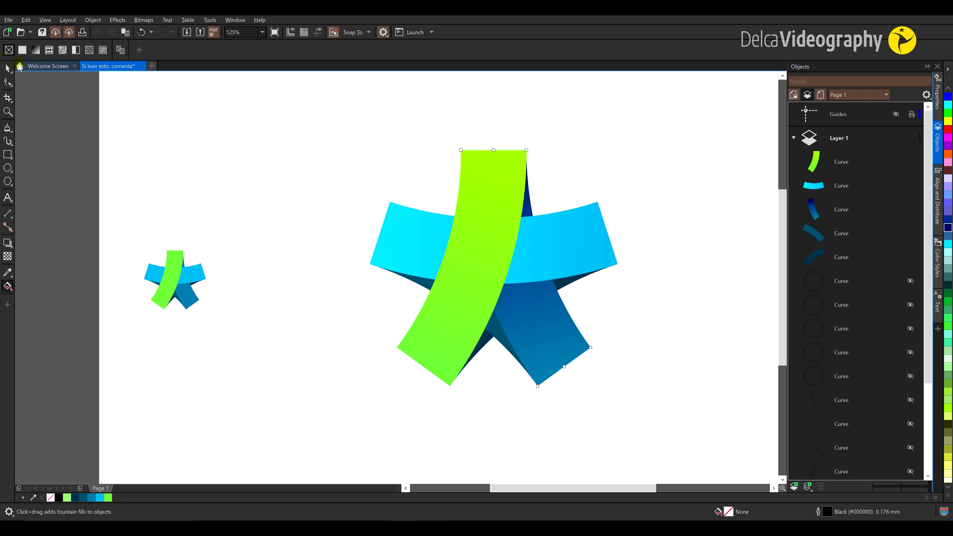
Add a drop shadow to the green arm, offset about 4.8 mm right and 1.5 mm down, with opacity 35.
left_click(466, 195)
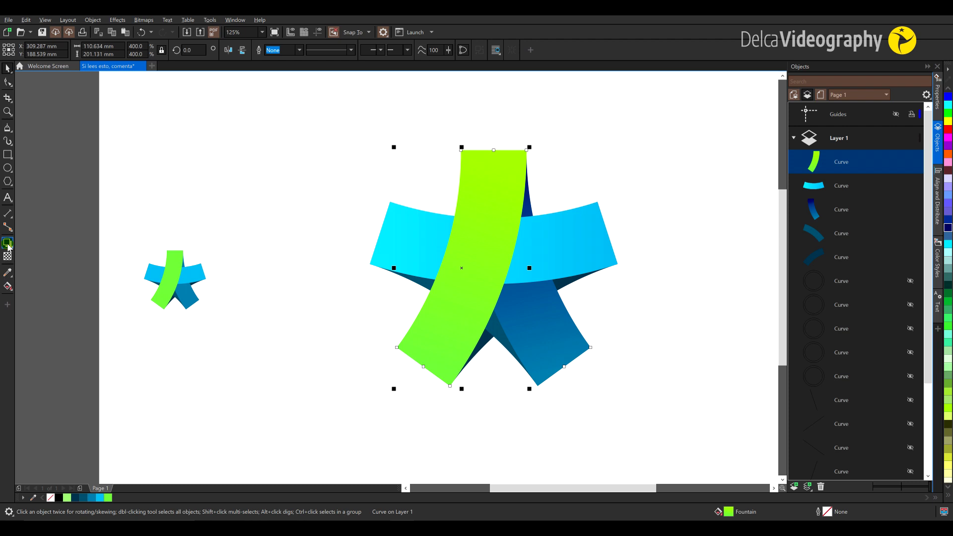
left_click(7, 243)
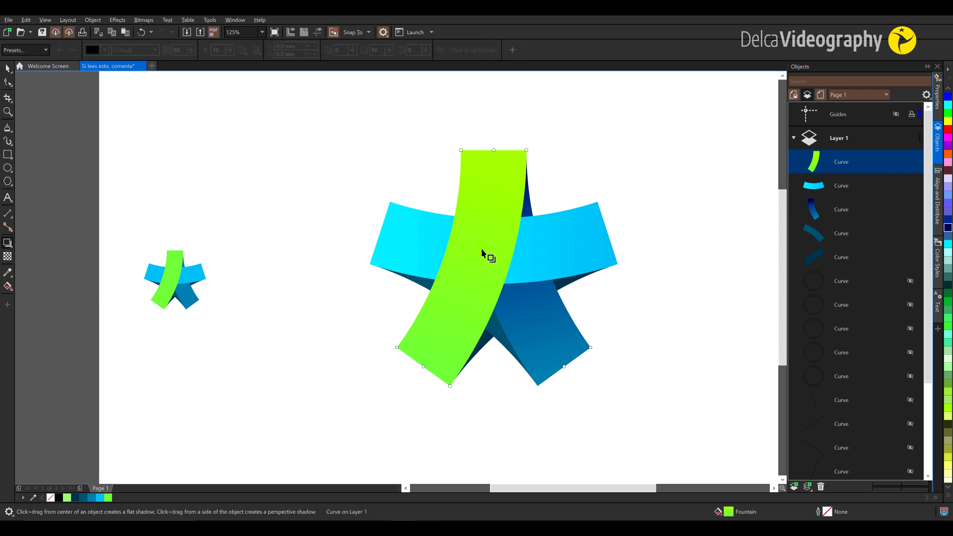
left_click_drag(505, 275, 534, 293)
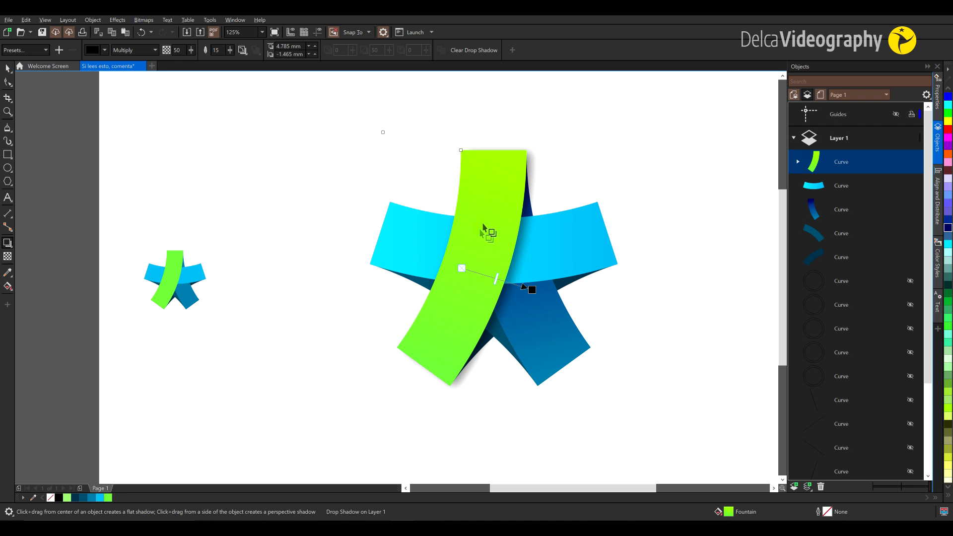
left_click(187, 54)
type("35")
key("Return")
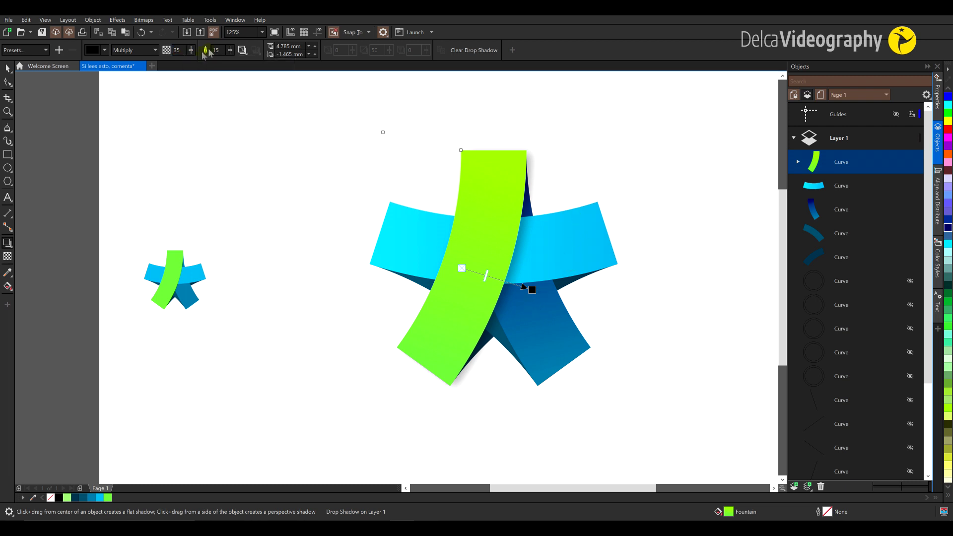
Break the green arm's drop shadow apart into a separate object.
key("space")
right_click(537, 152)
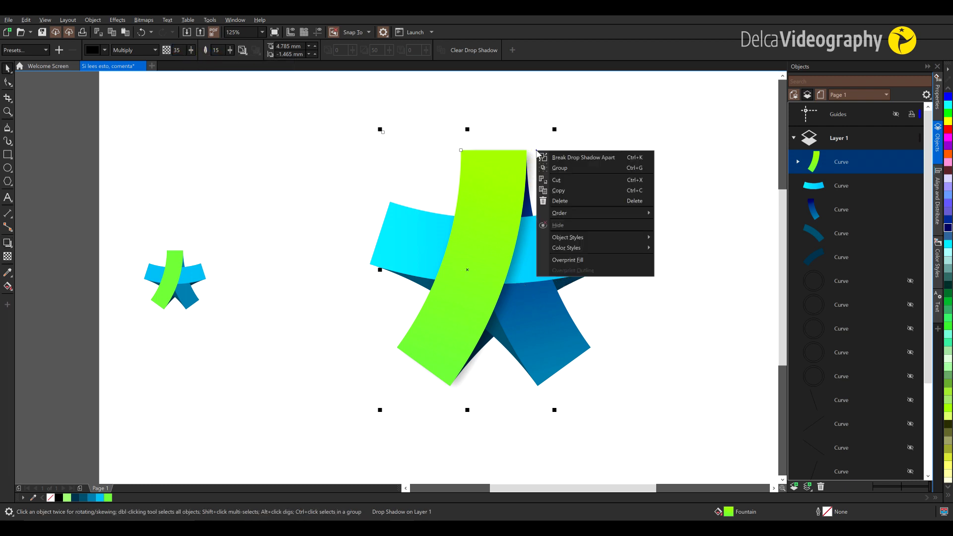
left_click(623, 157)
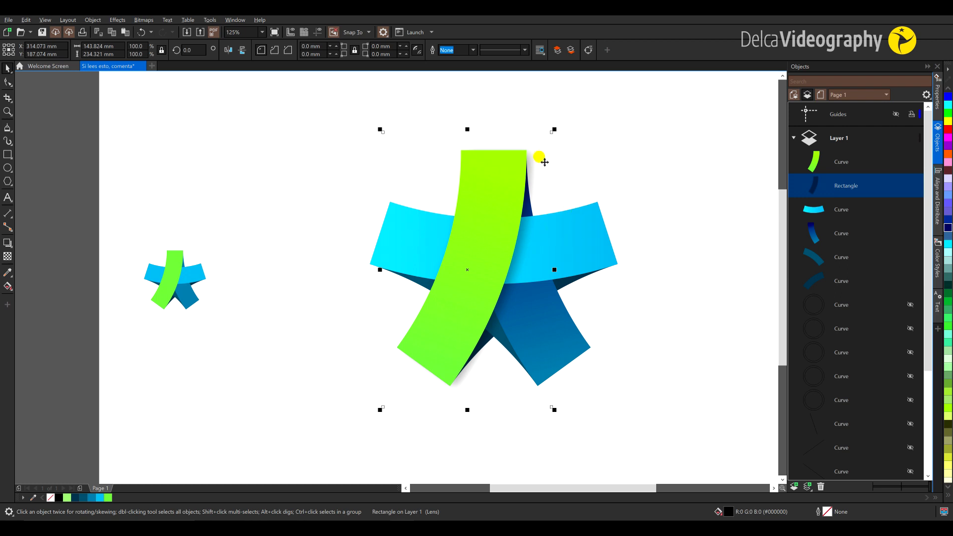
Copy the green arm's separated shadow and PowerClip it inside the light blue arm.
right_click(535, 150)
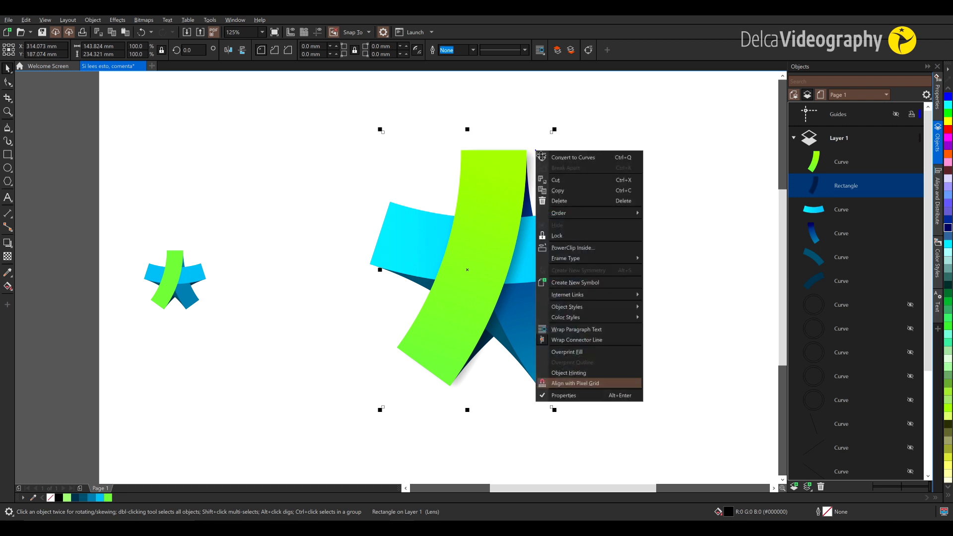
left_click(557, 235)
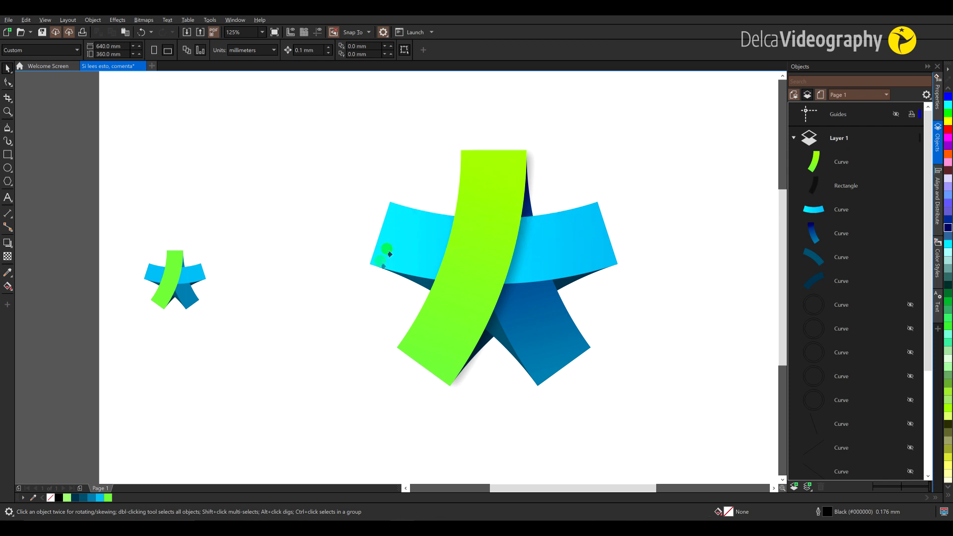
left_click(556, 238)
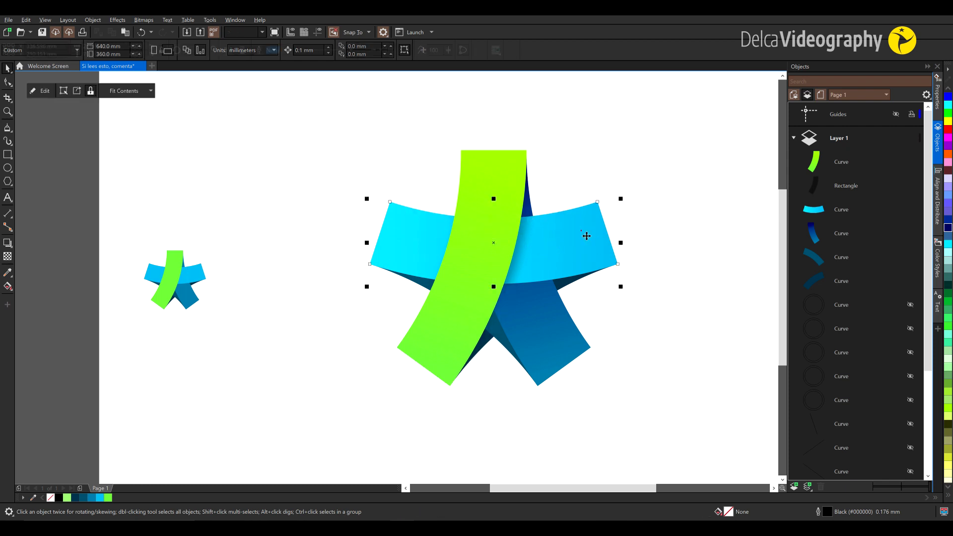
left_click(533, 208)
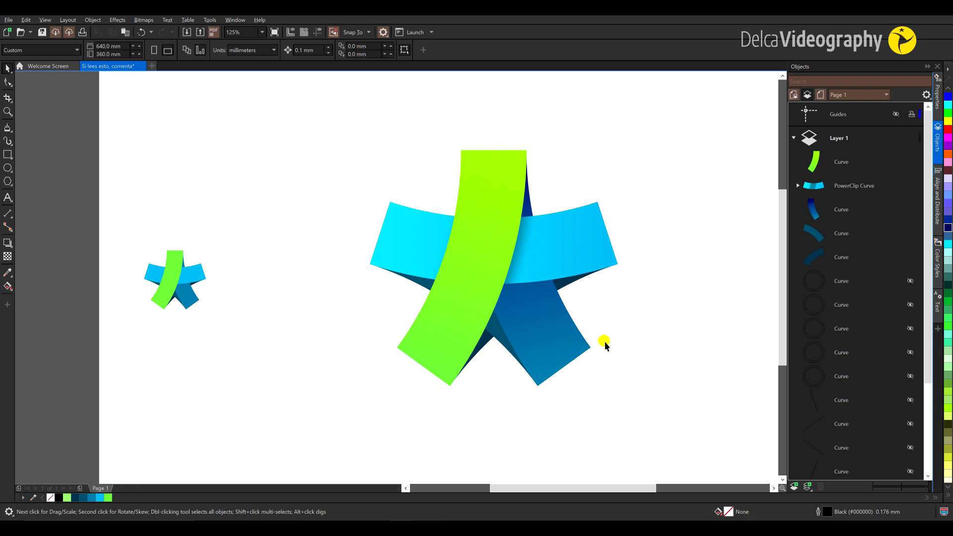
Paste a copy of the green arm's shadow and send it to the back of the page.
key("ctrl+z")
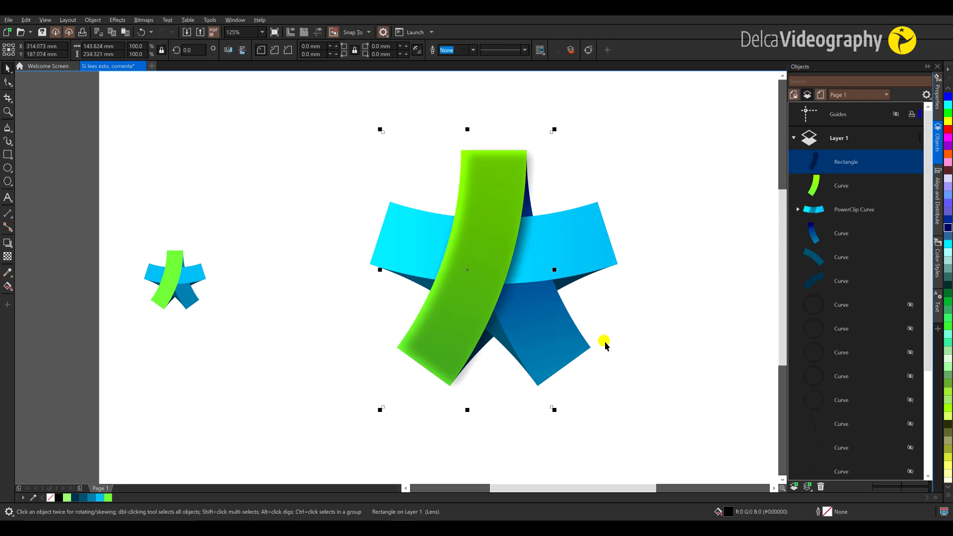
right_click(537, 152)
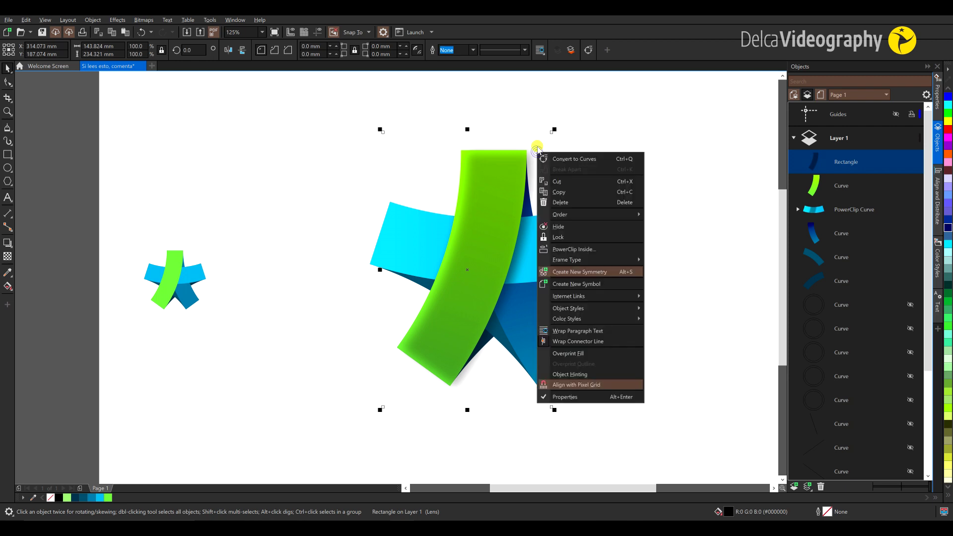
key("Escape")
right_click(535, 159)
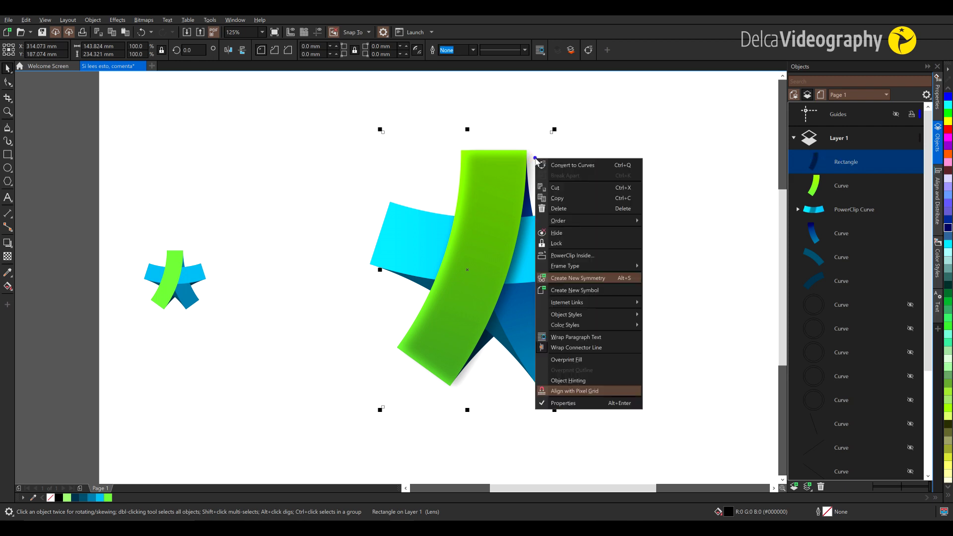
left_click(568, 221)
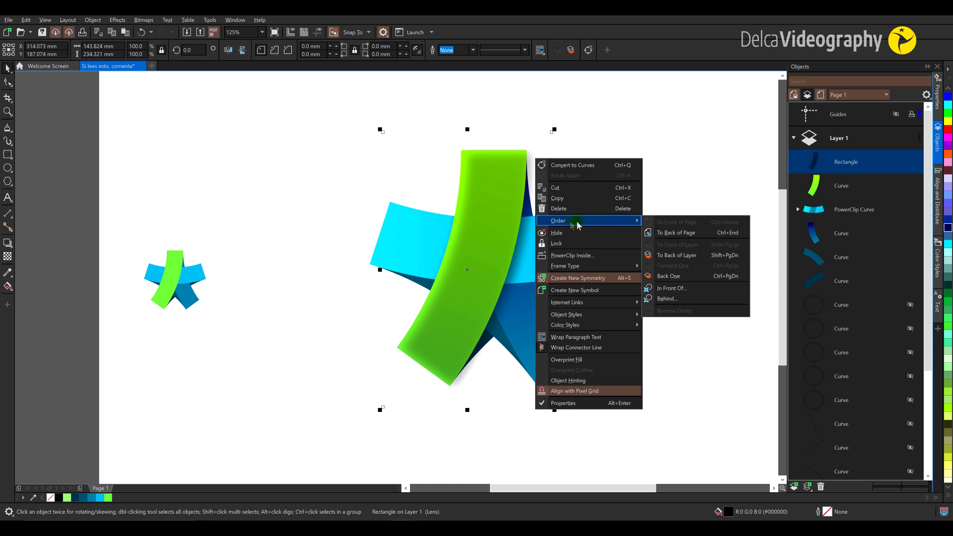
left_click(670, 234)
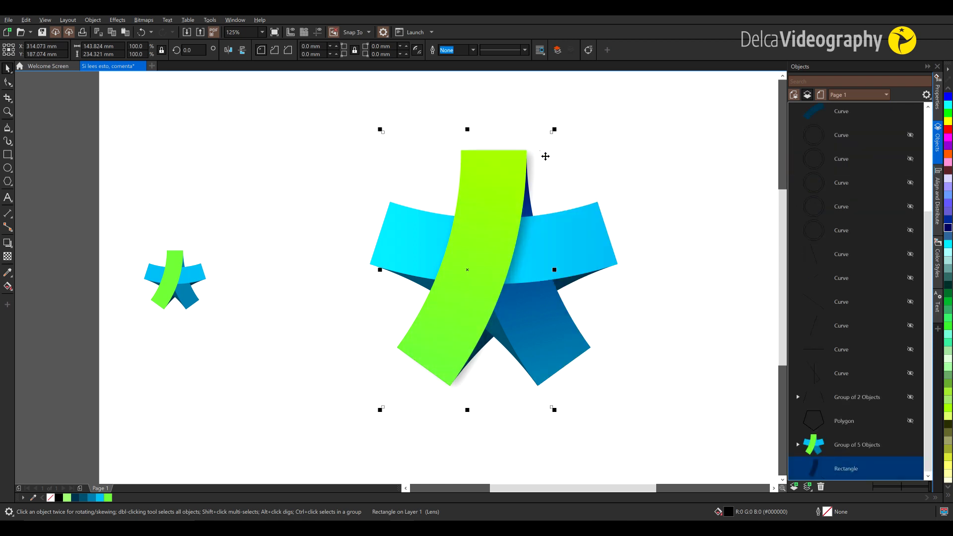
PowerClip the pasted green arm shadow inside the medium blue arm.
right_click(542, 152)
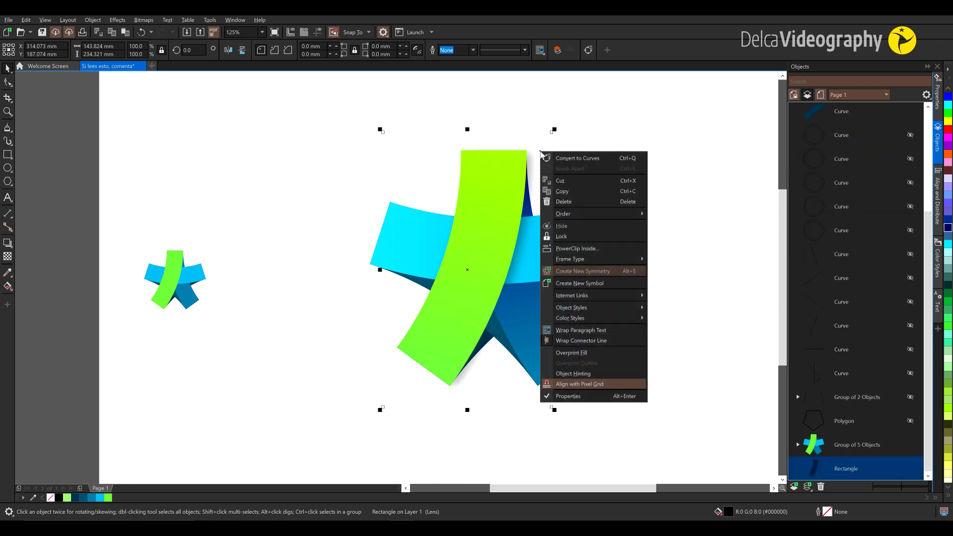
left_click(582, 248)
left_click(561, 339)
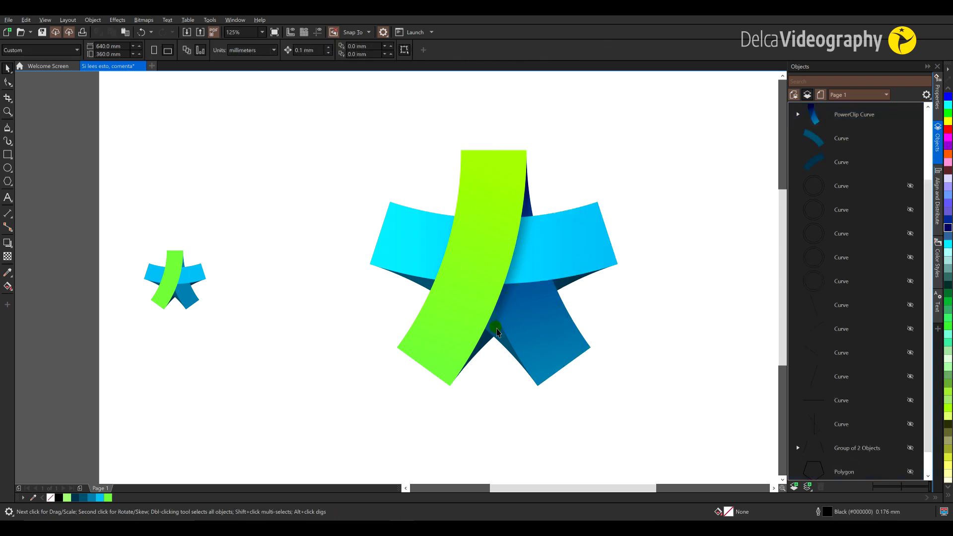
Add a drop shadow to the light blue arm, offset about 0.6 mm right and 4.8 mm down, with opacity 50.
left_click(545, 233)
left_click(42, 238)
left_click_drag(509, 241, 506, 296)
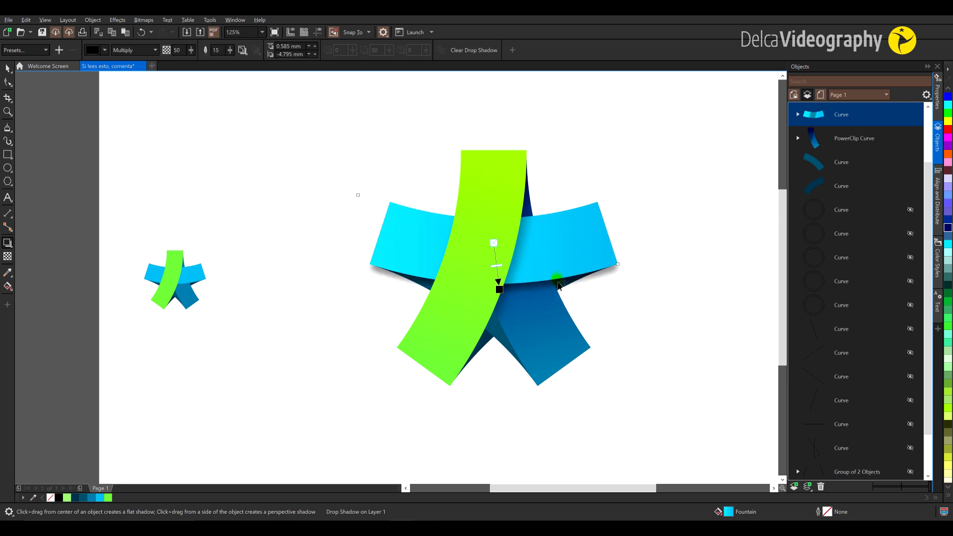
Break the light blue arm's drop shadow apart and select only the separated shadow.
key("space")
right_click(616, 274)
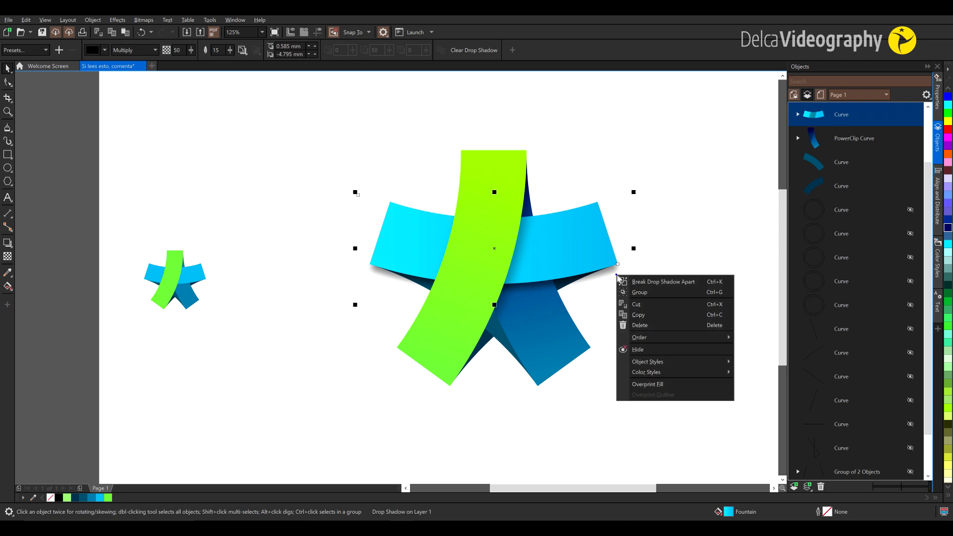
left_click(647, 281)
right_click(619, 273)
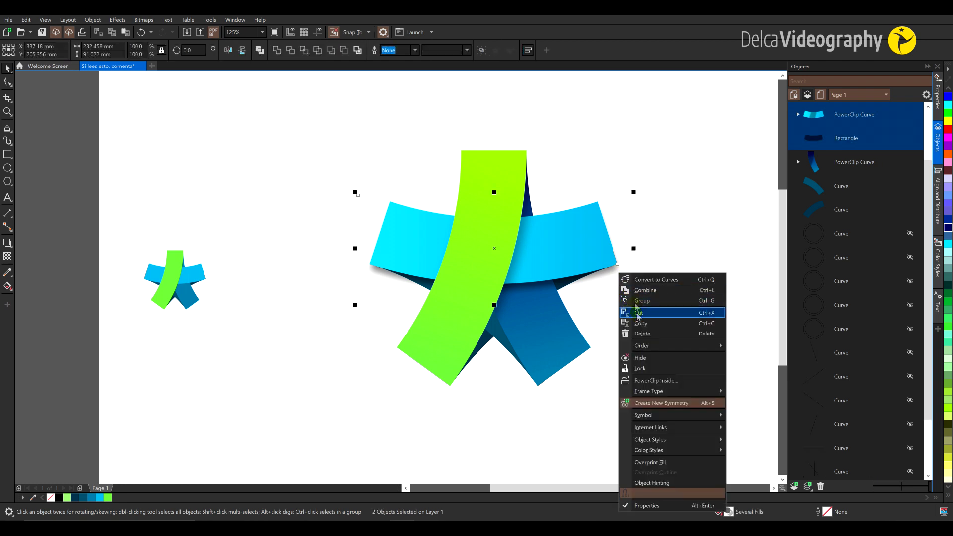
left_click(645, 227)
left_click(621, 278)
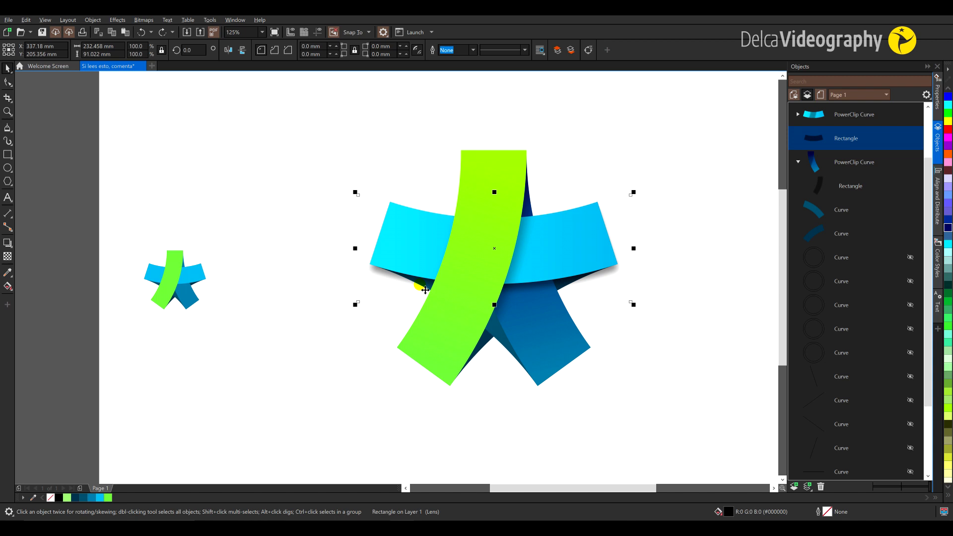
Copy the light blue arm's separated shadow and PowerClip it inside the medium blue arm.
right_click(622, 272)
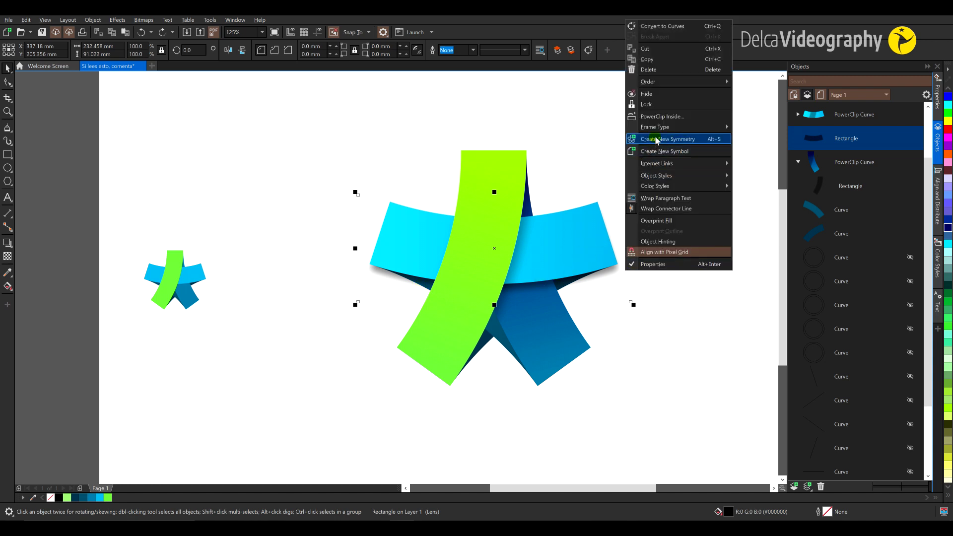
key("Escape")
left_click(577, 348)
left_click(677, 303)
Paste a copy of the light blue arm's shadow and send it to the back of the page.
key("ctrl+v")
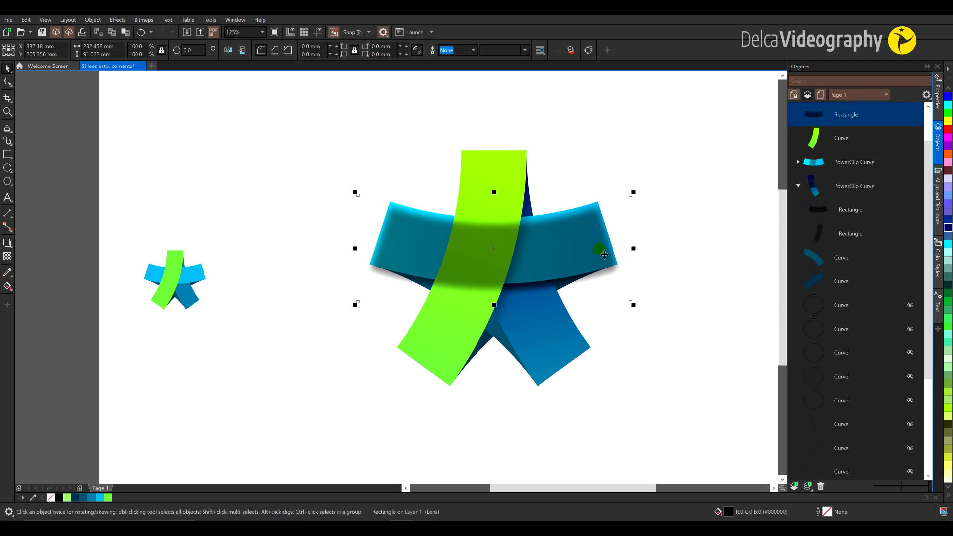
right_click(601, 251)
mouse_move(640, 313)
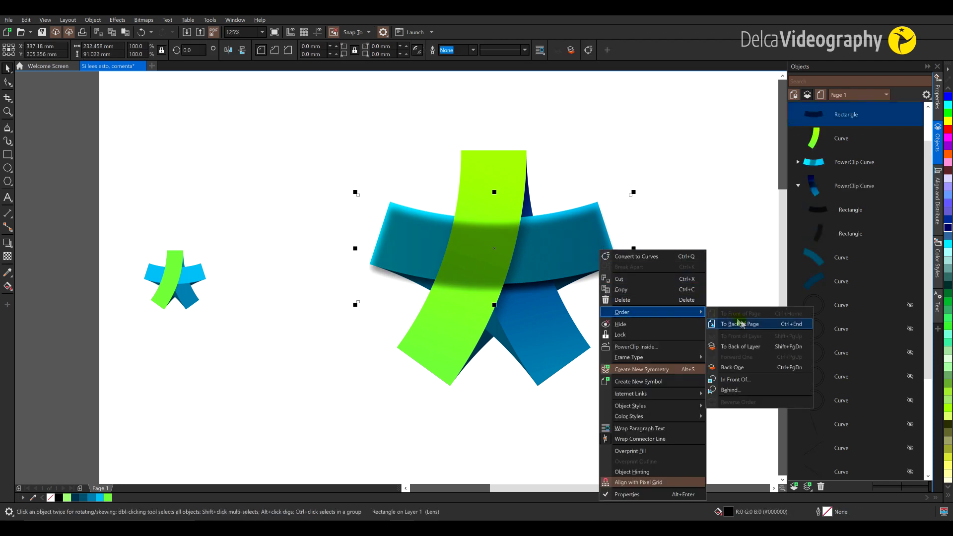
left_click(743, 323)
PowerClip the pasted light blue arm shadow inside the dark teal arm behind the light blue one.
right_click(625, 272)
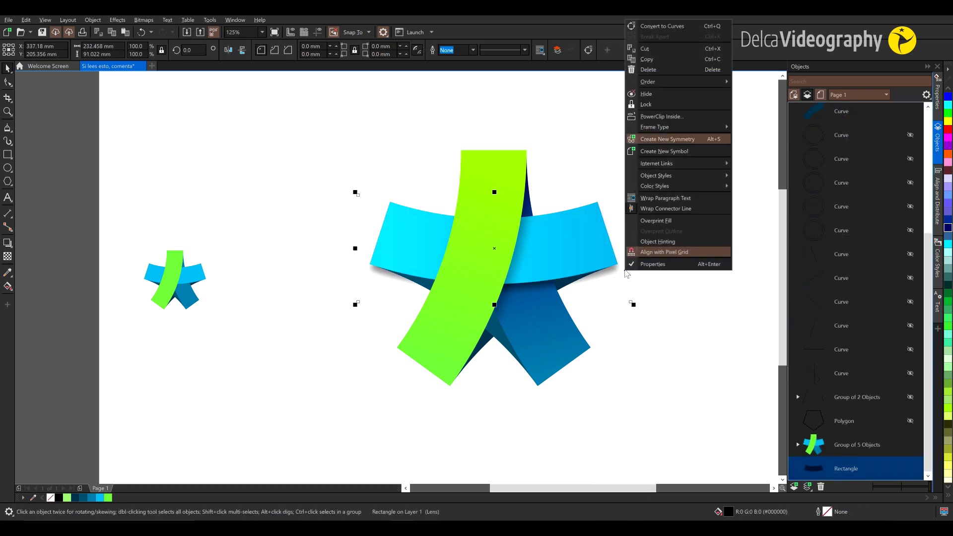
left_click(430, 284)
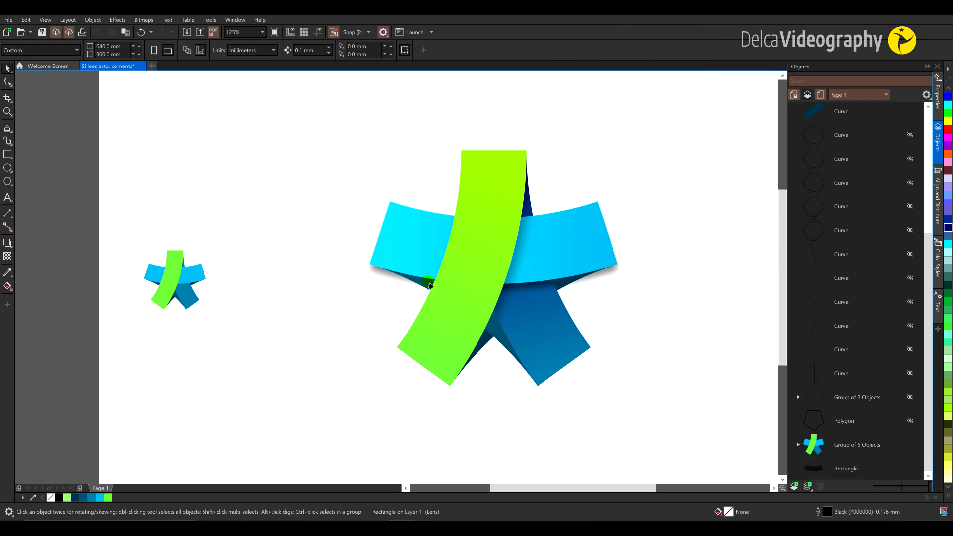
left_click(383, 300)
left_click(593, 284)
key("z")
scroll(521, 283, "down", 2)
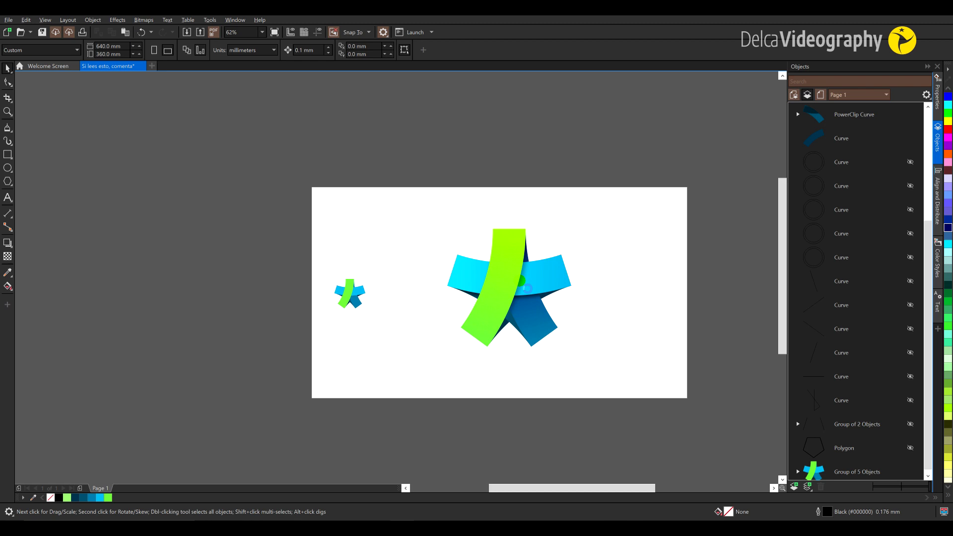
scroll(426, 212, "up", 2)
left_click_drag(356, 160, 642, 438)
left_click_drag(546, 367, 571, 351)
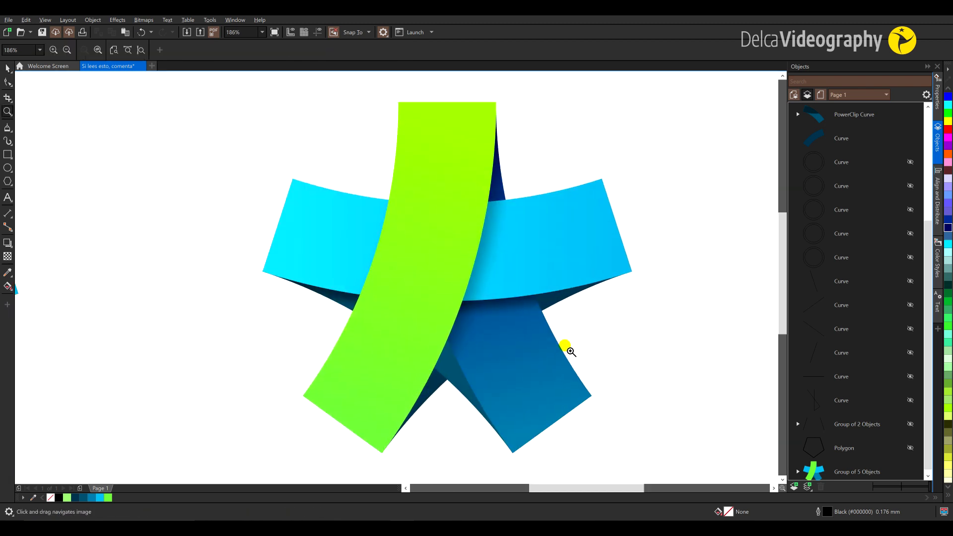